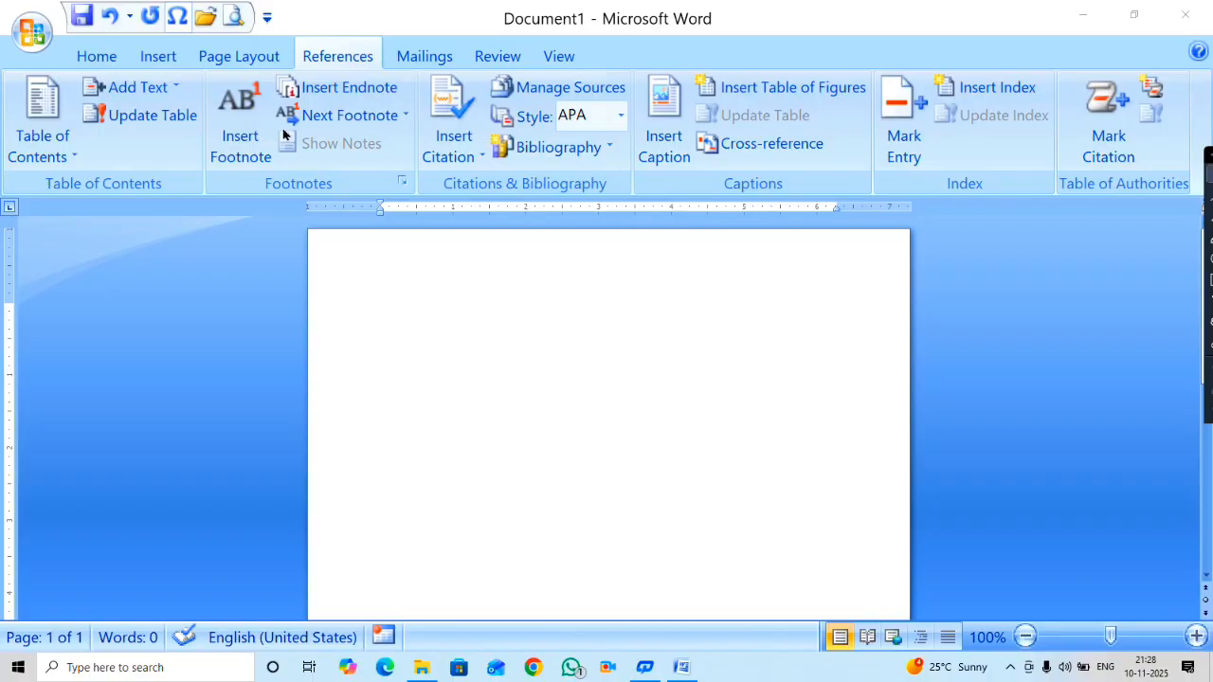
Generate three sample paragraphs with =RAND() and enlarge all of them two font sizes.
click(479, 312)
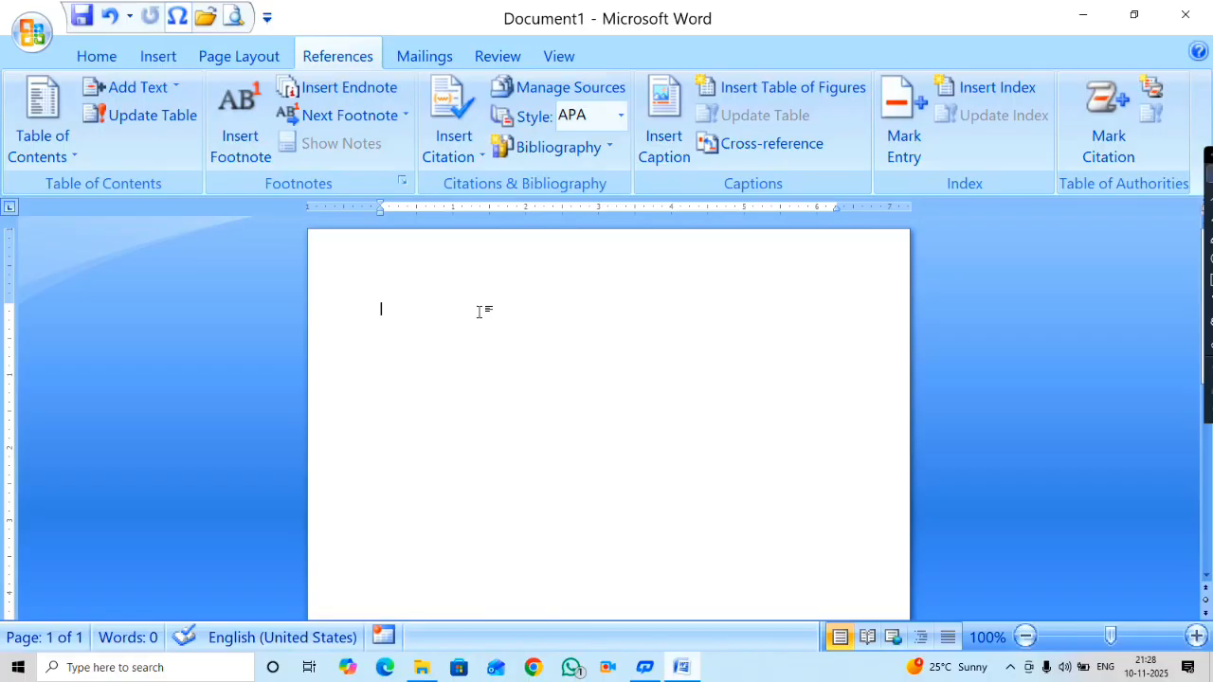
text(=RAND()
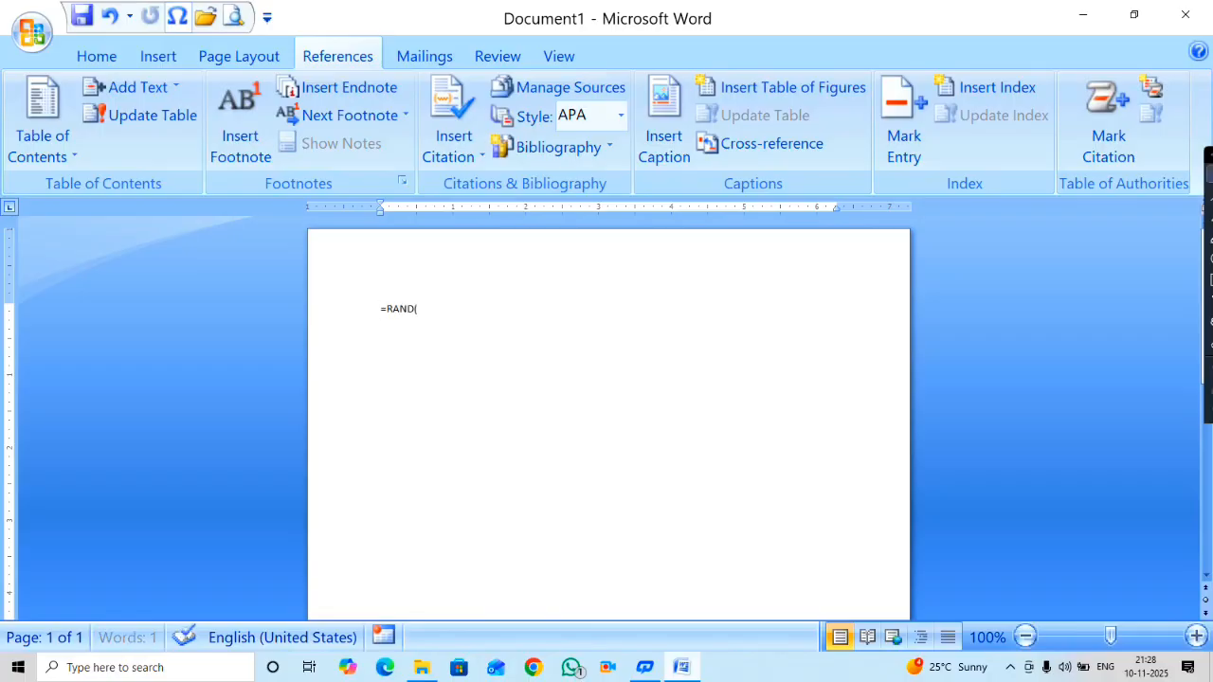
text())
key(Return)
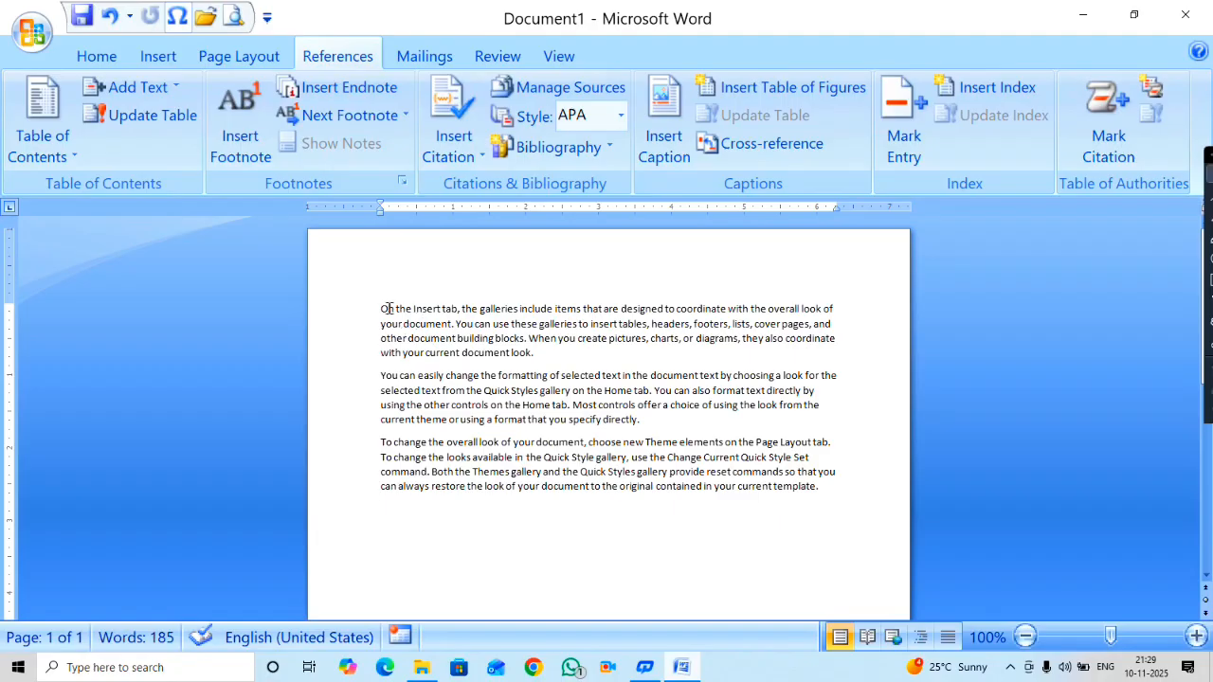
drag(372, 307, 743, 574)
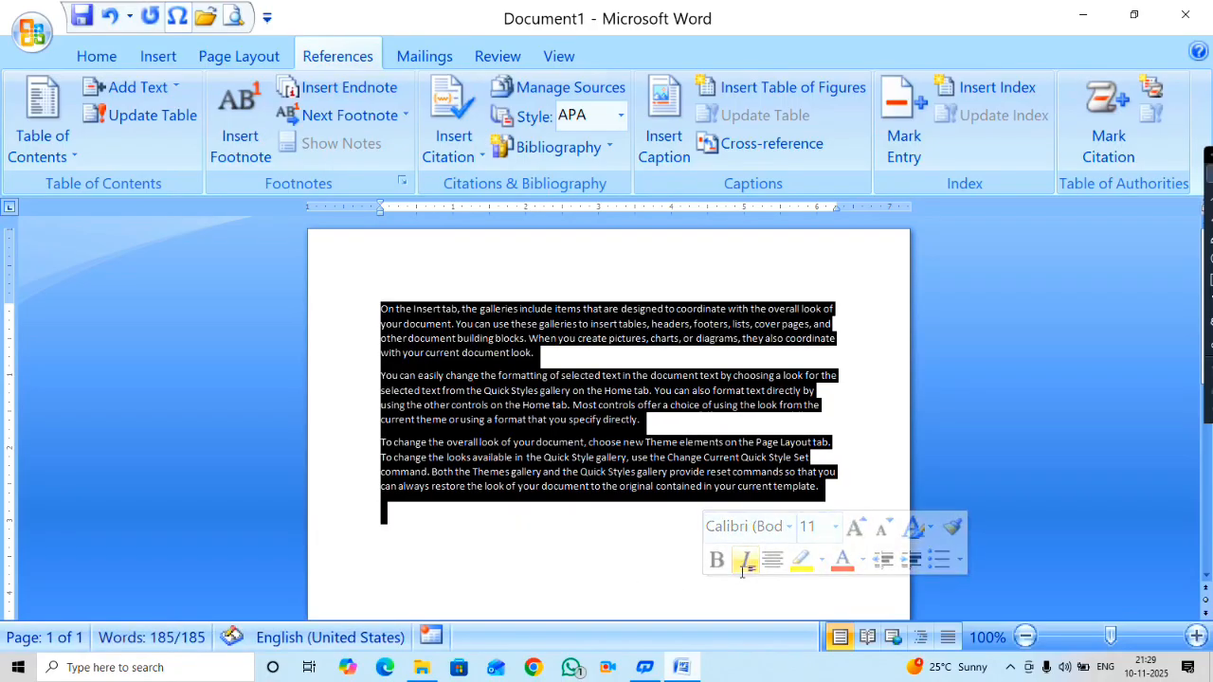
key(ctrl+shift+period)
key(ctrl+shift+period)
click(744, 575)
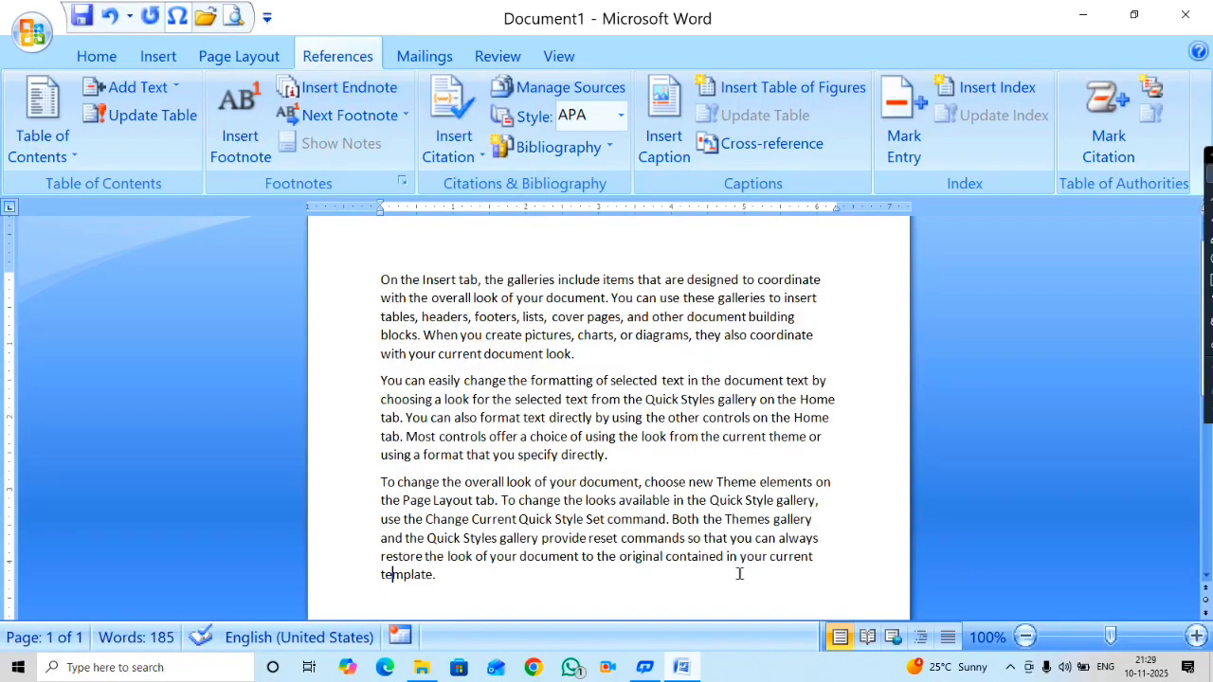
scroll(538, 429, up, 1)
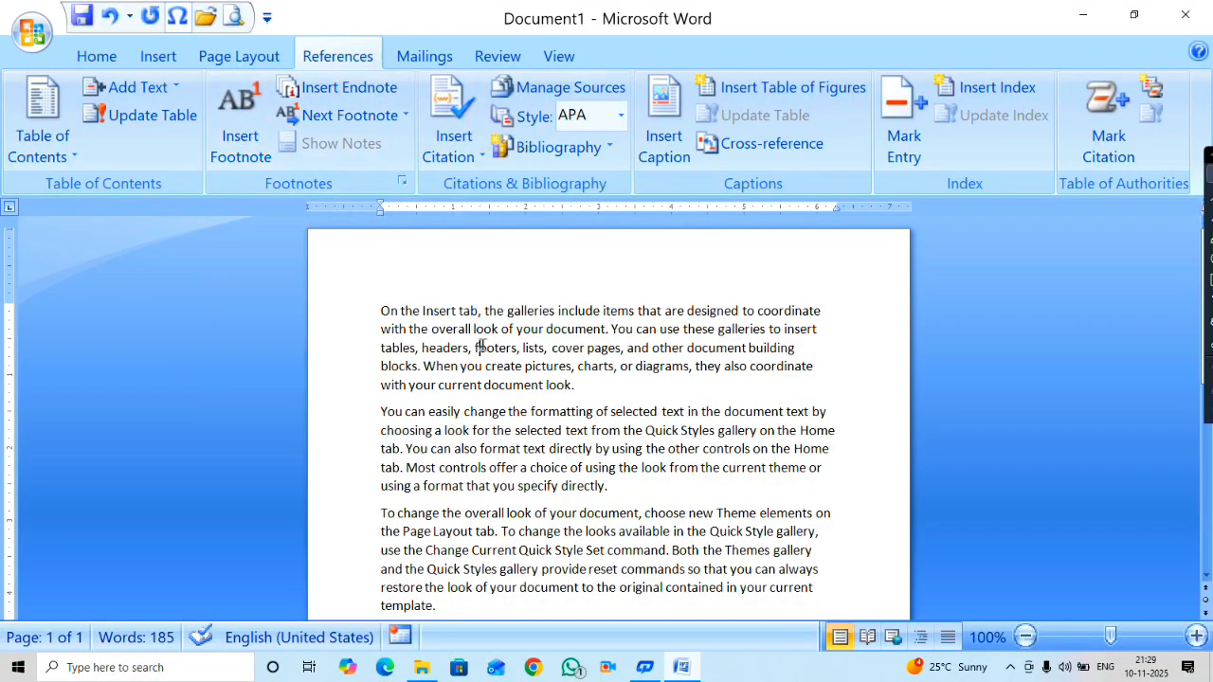
scroll(464, 358, down, 3)
scroll(403, 384, down, 2)
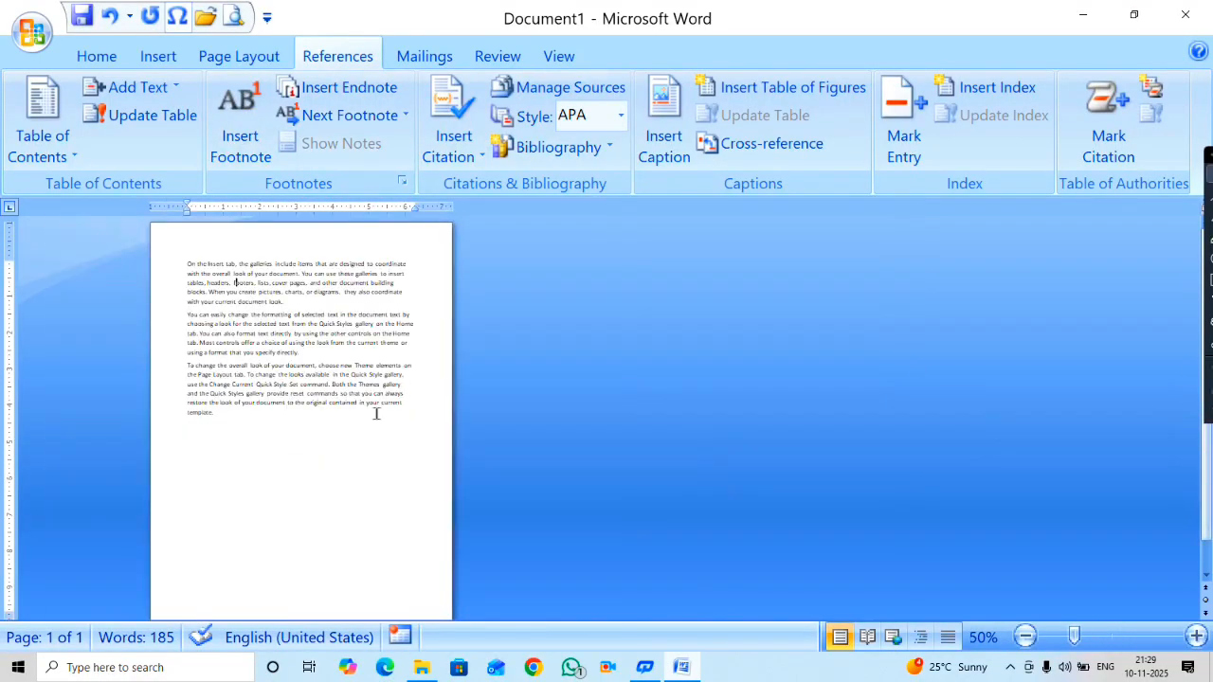
scroll(351, 444, down, 1)
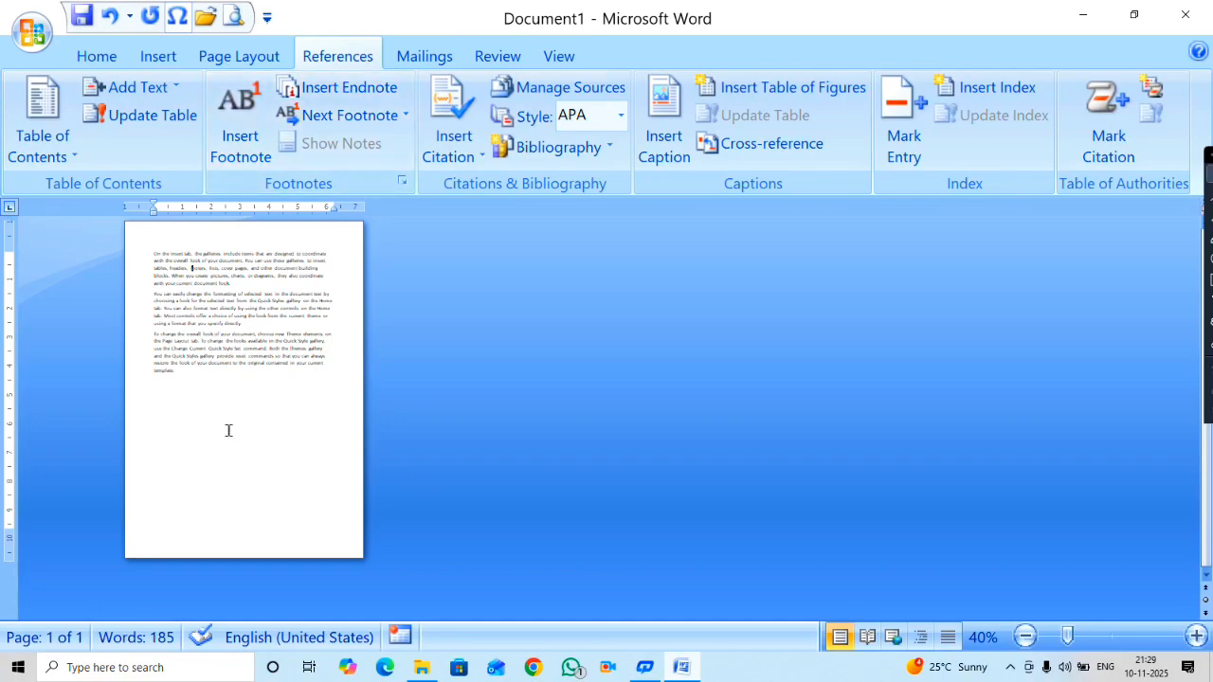
ctrl+scroll(230, 430, up, 6)
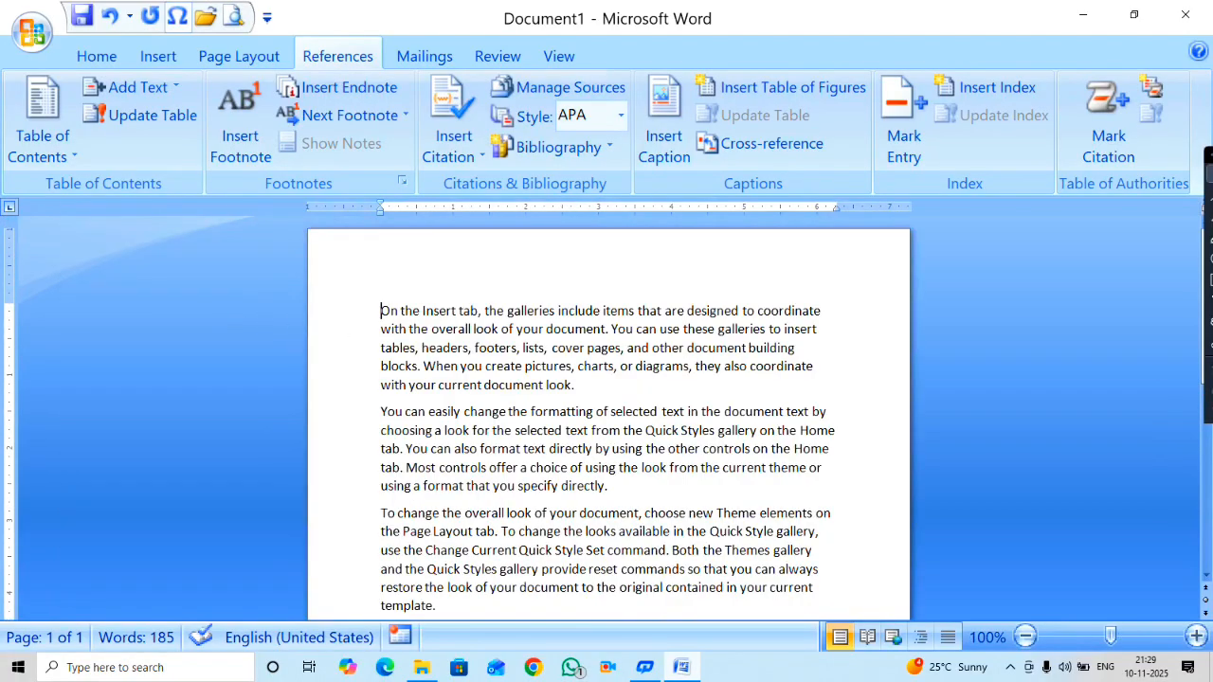
Insert COMPUTER as a new top line and type ANIMAL after 'directly.' in paragraph two.
key(Return)
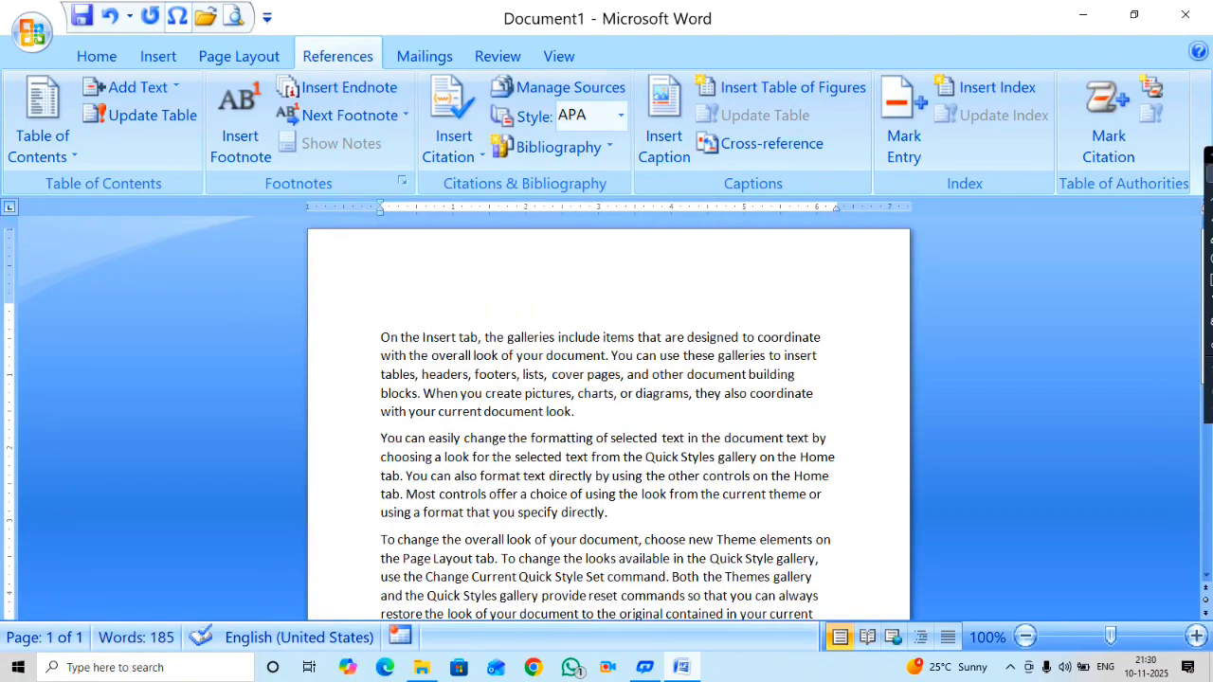
text(COMPUTER)
click(642, 526)
text(ANIMAL)
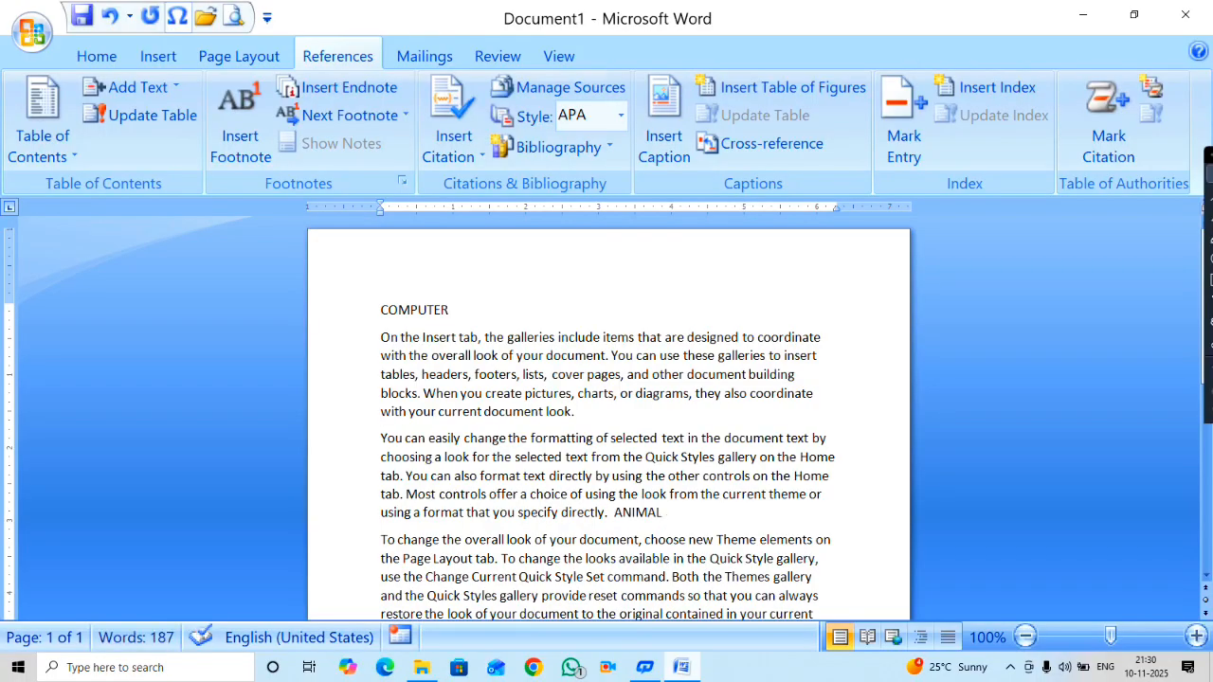
scroll(650, 459, down, 7)
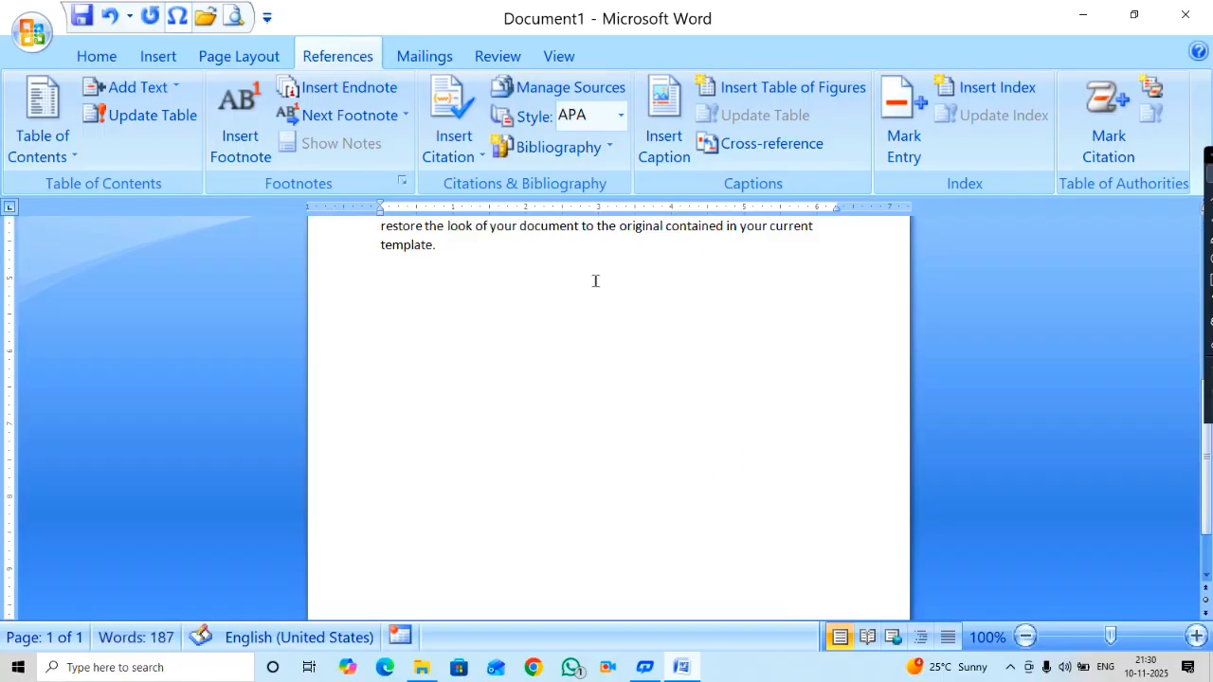
scroll(445, 370, up, 7)
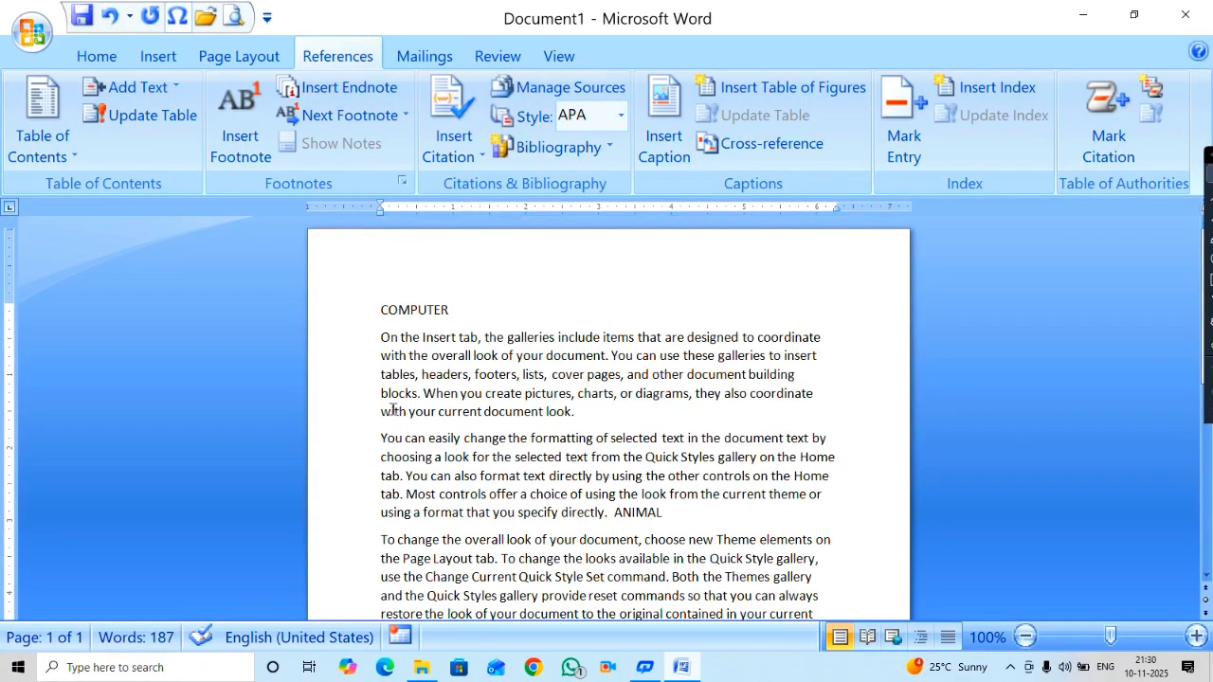
Paste copies of the third paragraph below it so the document reaches a second page.
drag(383, 540, 740, 629)
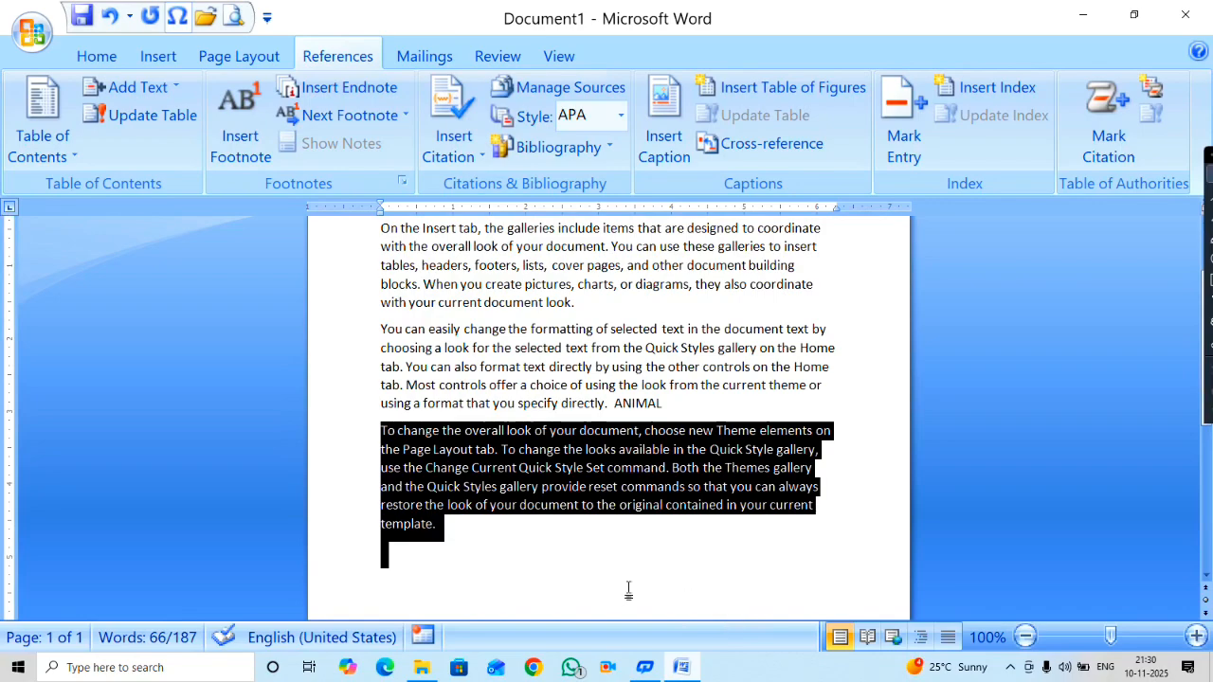
click(483, 560)
key(ctrl+v)
key(ctrl+v)
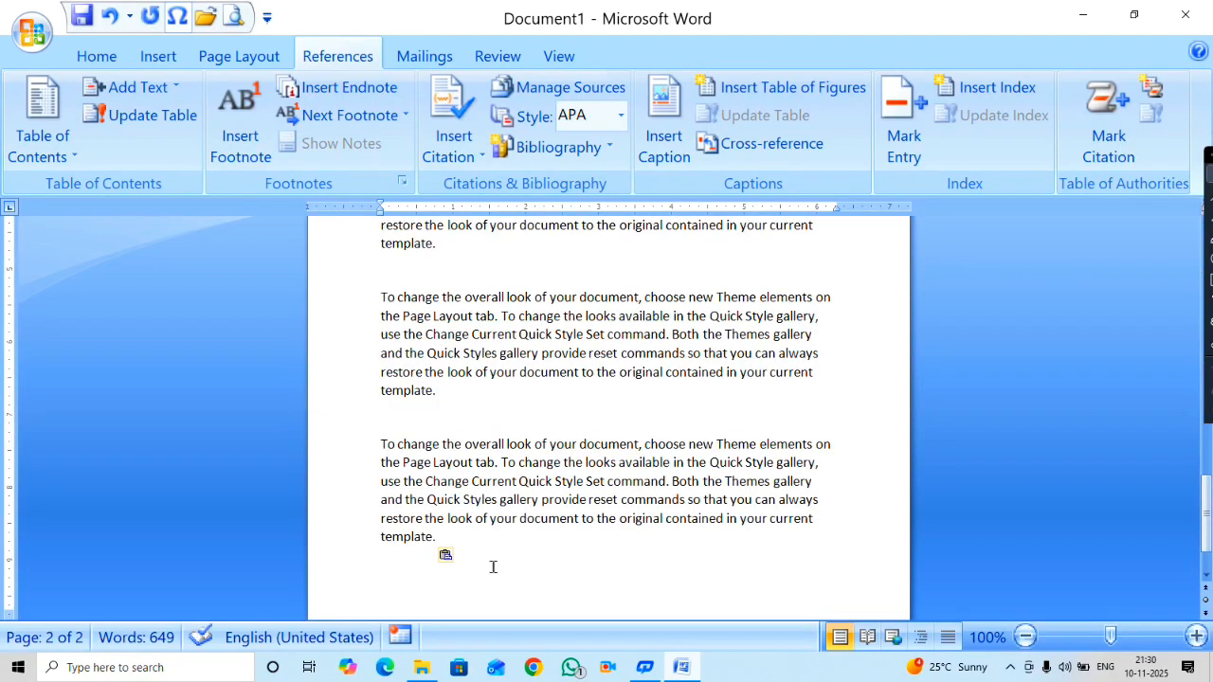
scroll(489, 568, up, 6)
scroll(487, 503, up, 2)
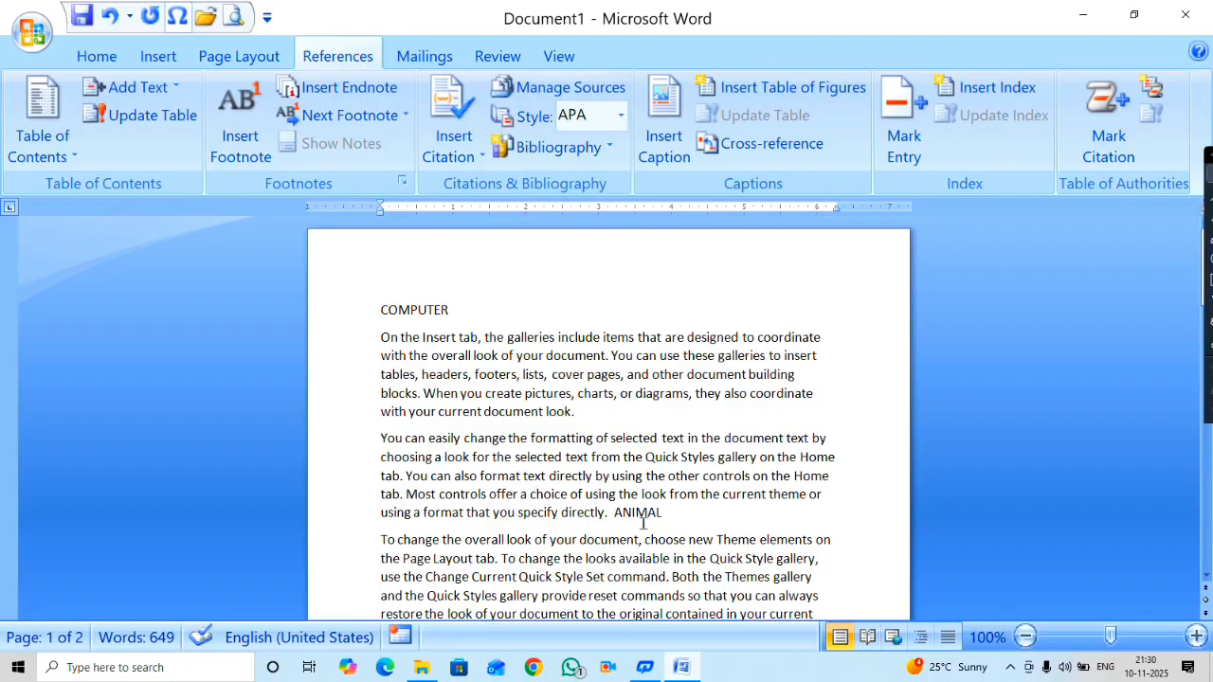
scroll(634, 611, down, 7)
Type FACE BOOK on the empty line between the pasted paragraphs.
click(414, 391)
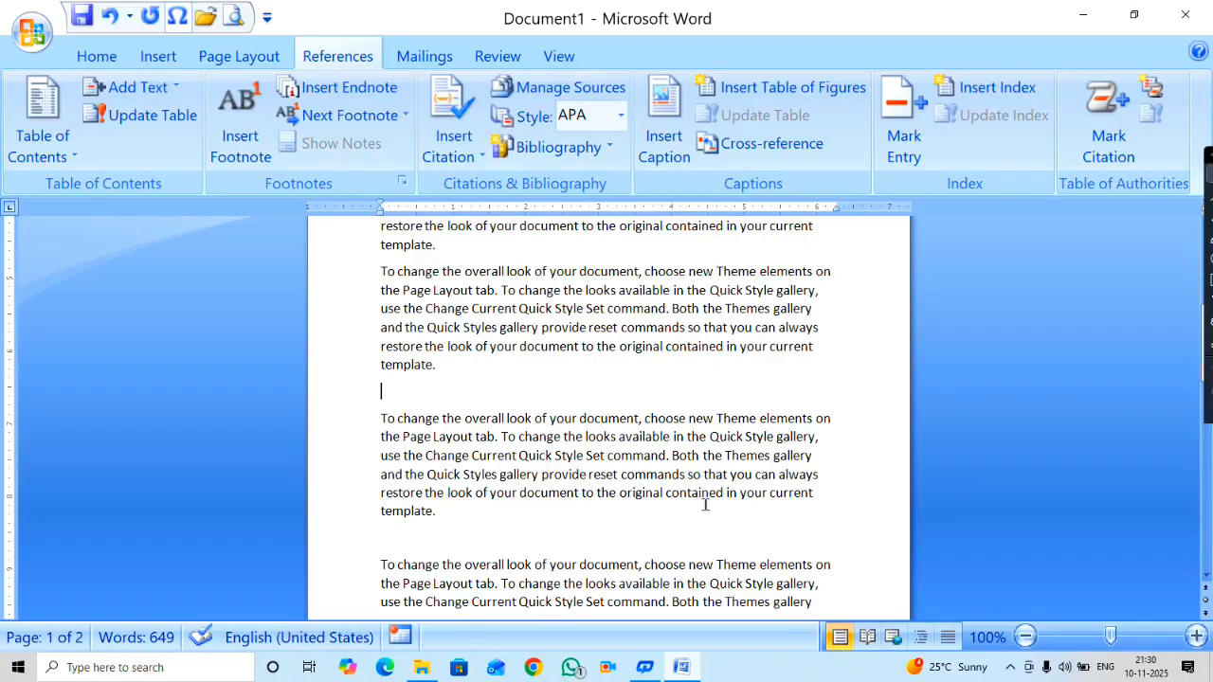
text(FACE)
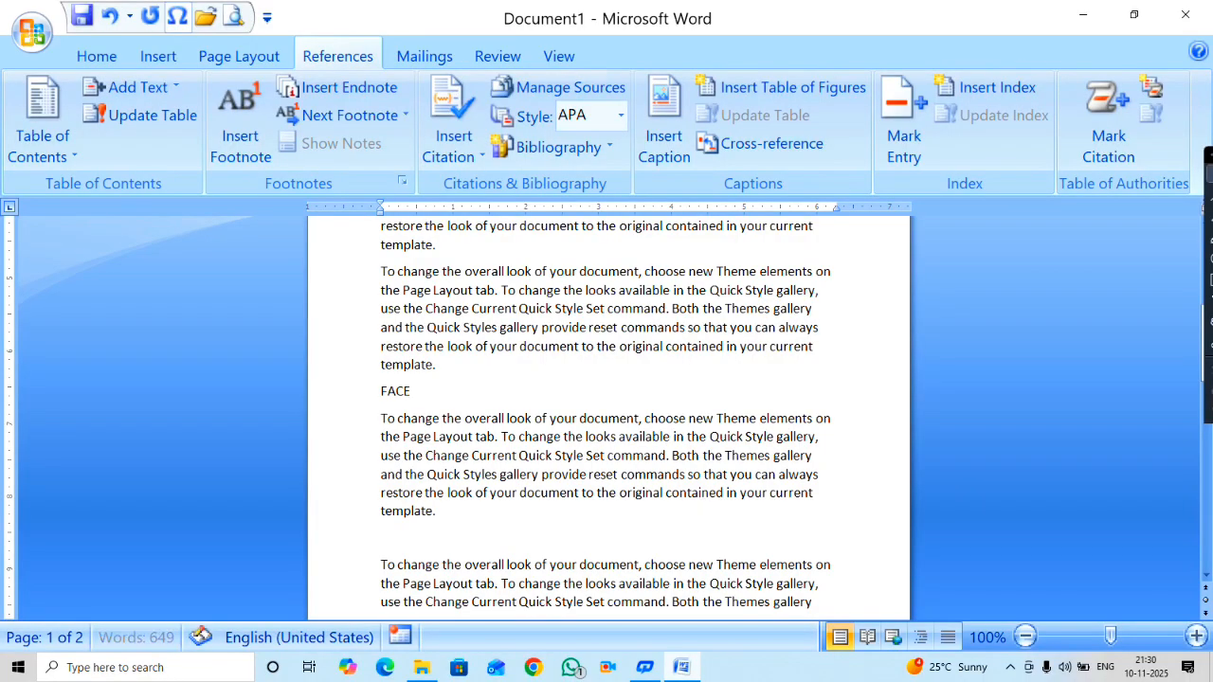
text( BOOK)
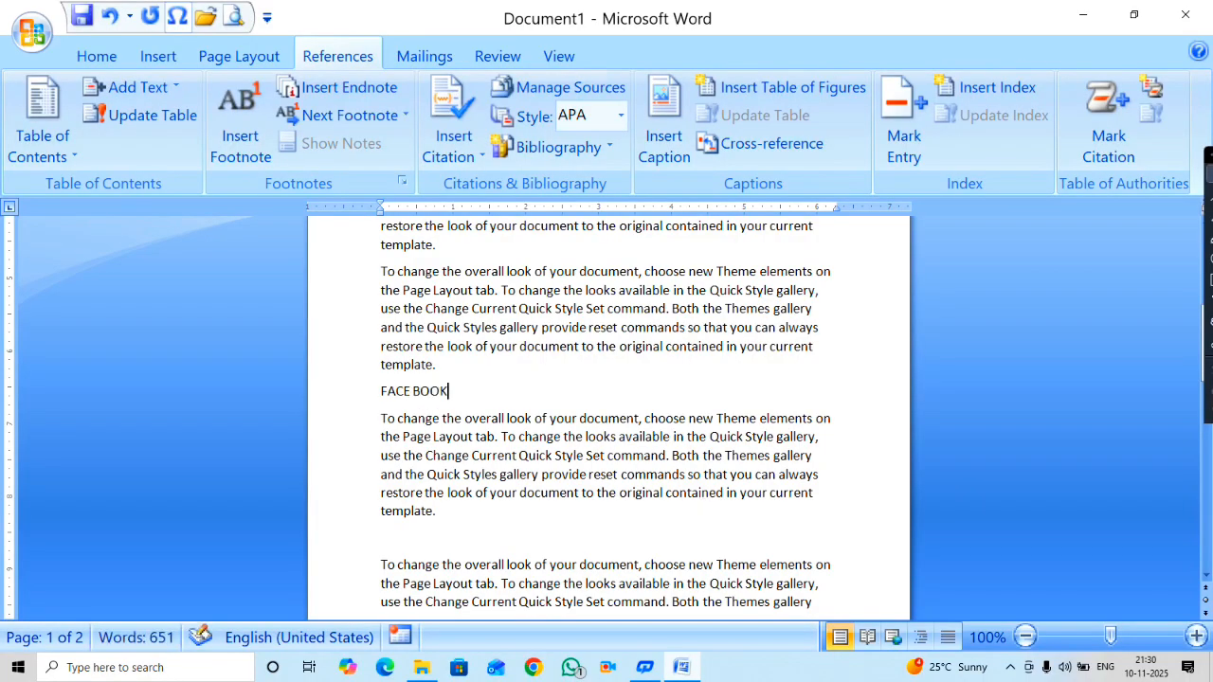
scroll(463, 339, up, 7)
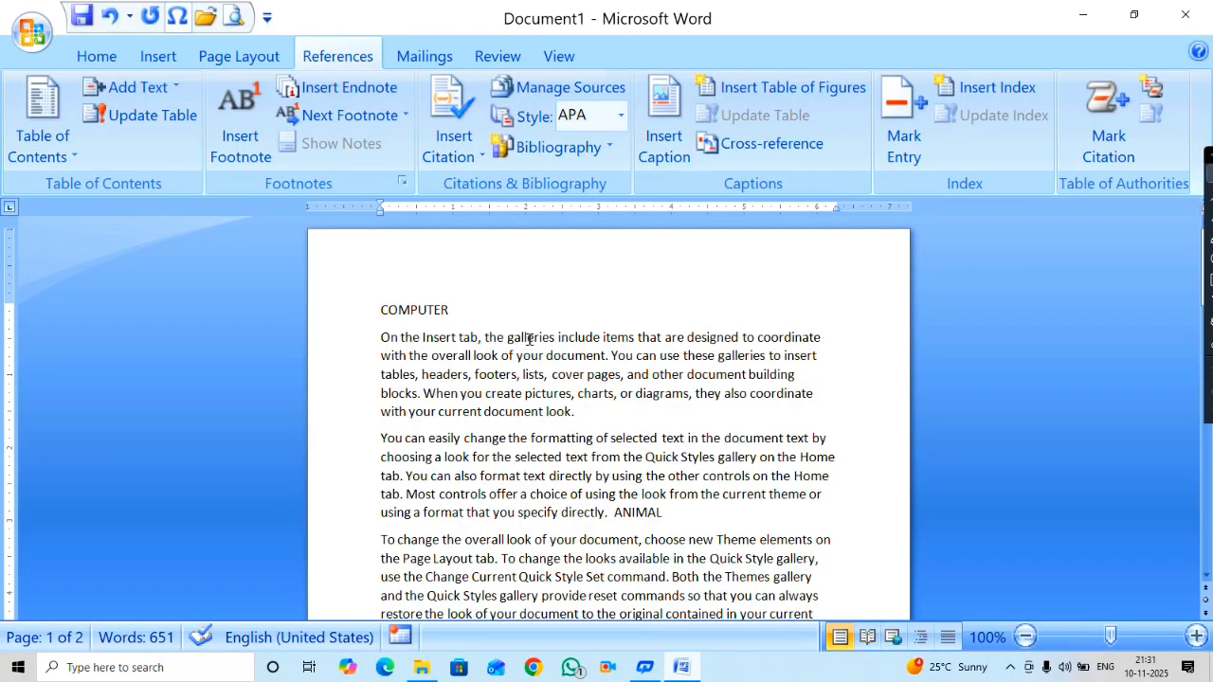
scroll(528, 339, down, 6)
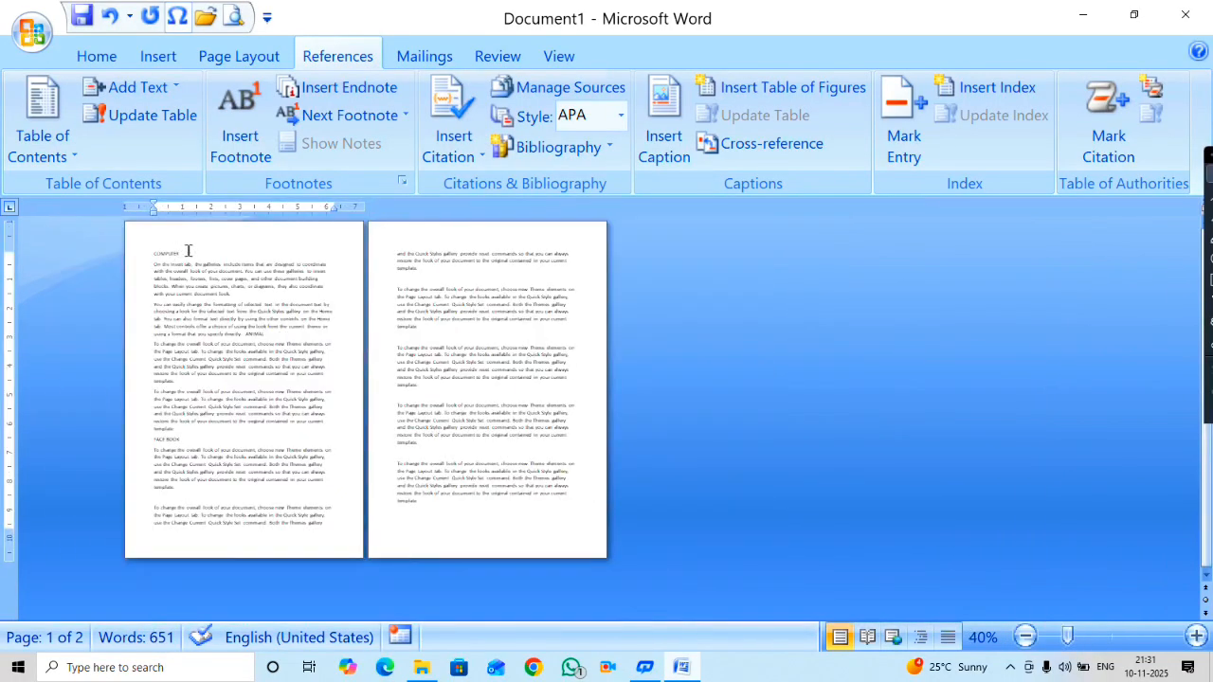
drag(184, 251, 137, 247)
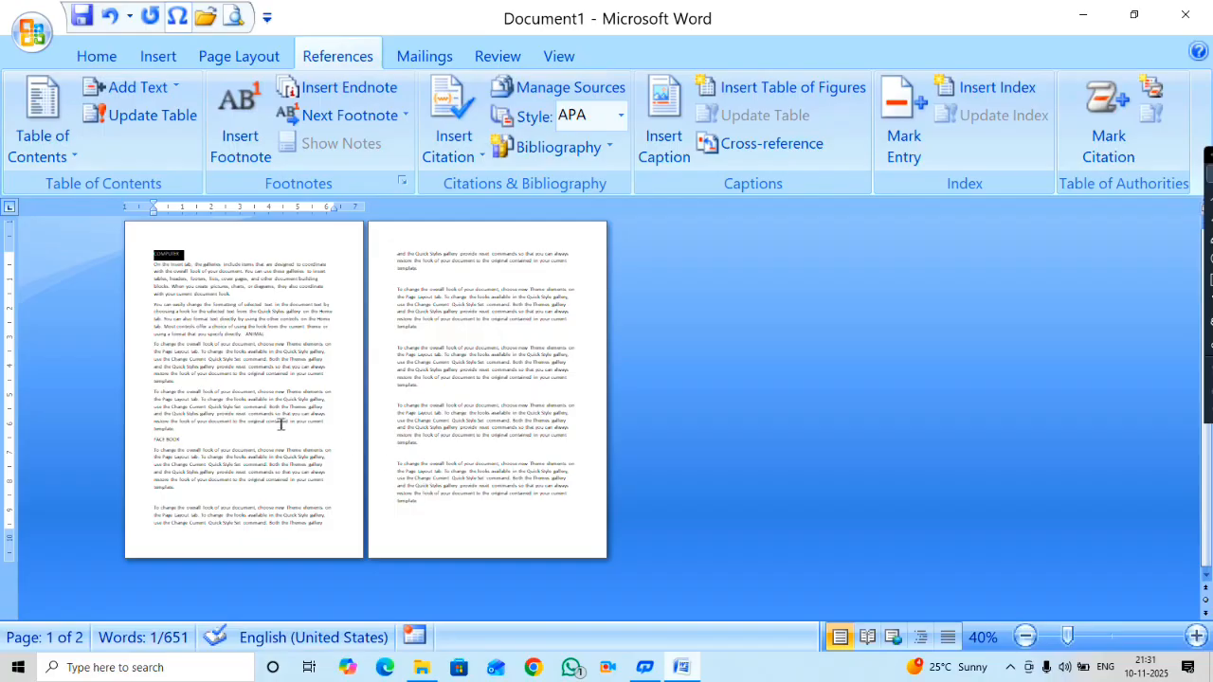
click(182, 263)
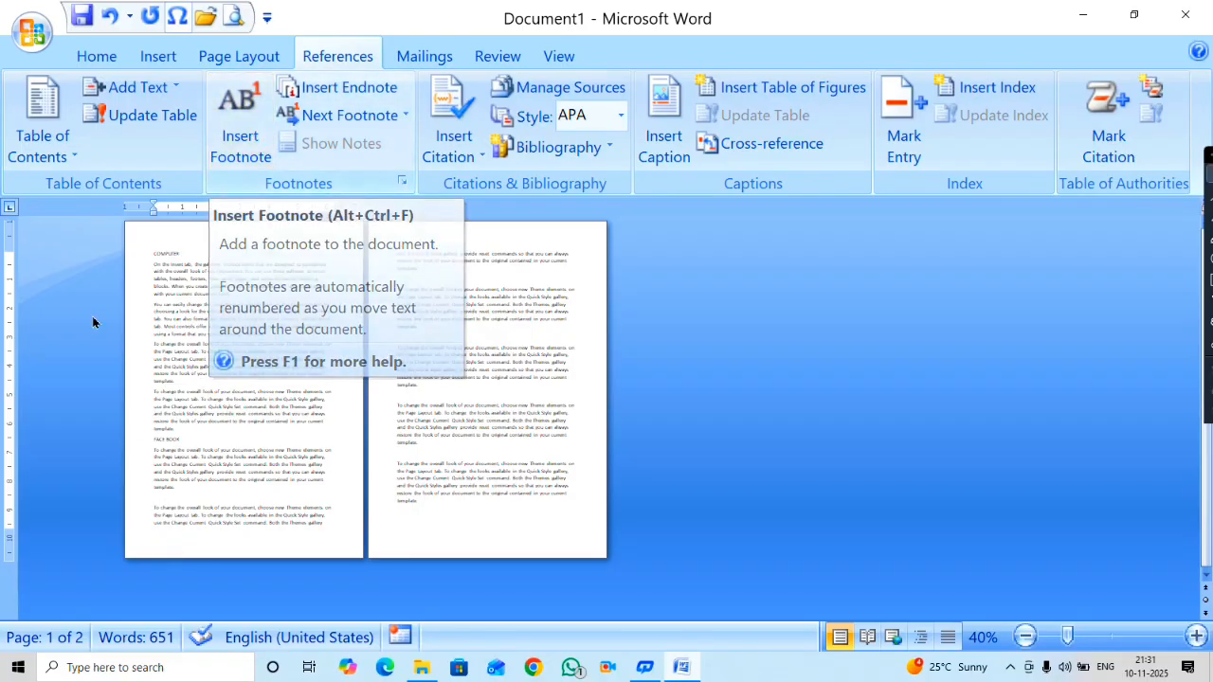
ctrl+scroll(275, 373, up, 2)
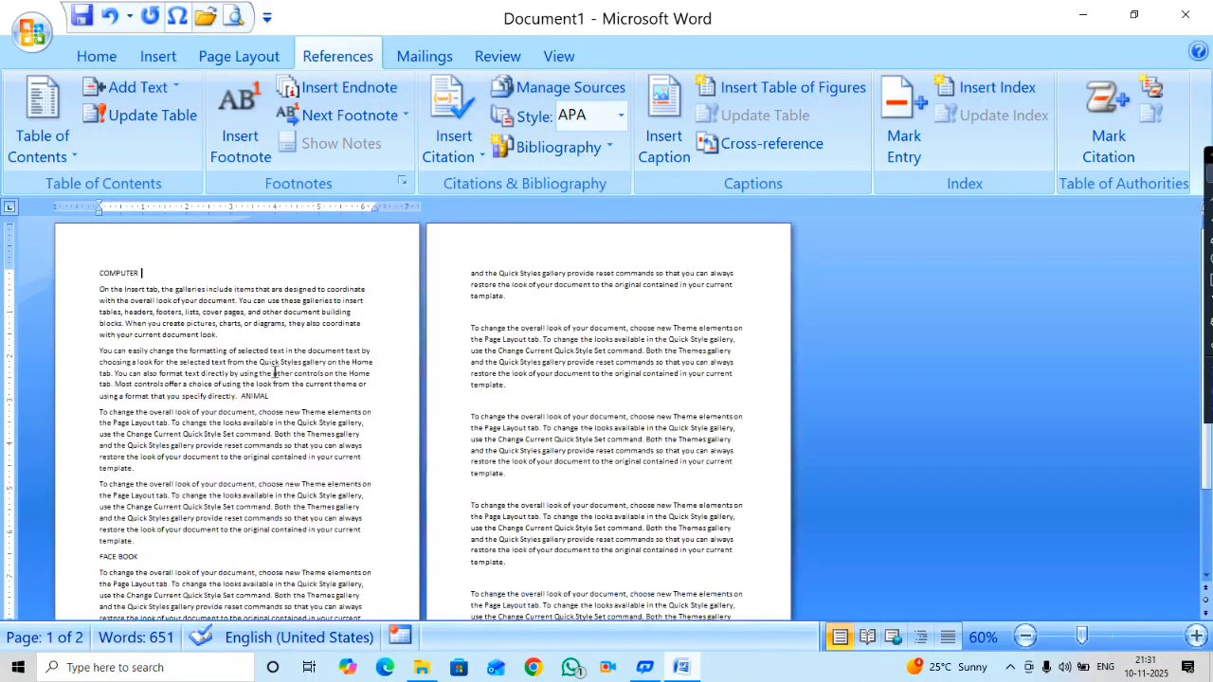
ctrl+scroll(275, 373, up, 2)
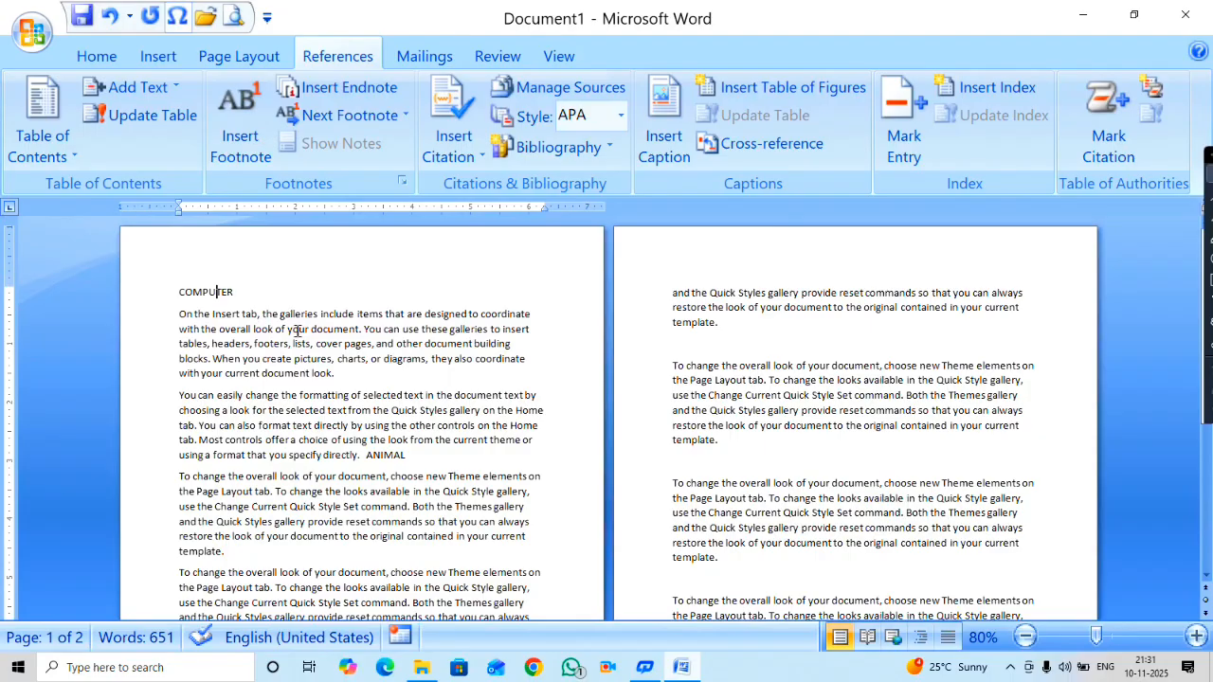
key(Left)
Insert a footnote at the COMPUTER heading.
click(233, 131)
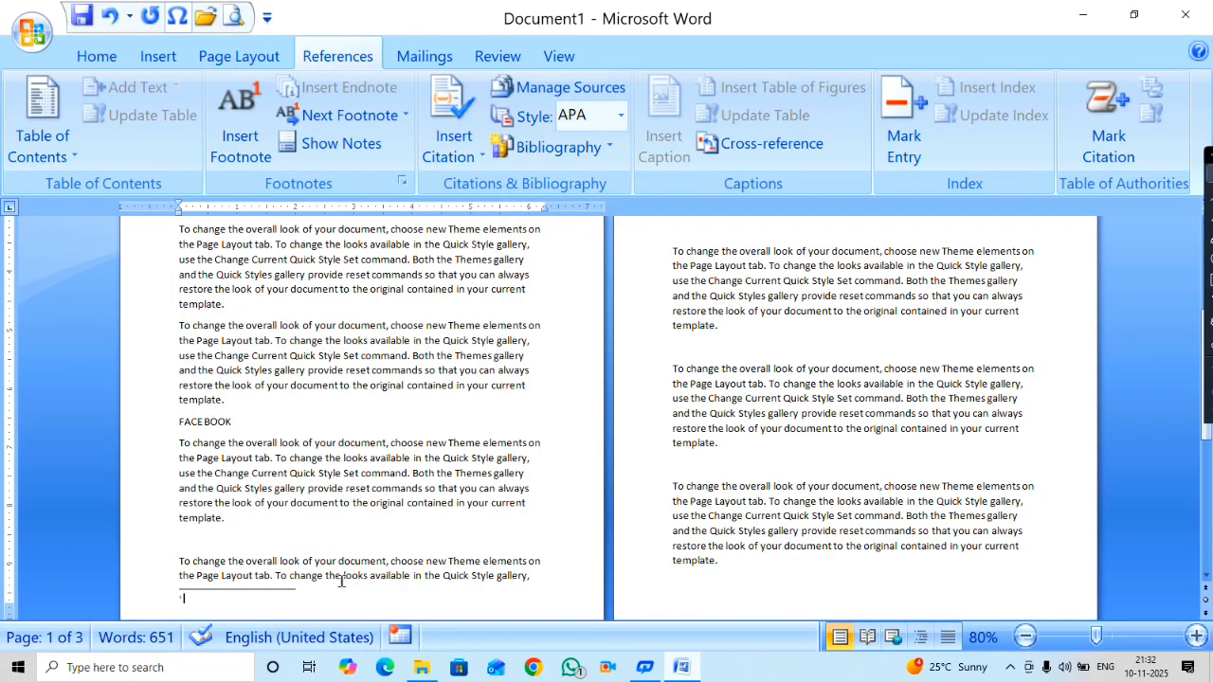
ctrl+scroll(342, 581, up, 6)
scroll(422, 443, down, 12)
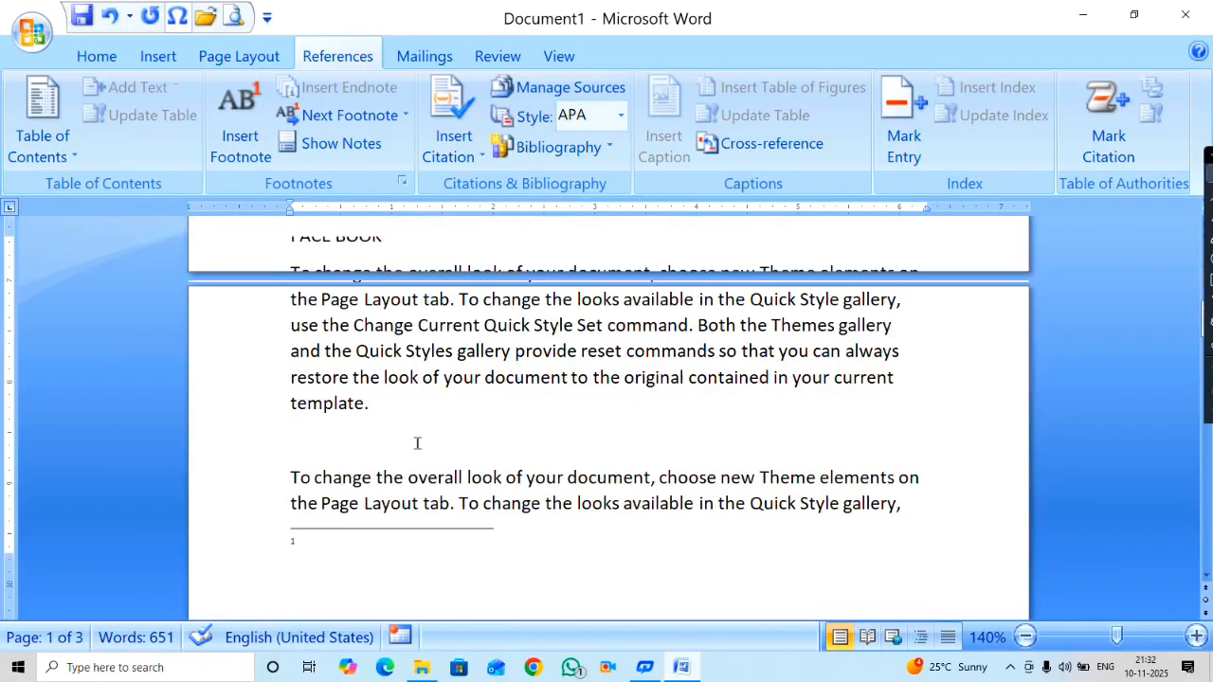
scroll(412, 425, up, 5)
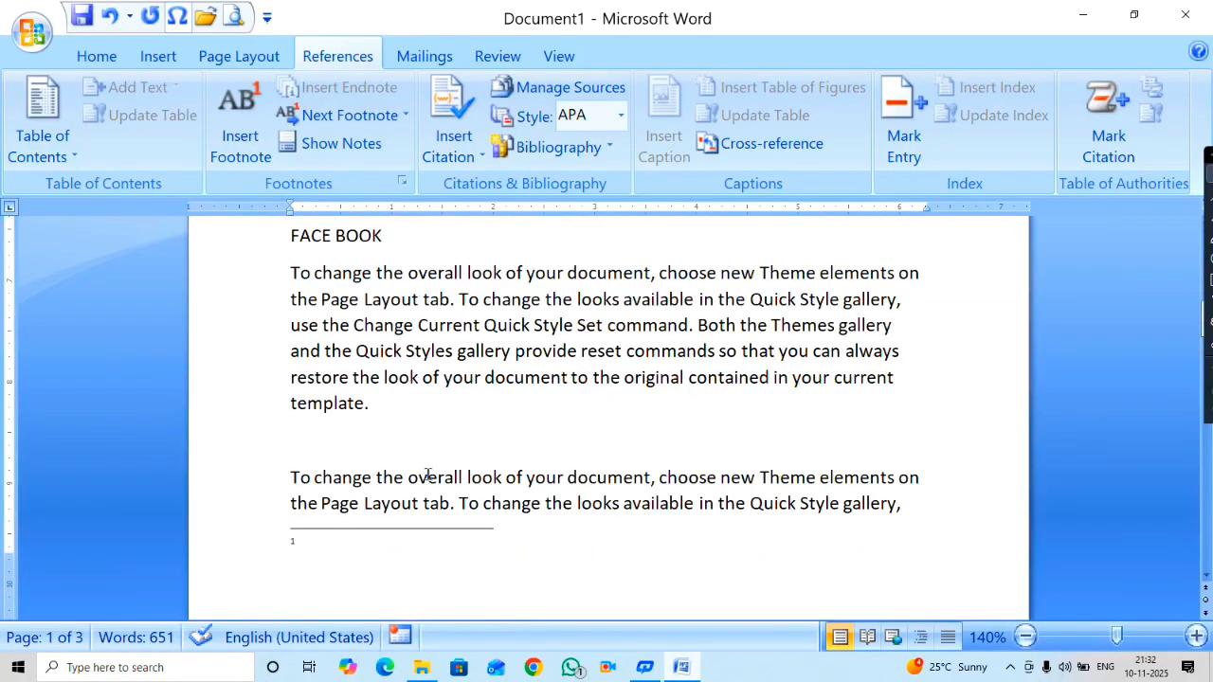
ctrl+scroll(427, 471, down, 7)
scroll(434, 459, up, 10)
ctrl+scroll(434, 455, down, 2)
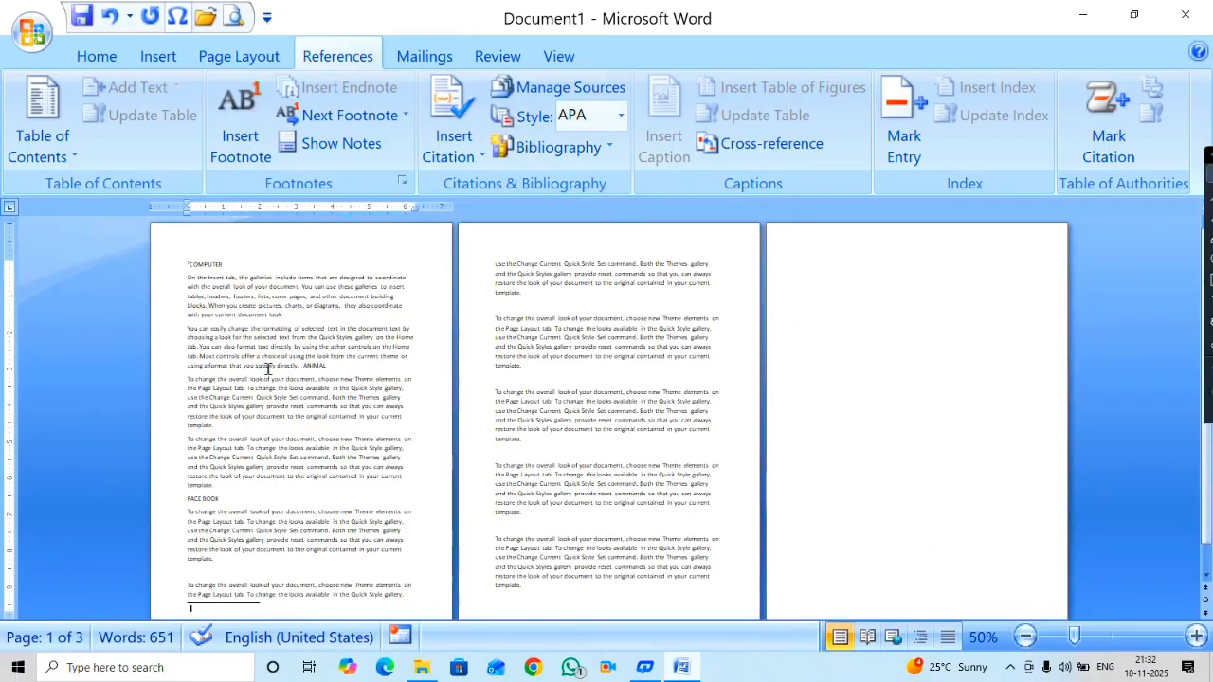
Enter 'COMPUTER IS A MOST POPULAR DEVIVE' as the footnote text at the bottom of page 1.
drag(223, 266, 182, 266)
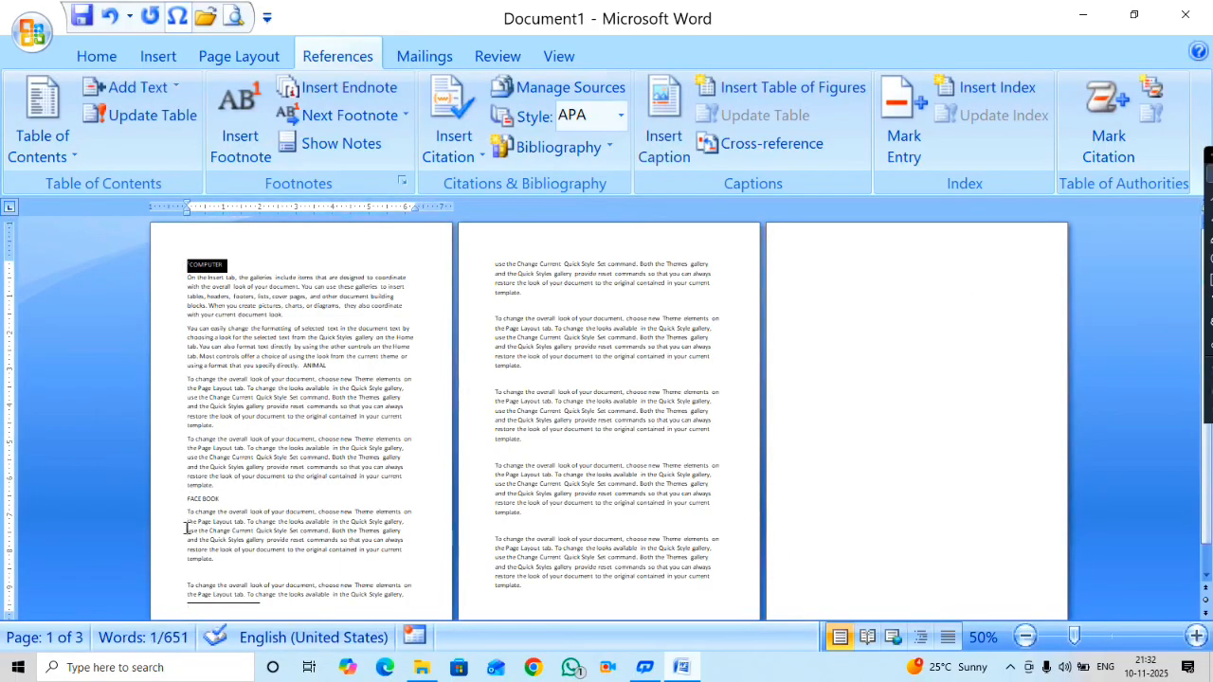
click(201, 611)
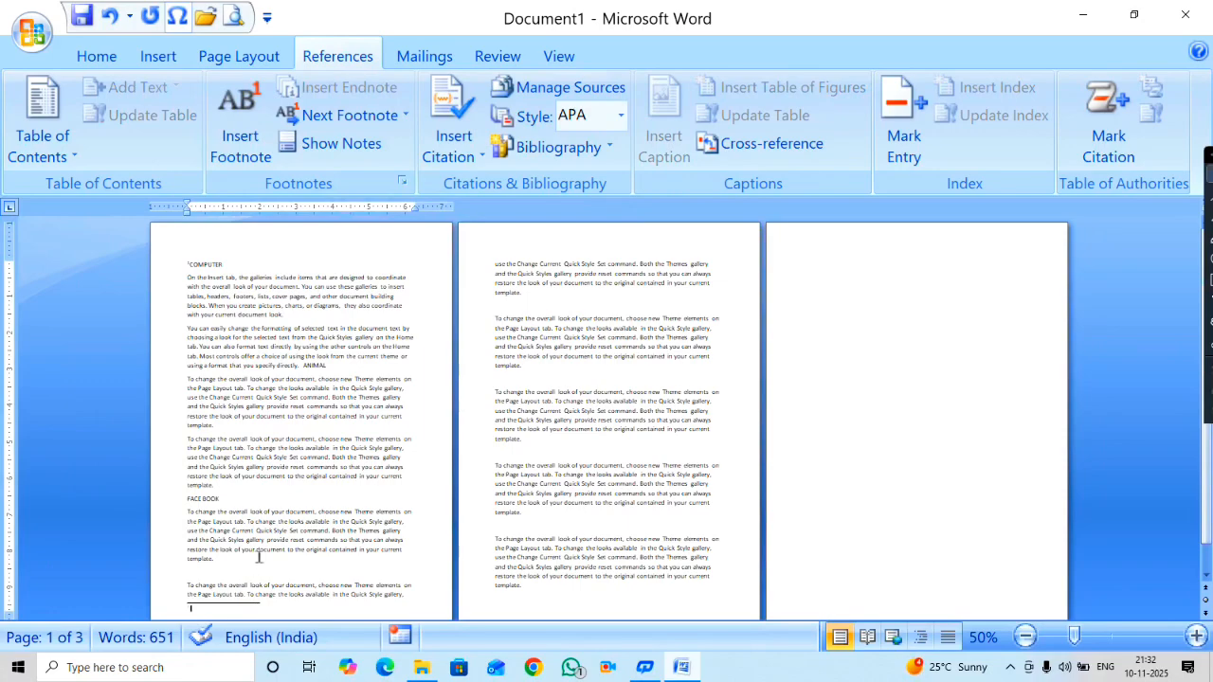
ctrl+scroll(277, 538, up, 3)
ctrl+scroll(387, 465, up, 1)
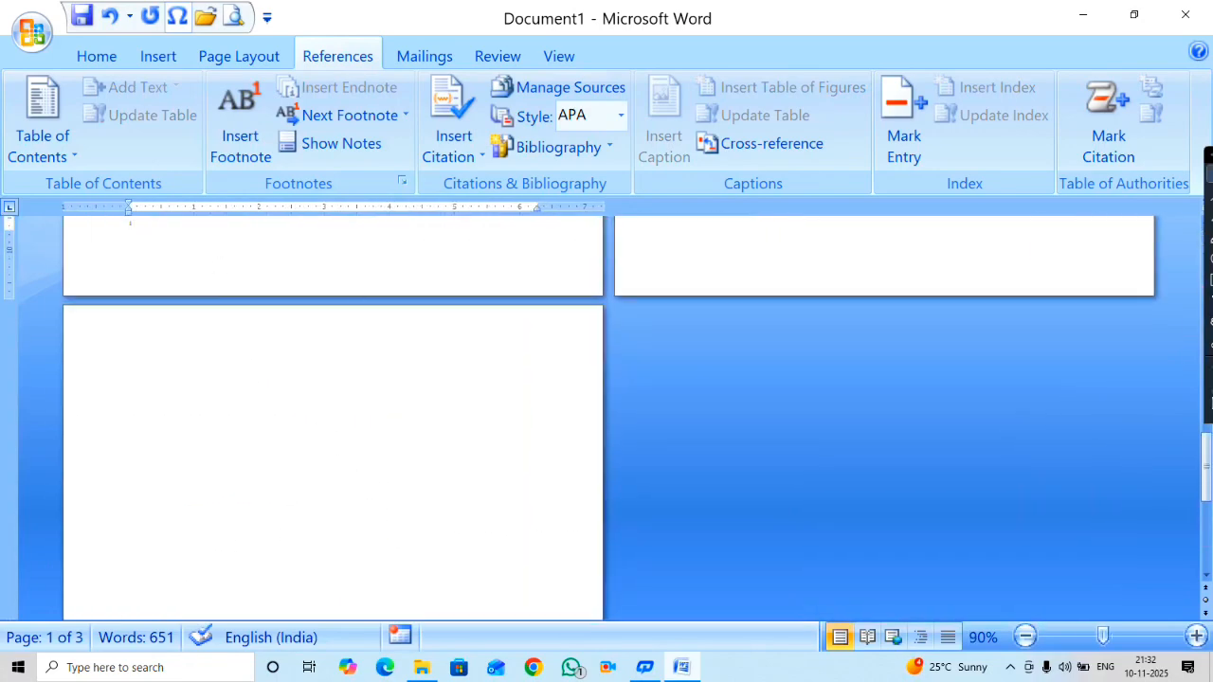
drag(1209, 474, 1209, 438)
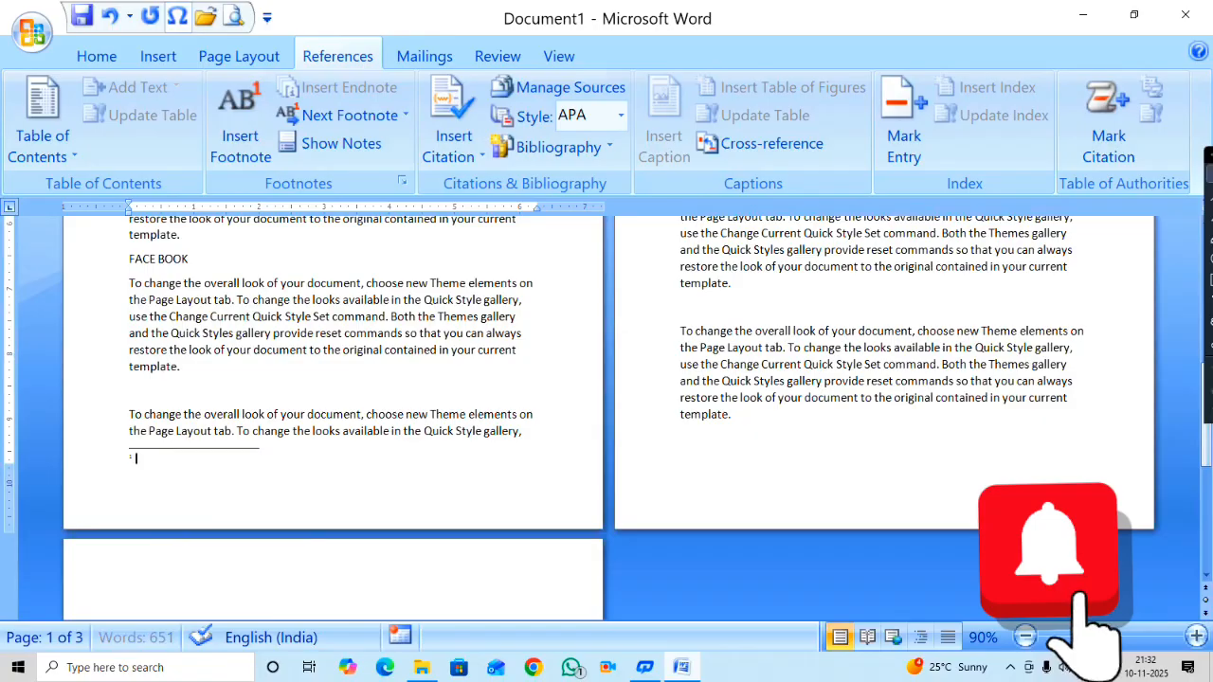
text(CO)
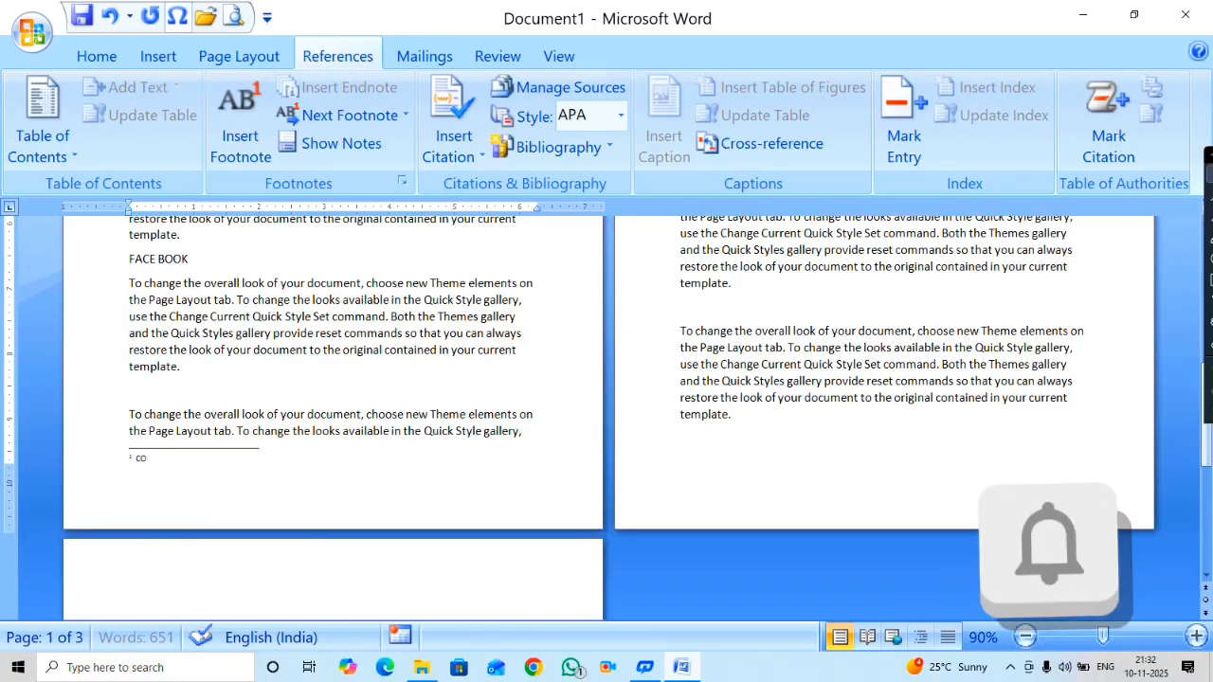
text(MPUTER)
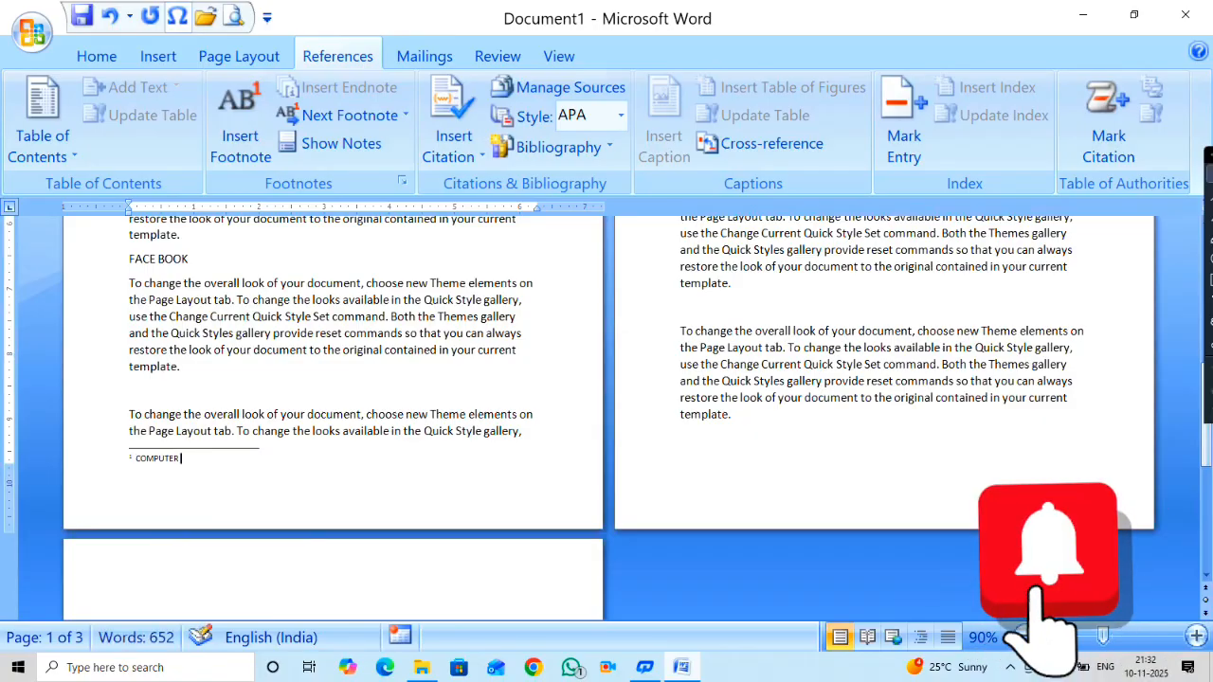
text( IS A MO)
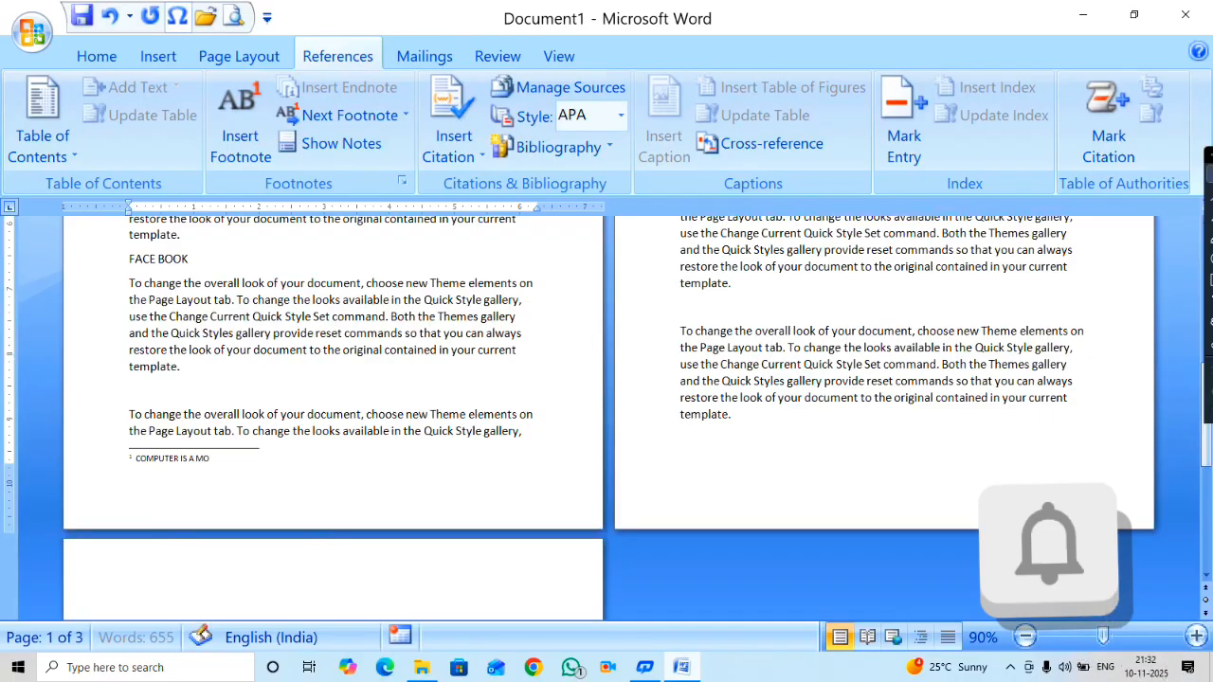
text(ST POP)
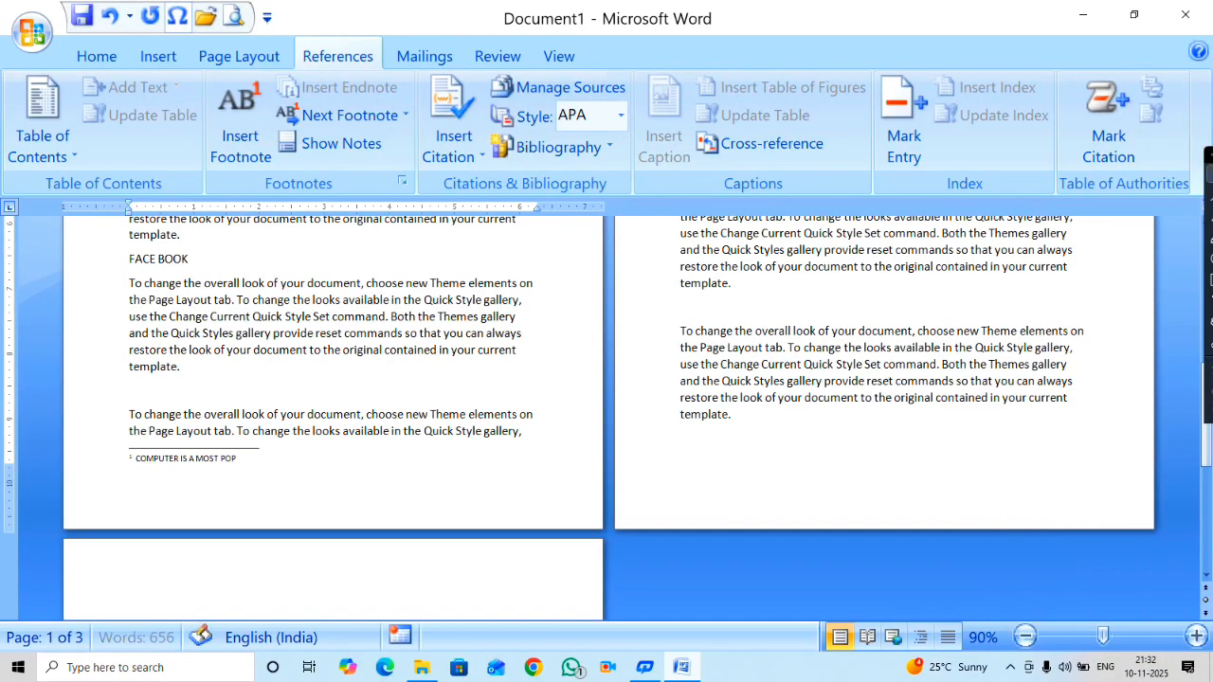
text(ULAR DE)
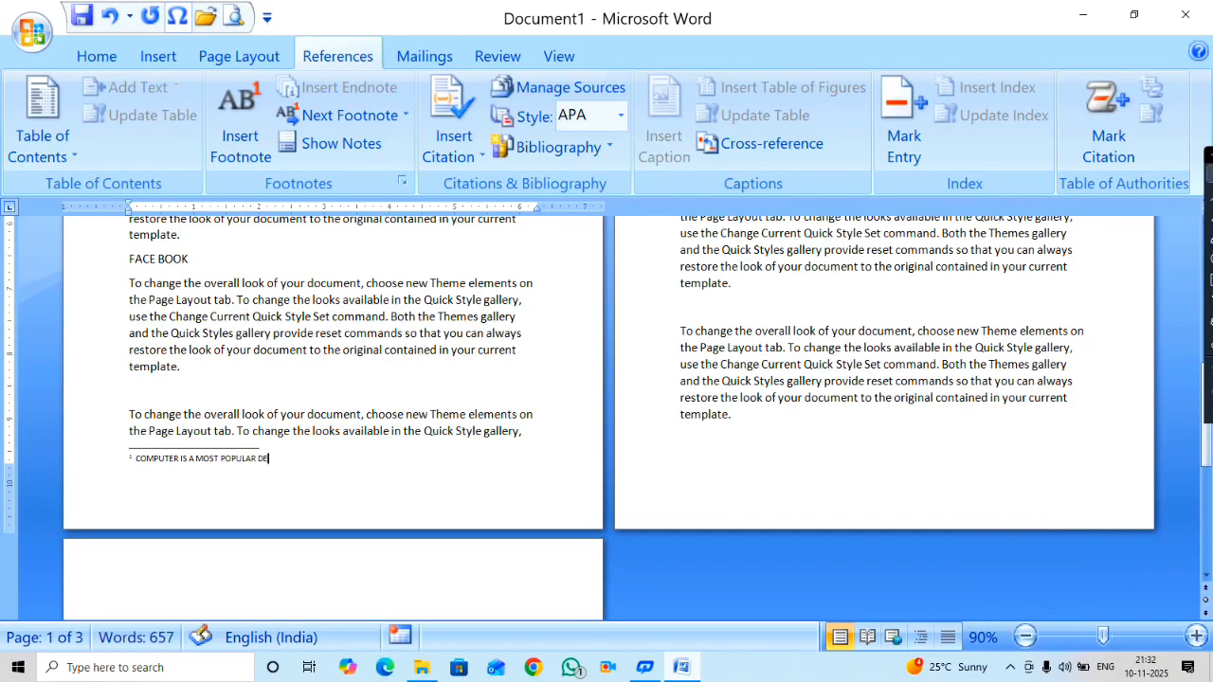
text(VIVE)
Insert a footnote before ANIMAL whose note reads 'THE ANIMAL'.
scroll(331, 252, up, 8)
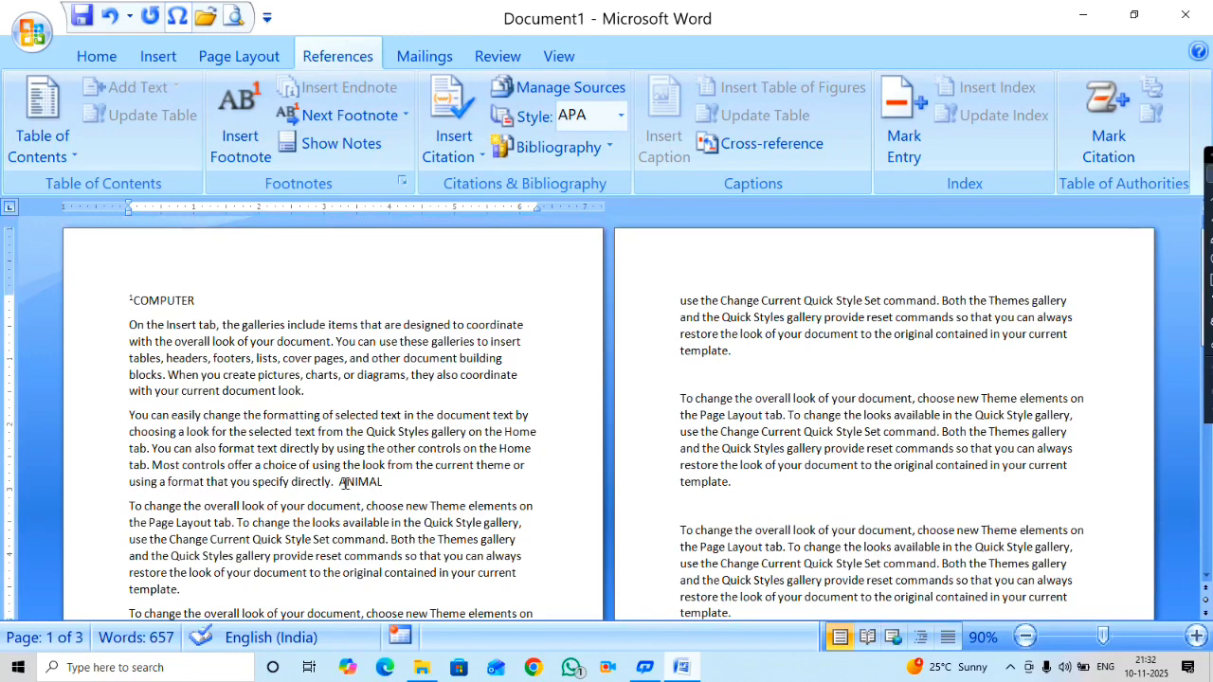
click(345, 484)
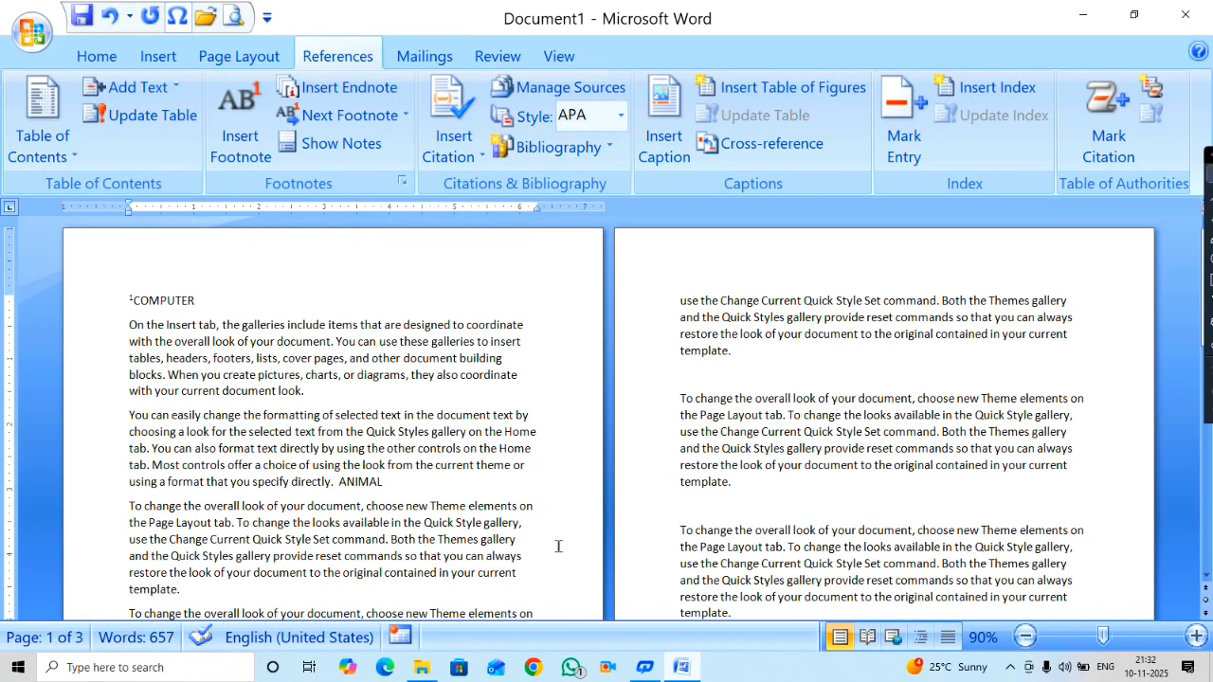
click(238, 144)
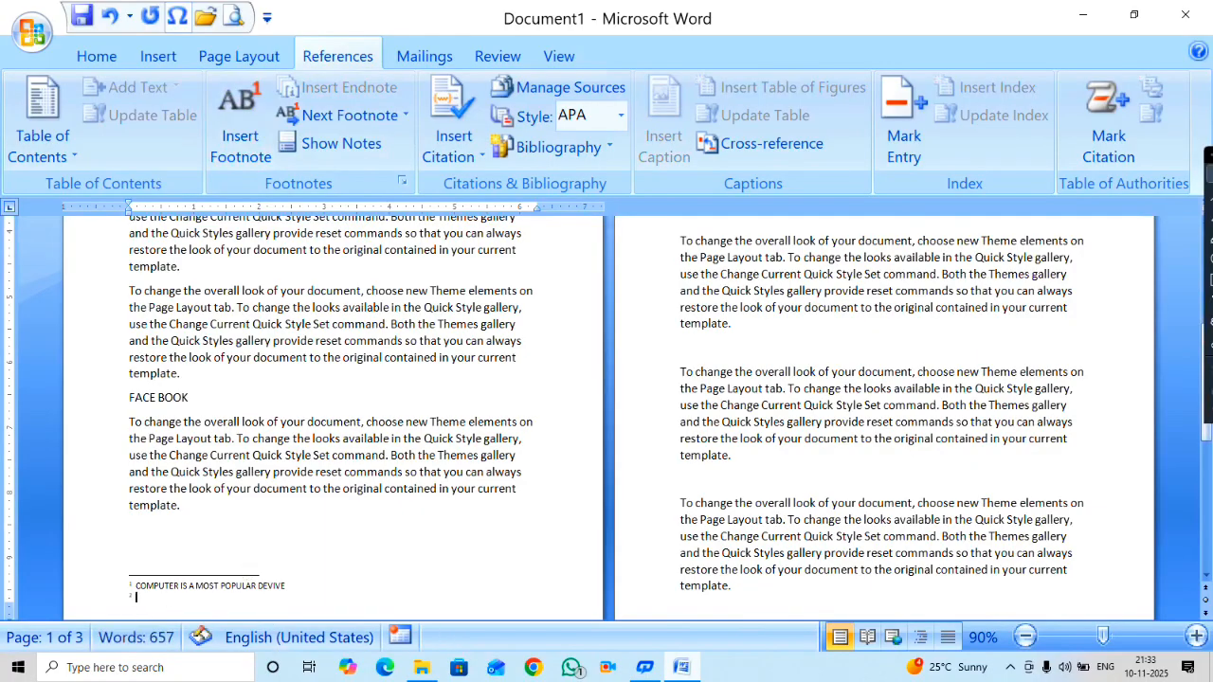
text(THE ANIMAL)
scroll(404, 505, up, 5)
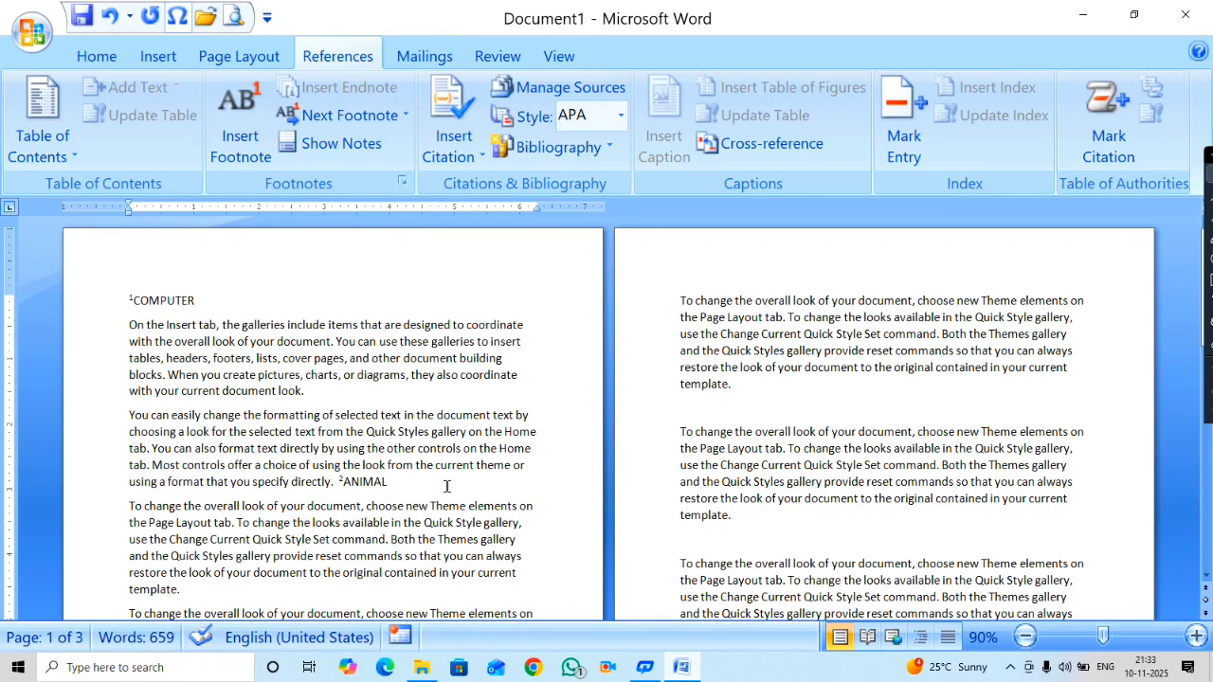
click(359, 418)
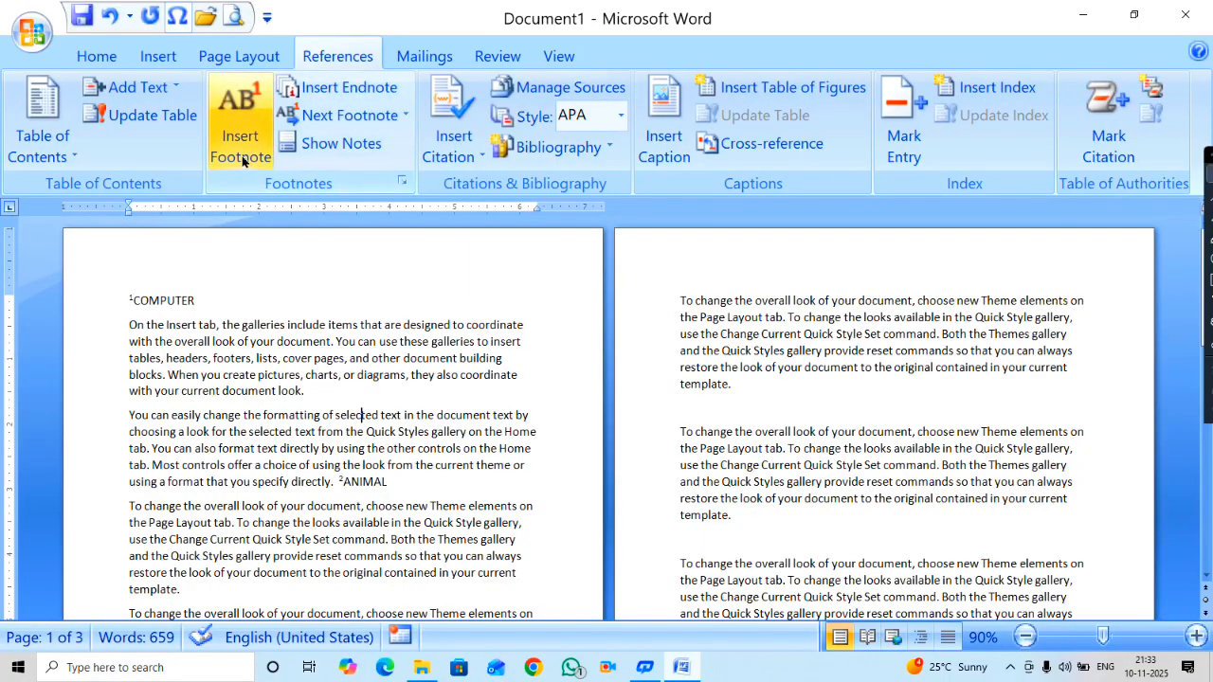
click(295, 341)
scroll(218, 393, up, 2)
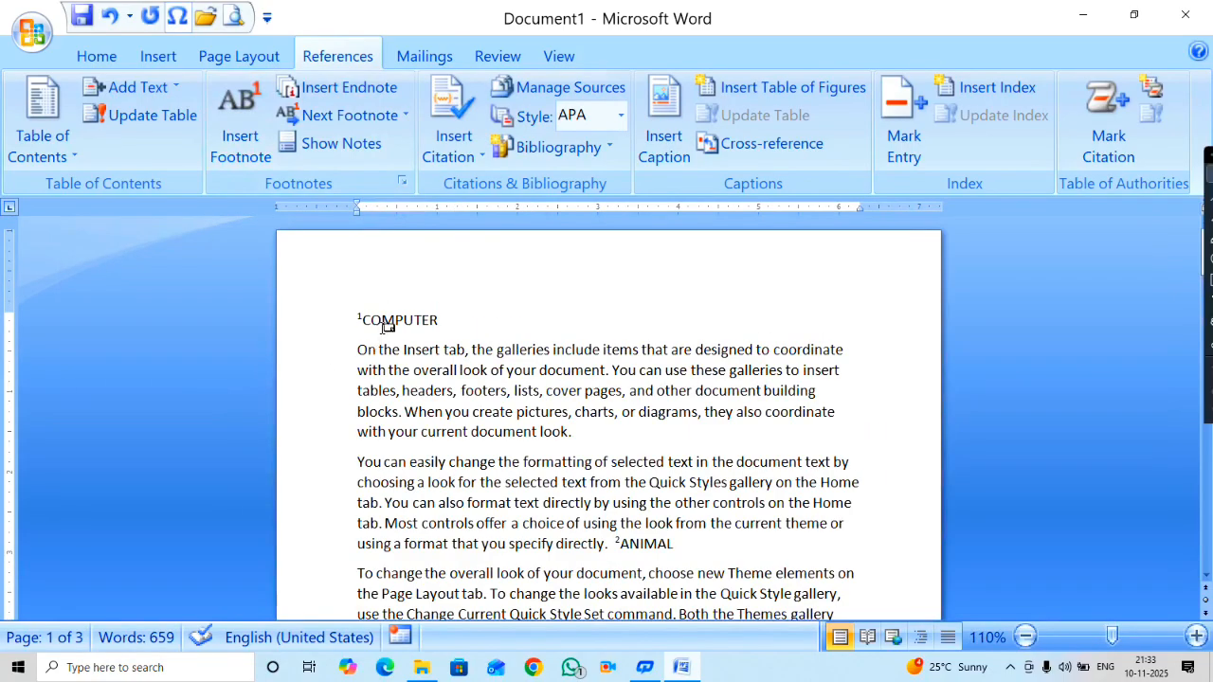
Insert a footnote just before 'pictures' with the note text UKHHGDHJKF.
mouse_move(413, 318)
mouse_move(640, 546)
click(542, 413)
key(Left)
key(Left)
key(Left)
key(Left)
click(232, 140)
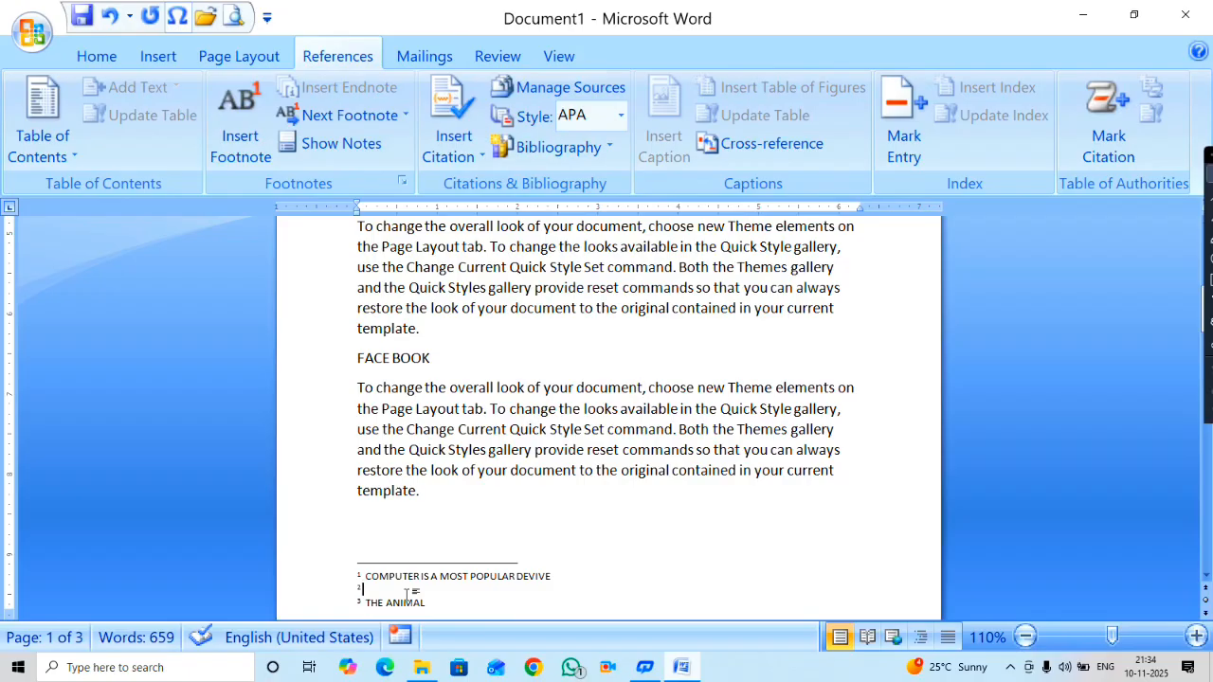
text(UKHHGDHJKF)
scroll(532, 413, up, 8)
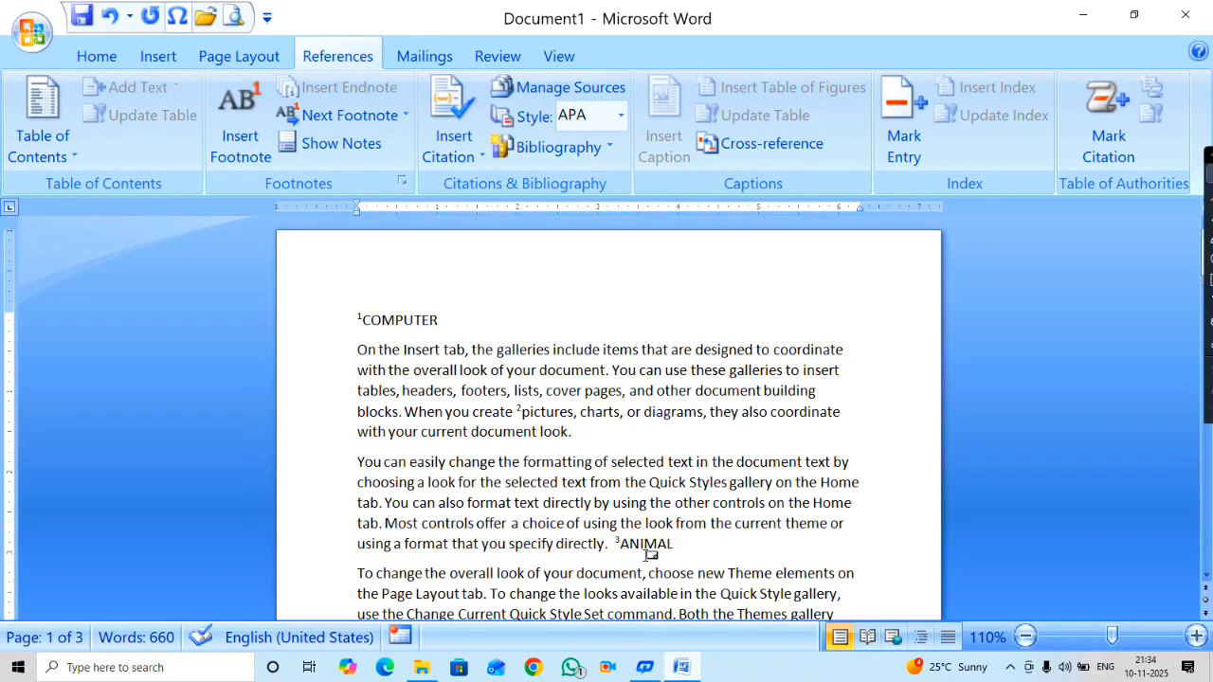
ctrl+scroll(628, 550, up, 2)
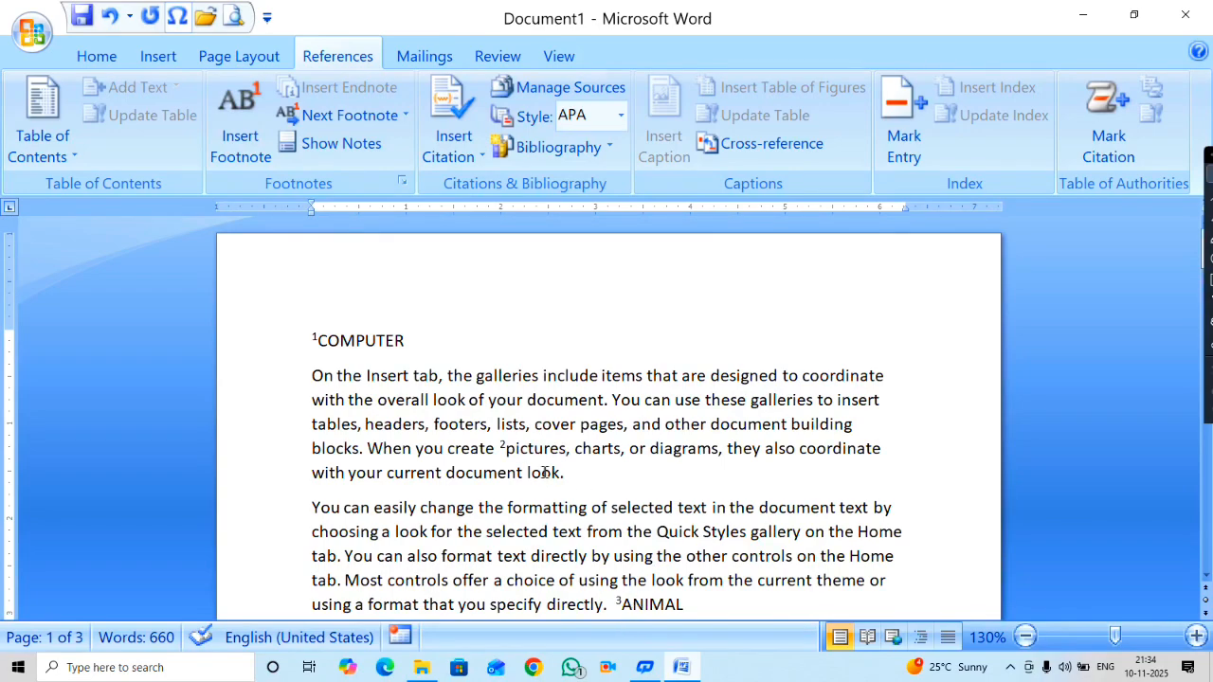
mouse_move(526, 449)
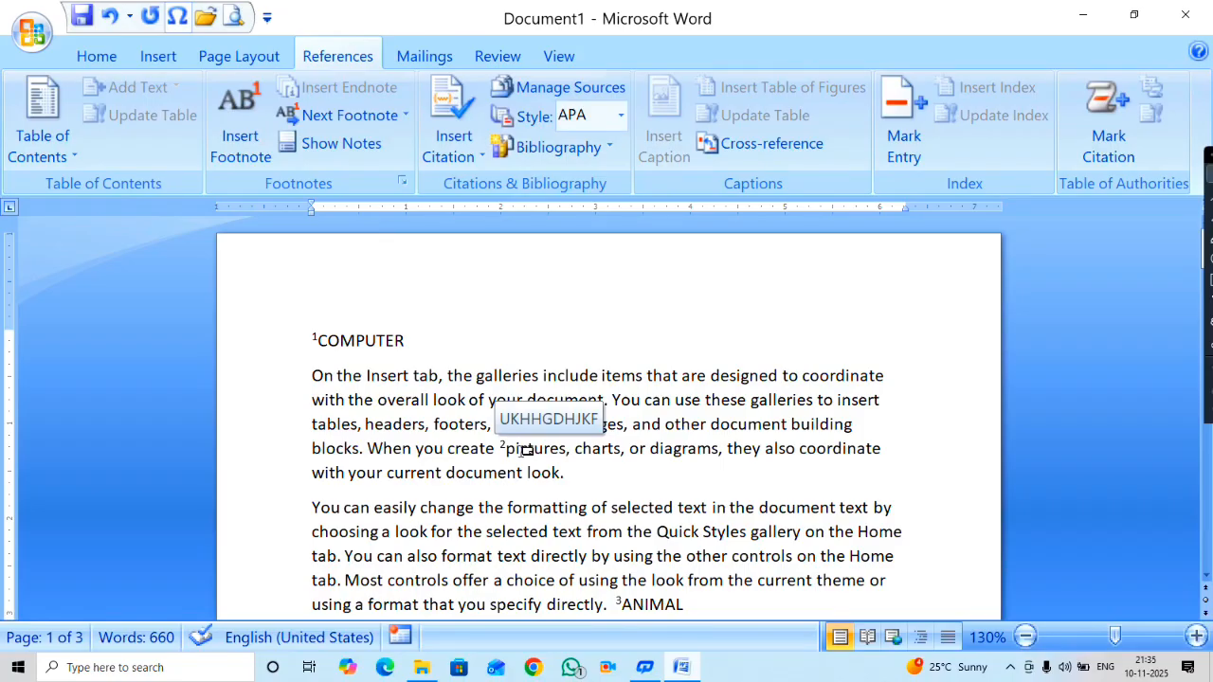
click(523, 449)
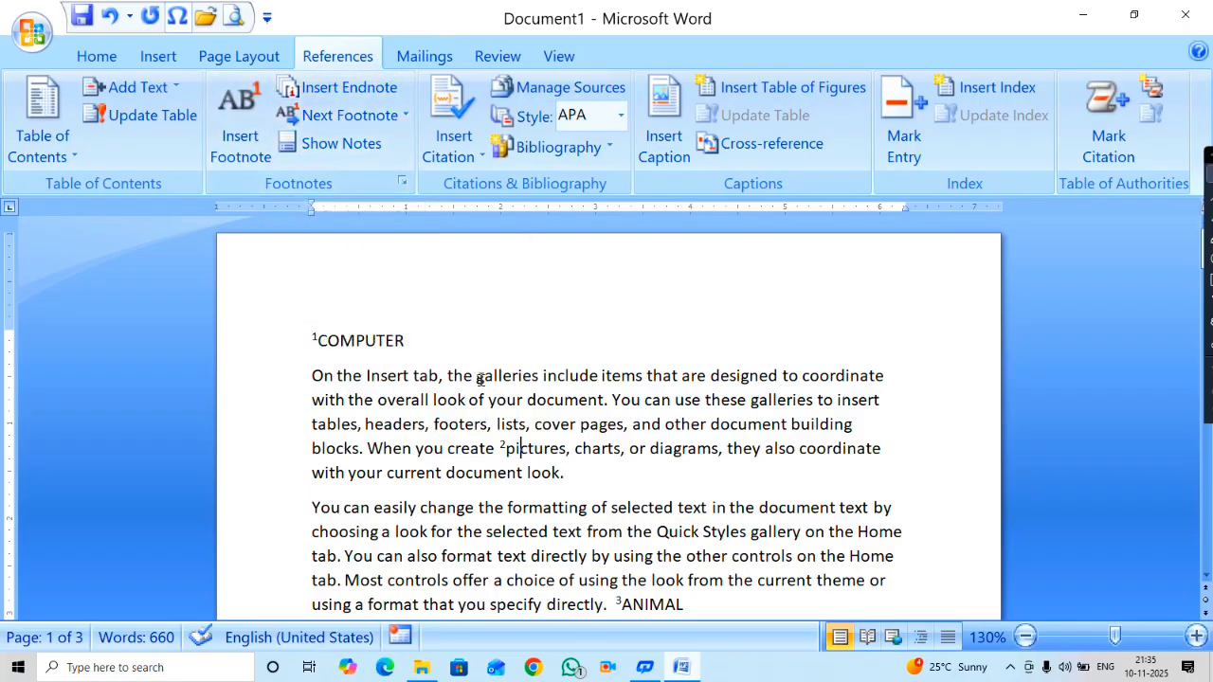
Insert an endnote before 'galleries' reading 'IMAGE DPI BEST QUALITY 300DPI/200DPI'.
drag(476, 377, 486, 377)
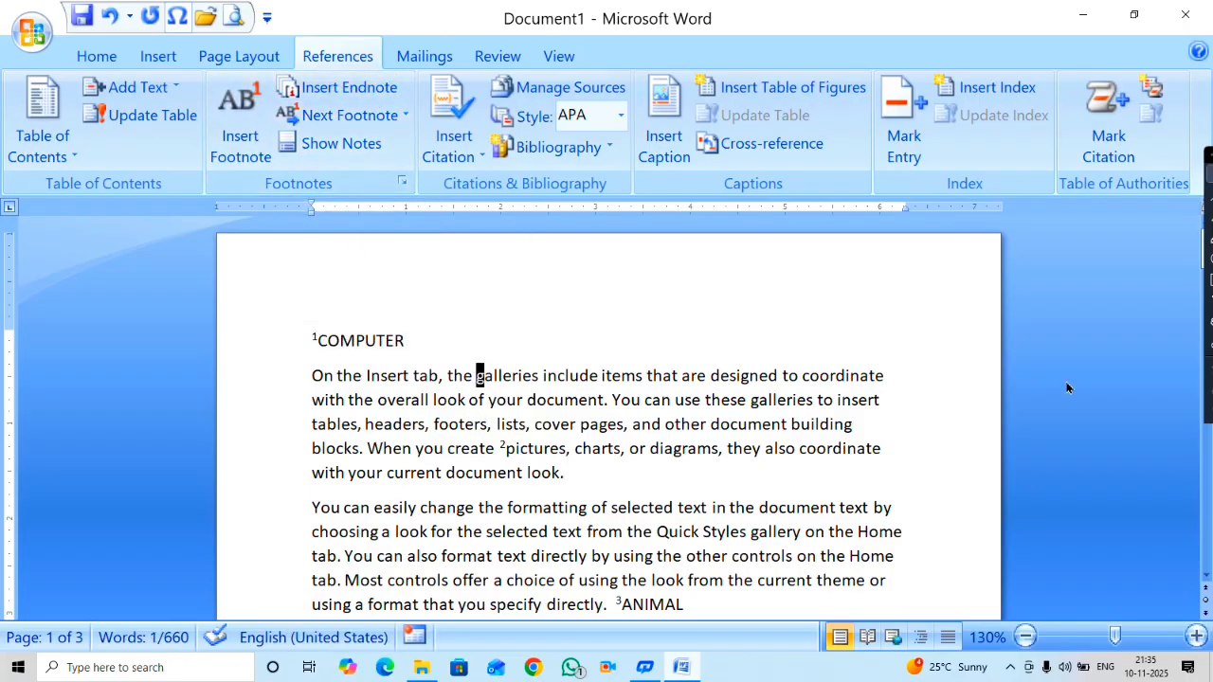
key(Left)
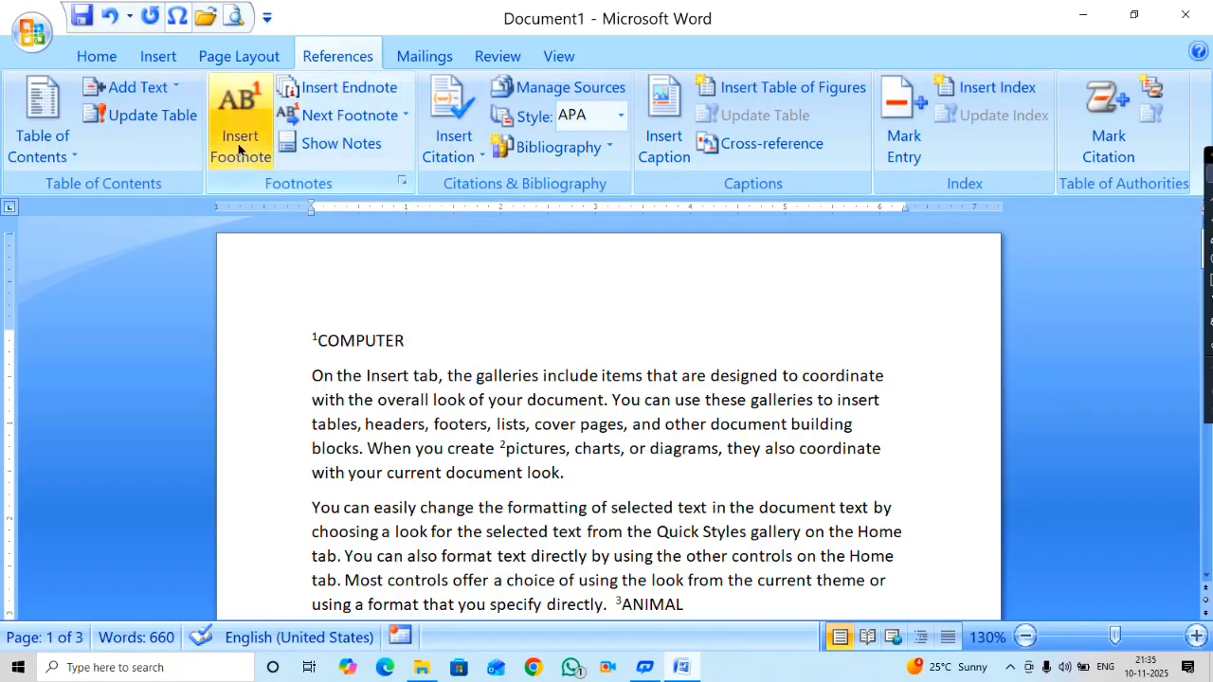
click(325, 98)
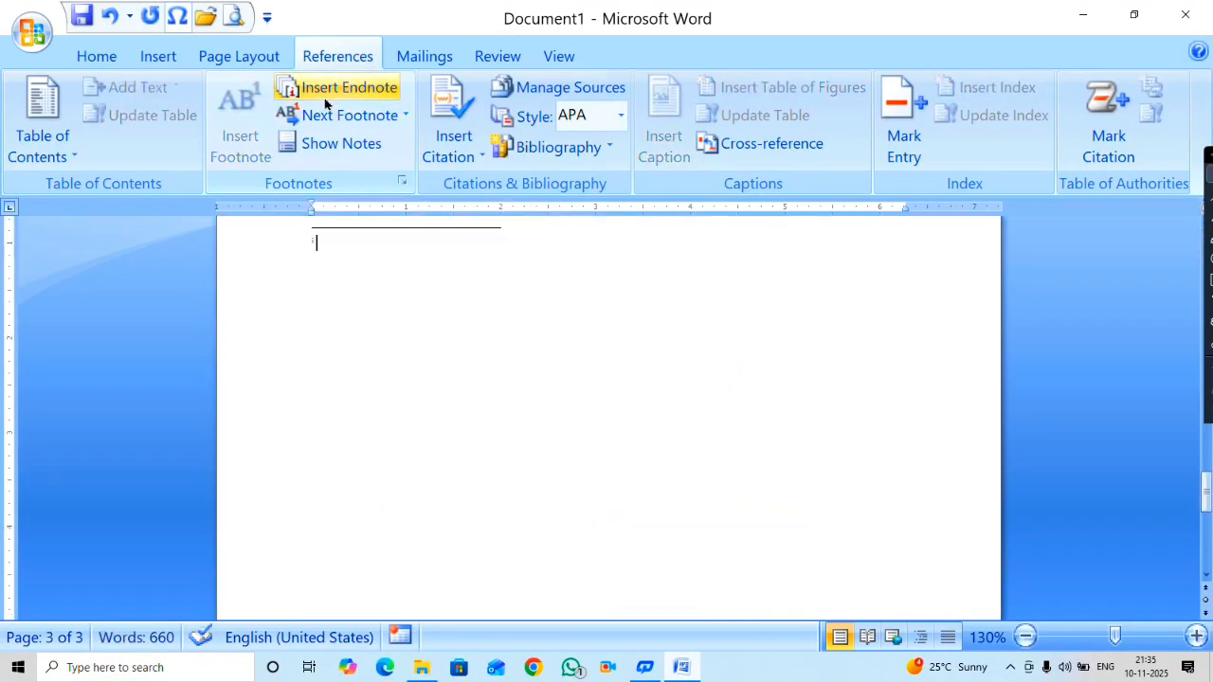
scroll(417, 328, down, 9)
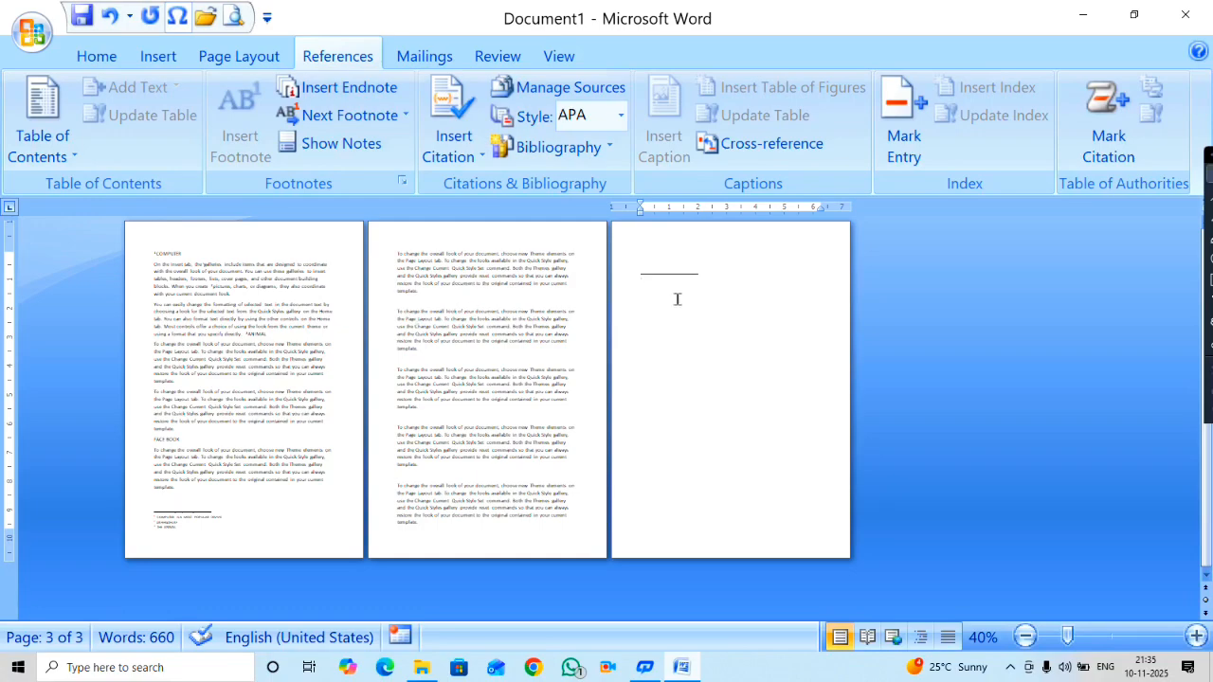
scroll(678, 300, up, 4)
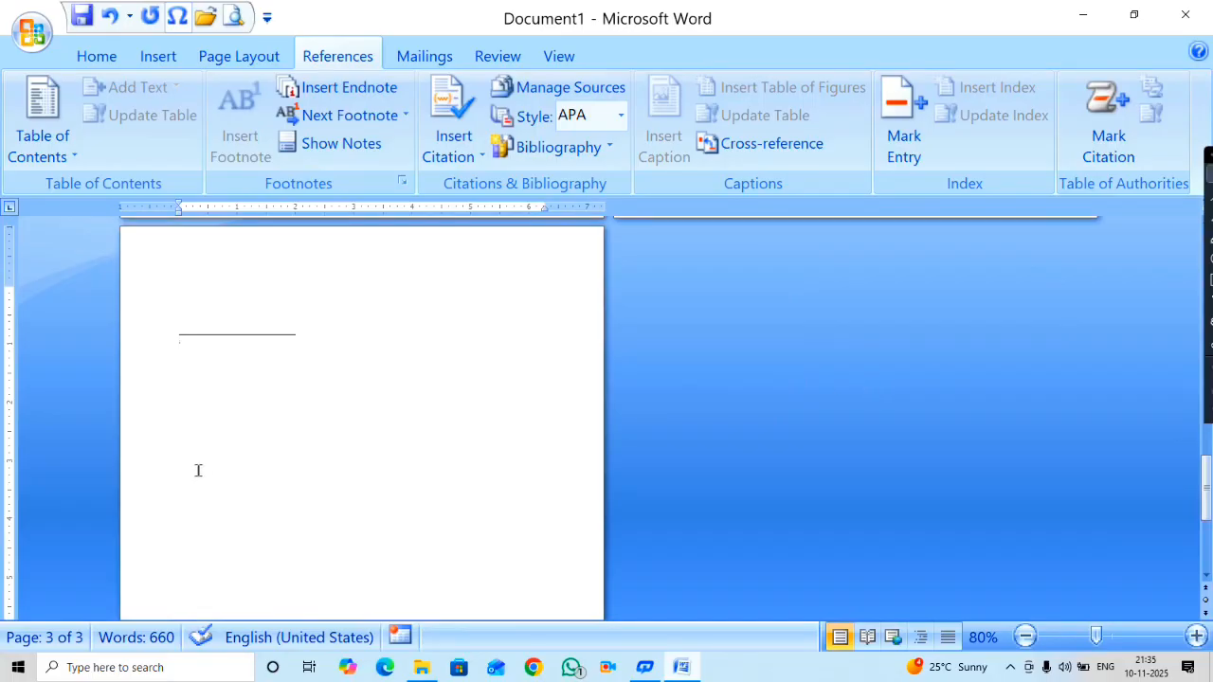
scroll(286, 474, up, 5)
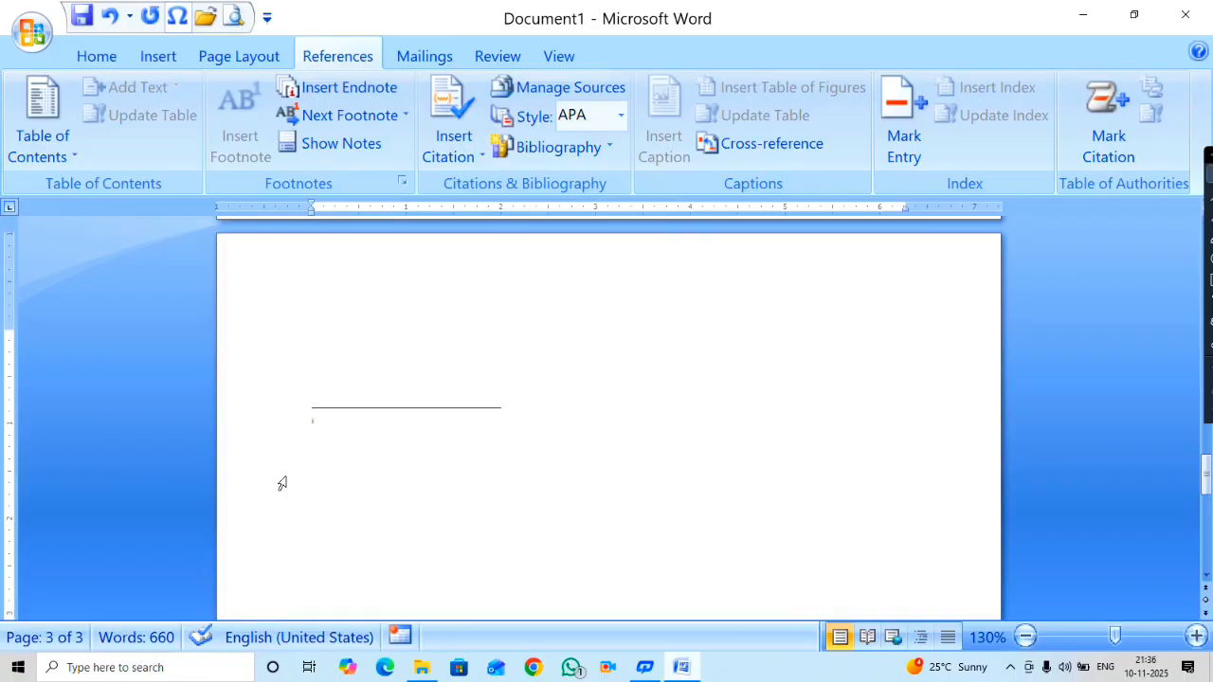
text(IMAG)
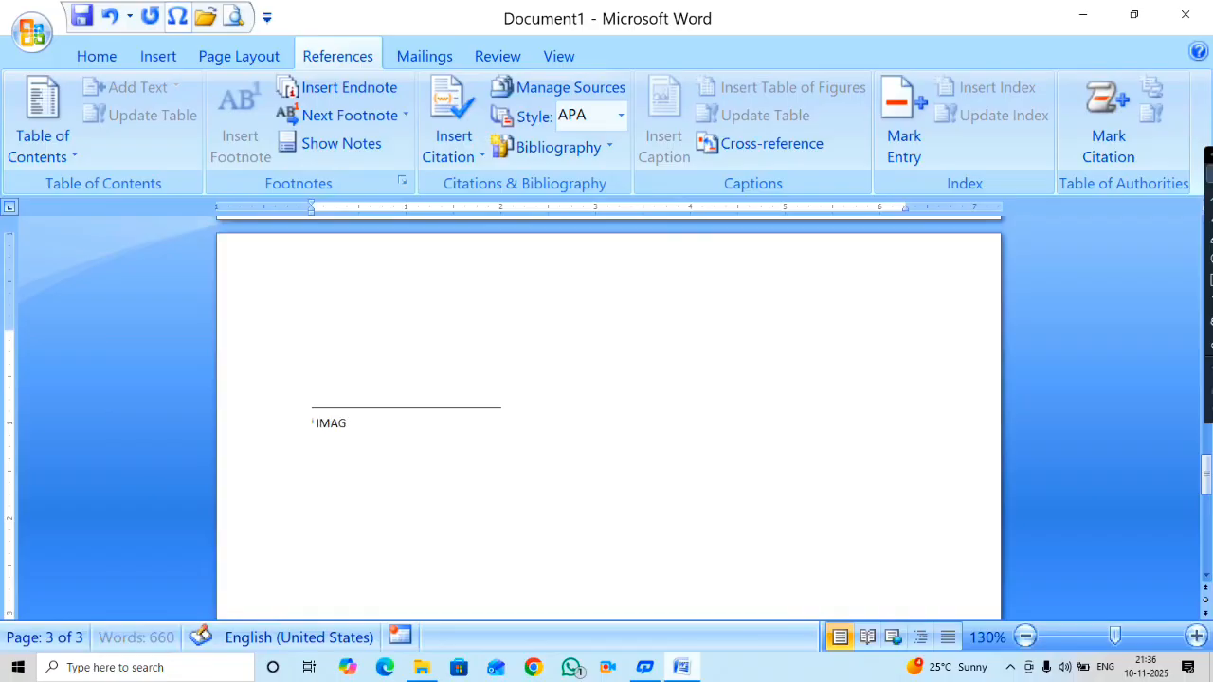
text(E DPI BEST QUAL)
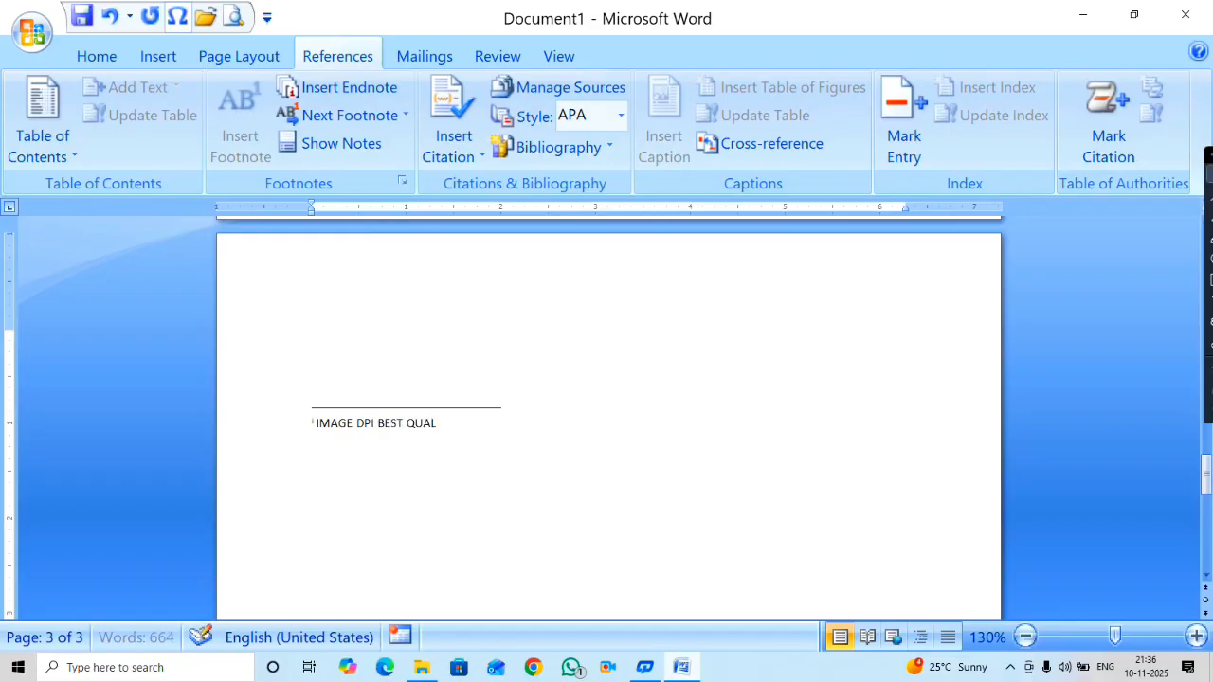
text(ITY)
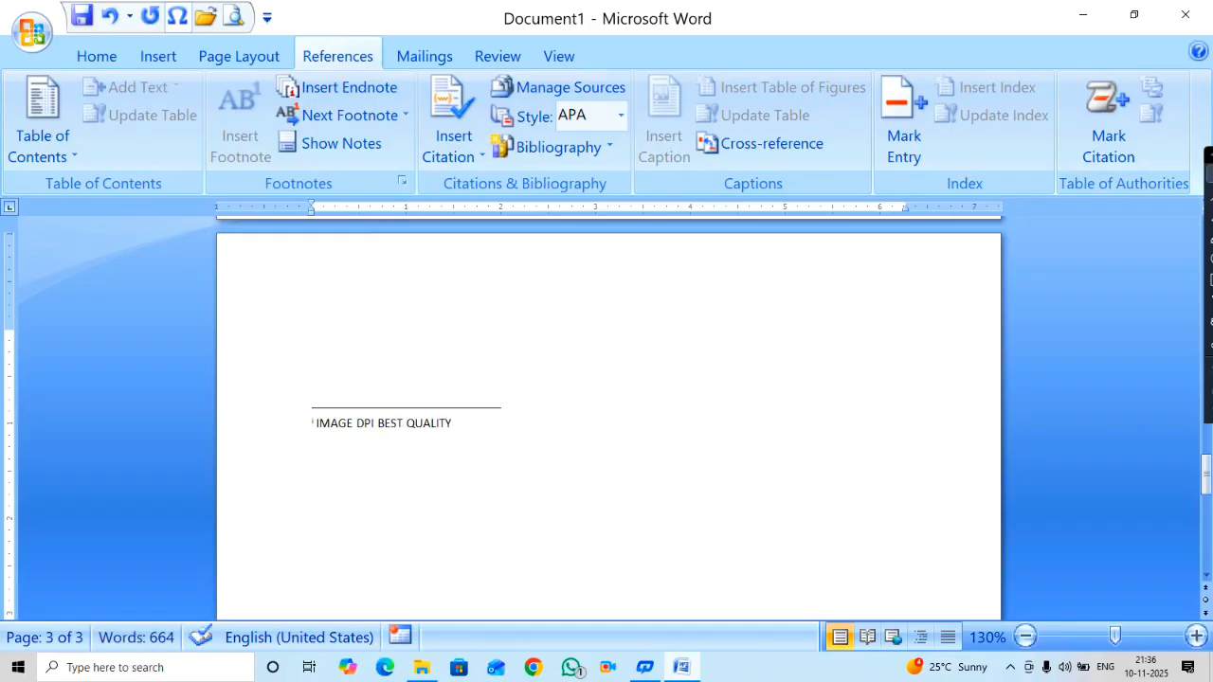
text( 300DPI/200DPI)
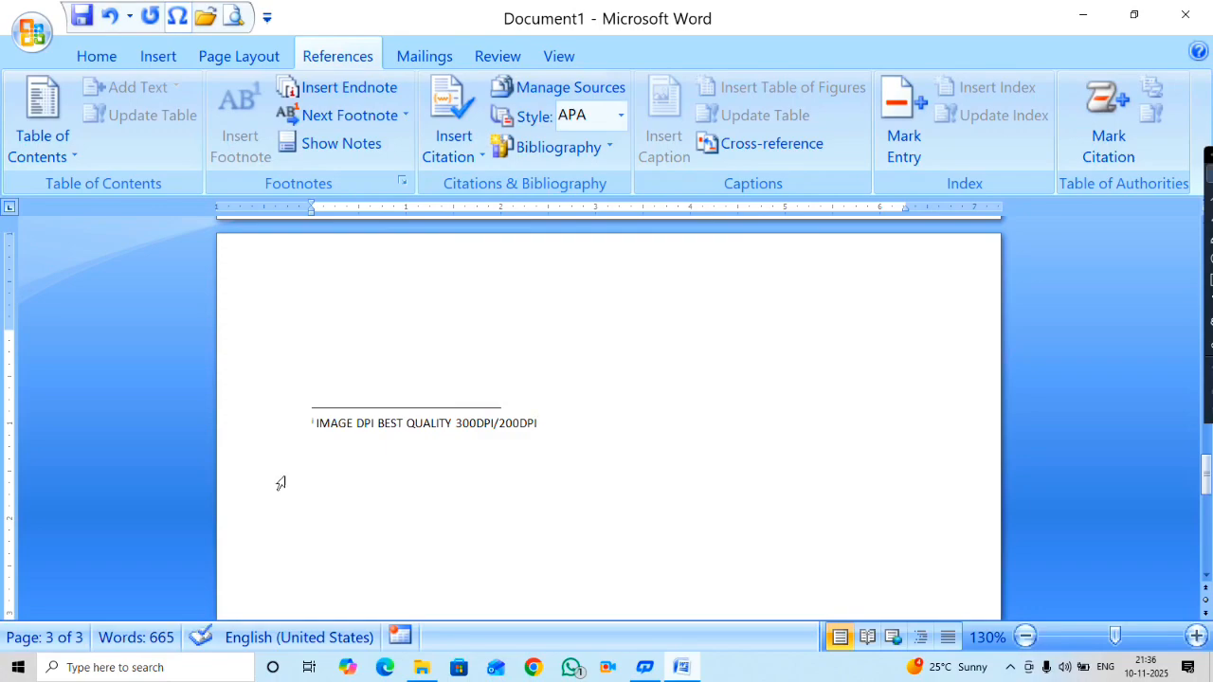
Insert another endnote at the start of FACE BOOK with placeholder text JGJBGFB.
ctrl+scroll(333, 475, down, 3)
scroll(382, 471, up, 20)
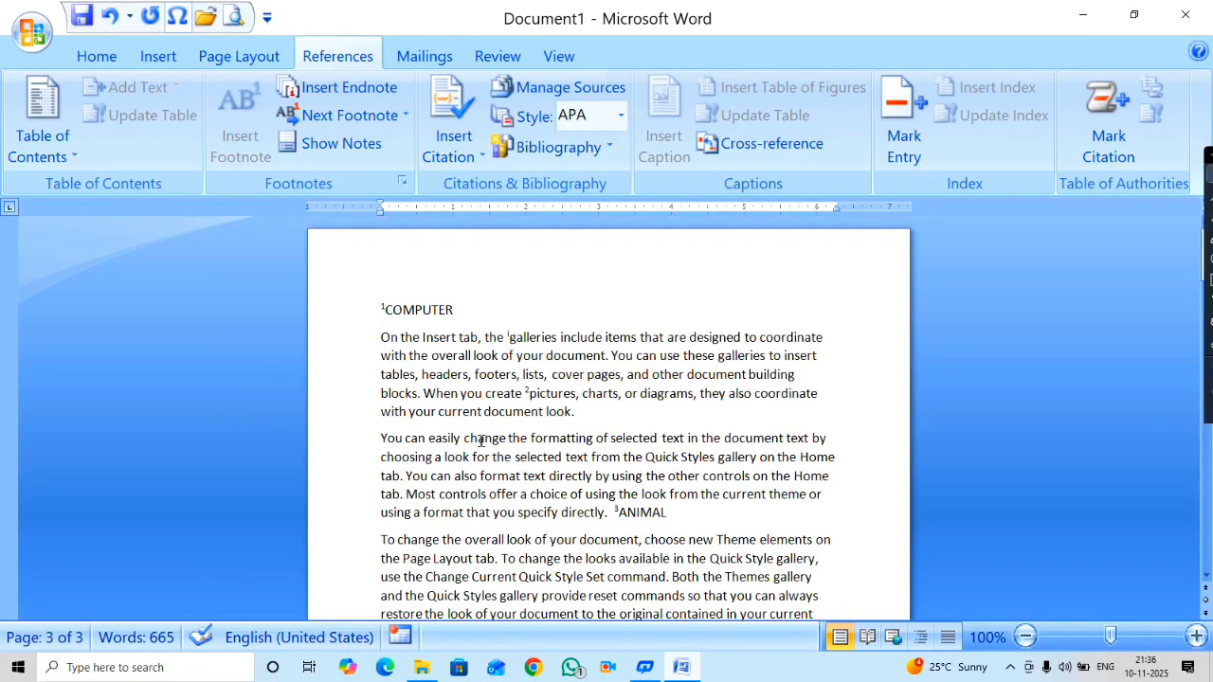
scroll(564, 481, down, 9)
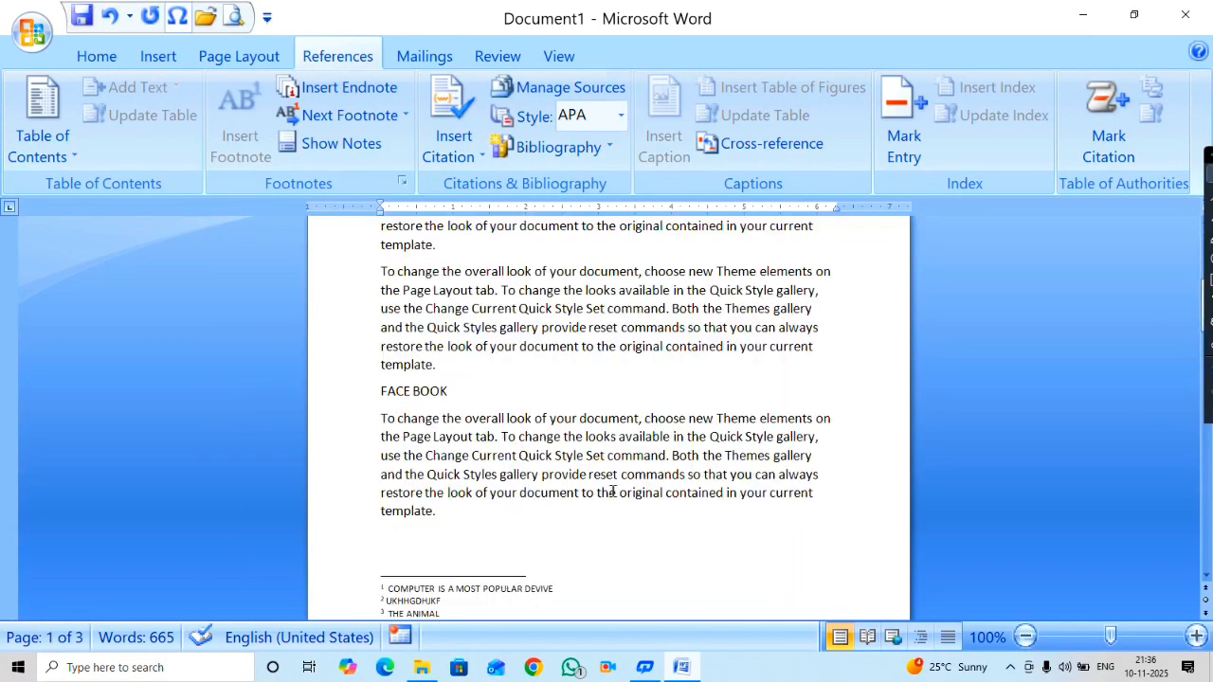
click(379, 390)
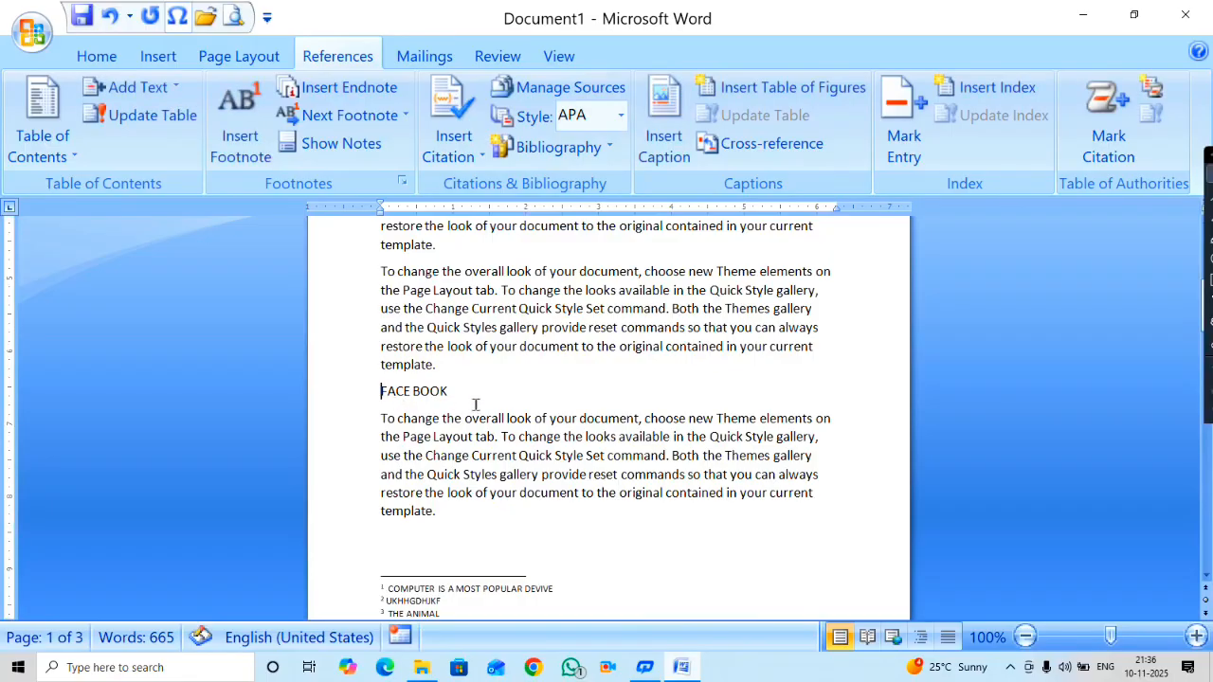
click(333, 92)
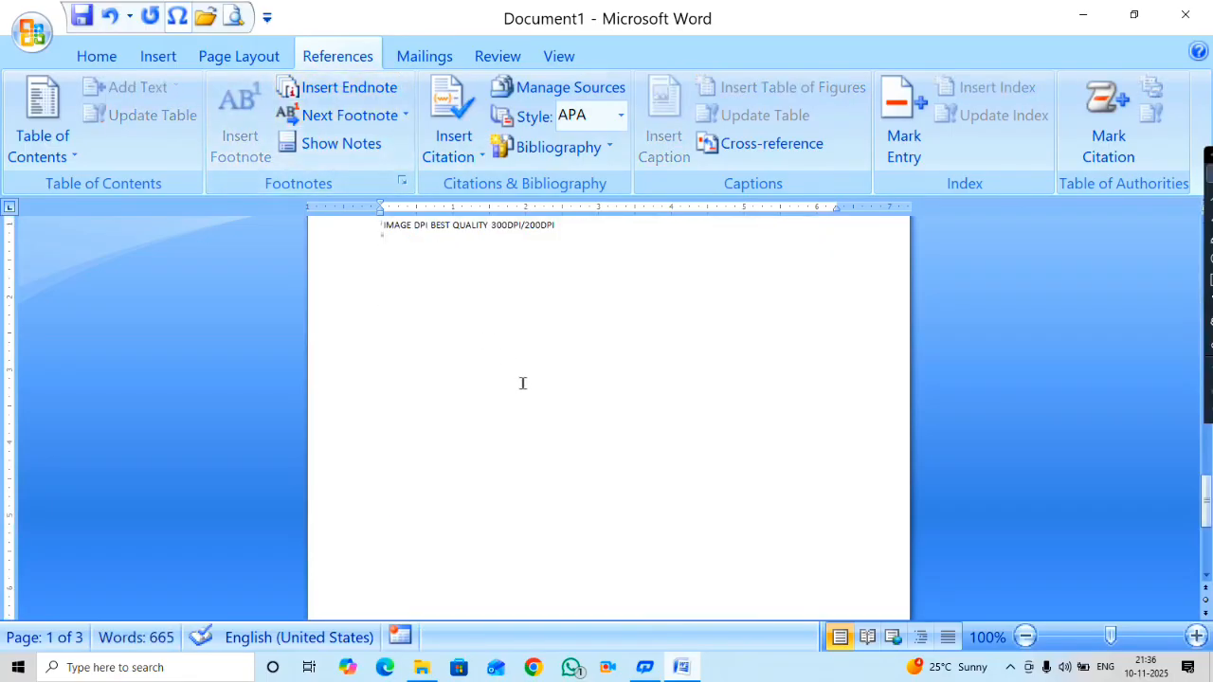
scroll(522, 392, up, 2)
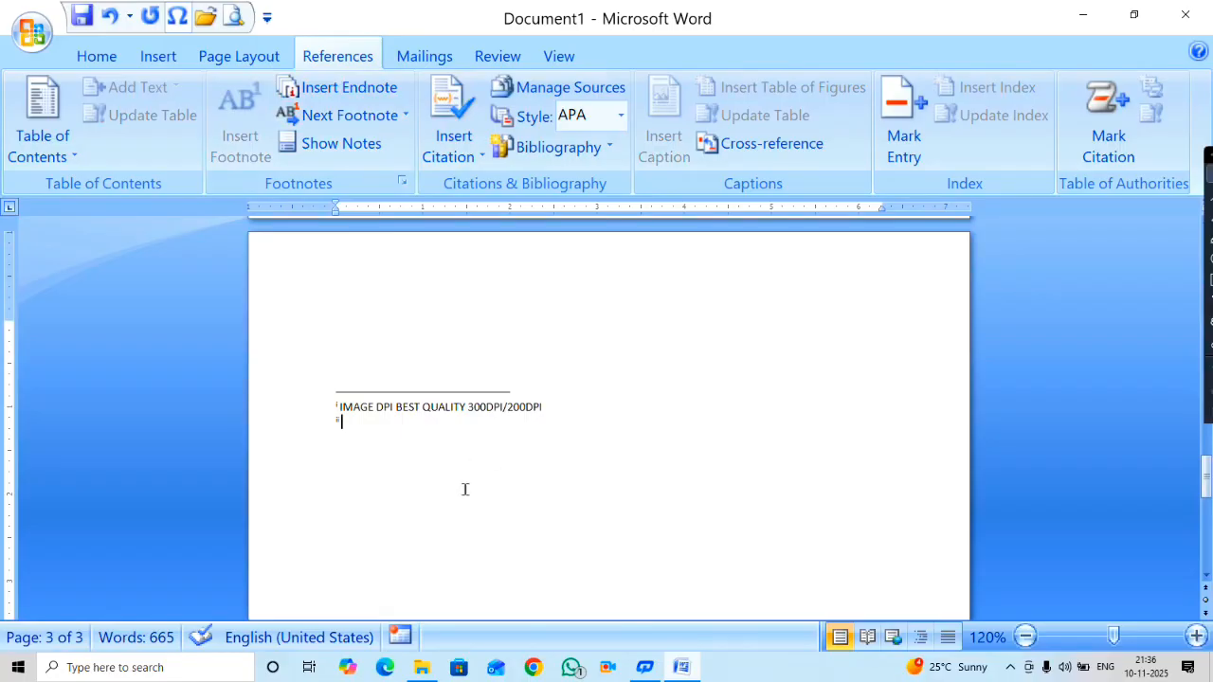
text(JGJ)
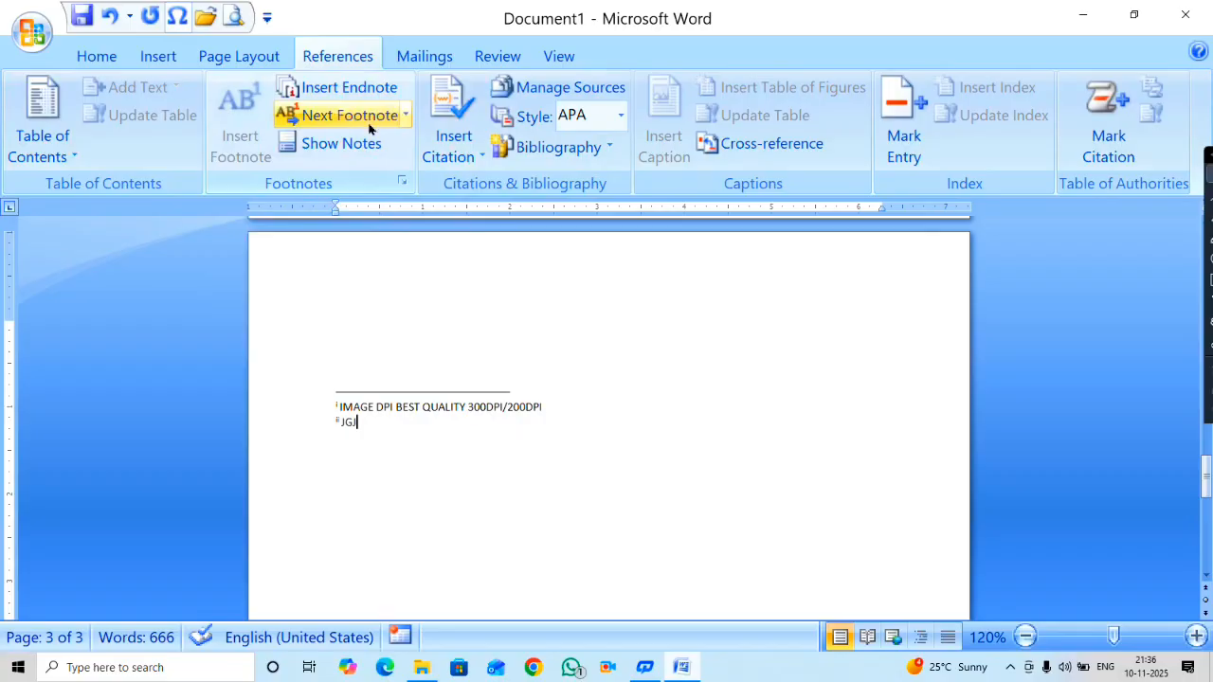
text(BGFB)
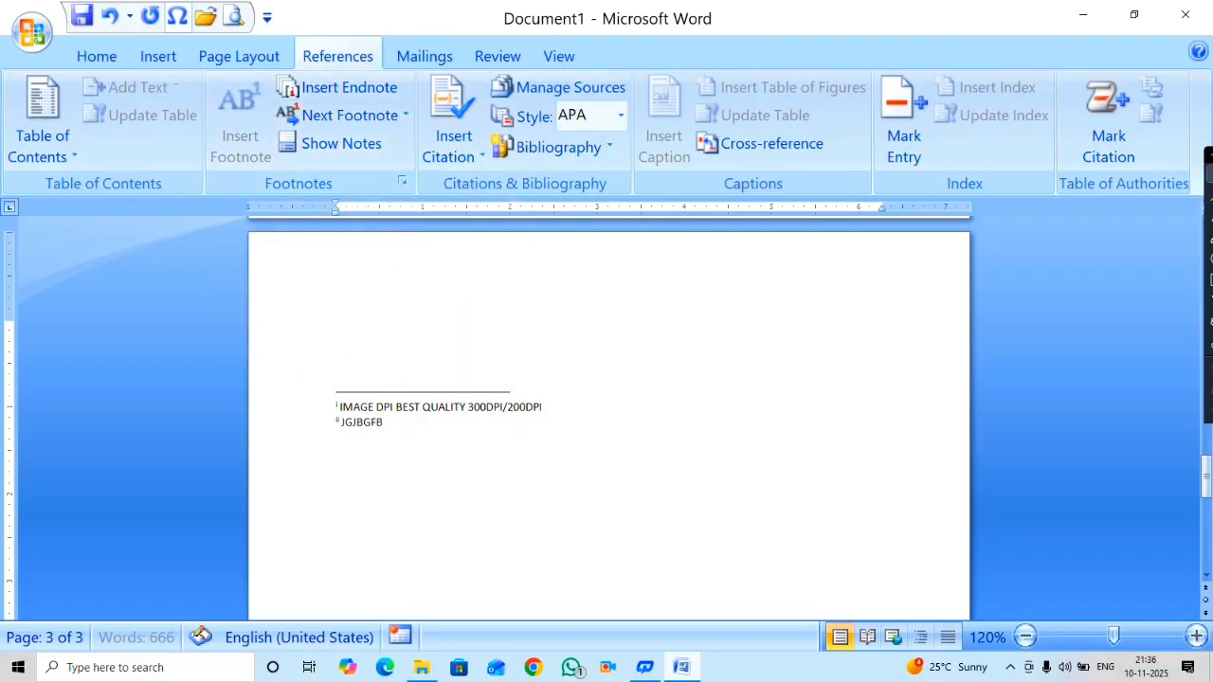
scroll(417, 328, up, 15)
click(545, 330)
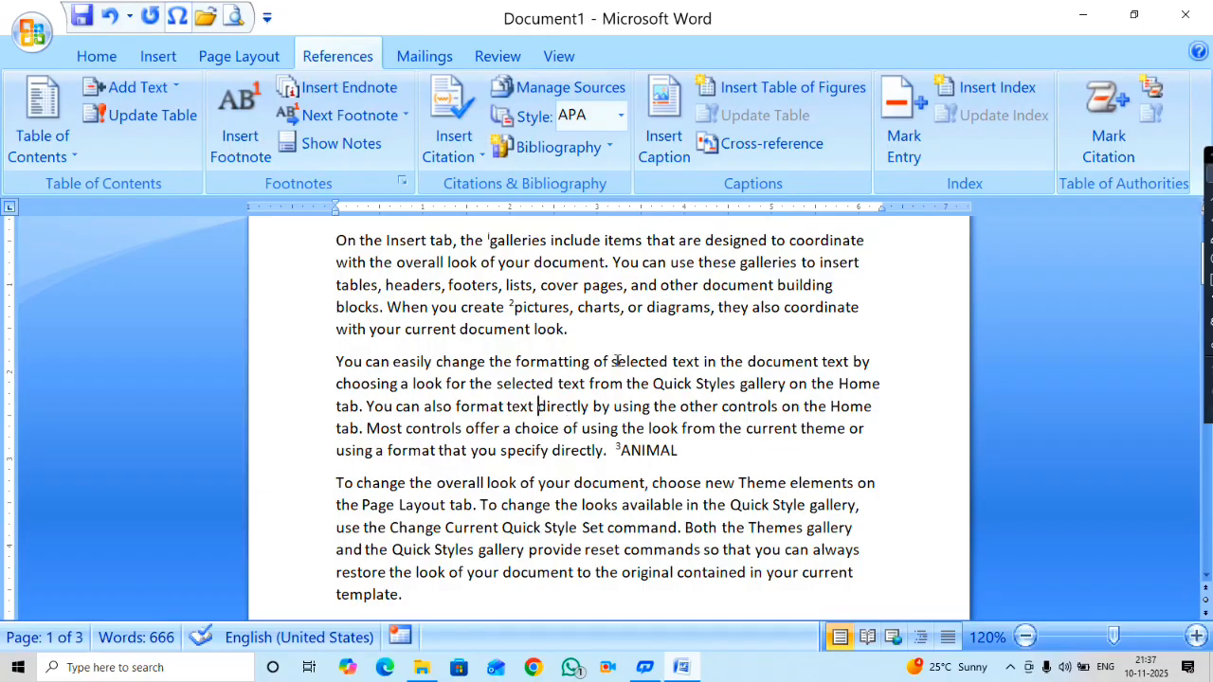
click(647, 308)
click(406, 118)
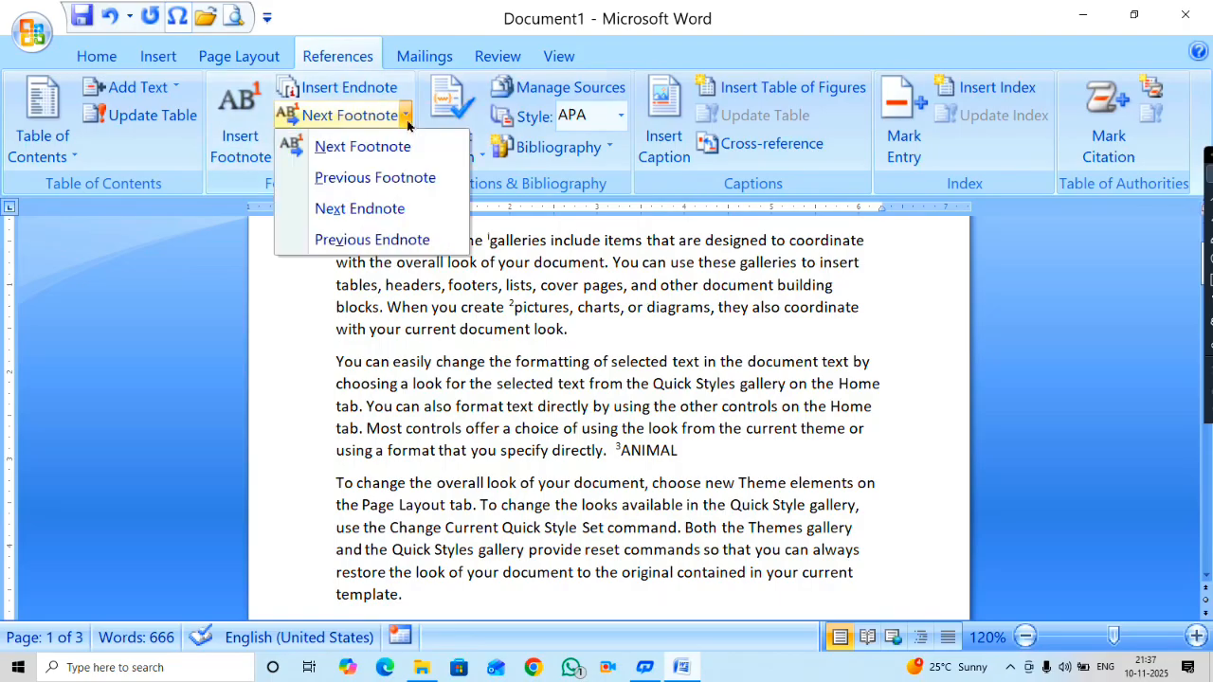
click(340, 150)
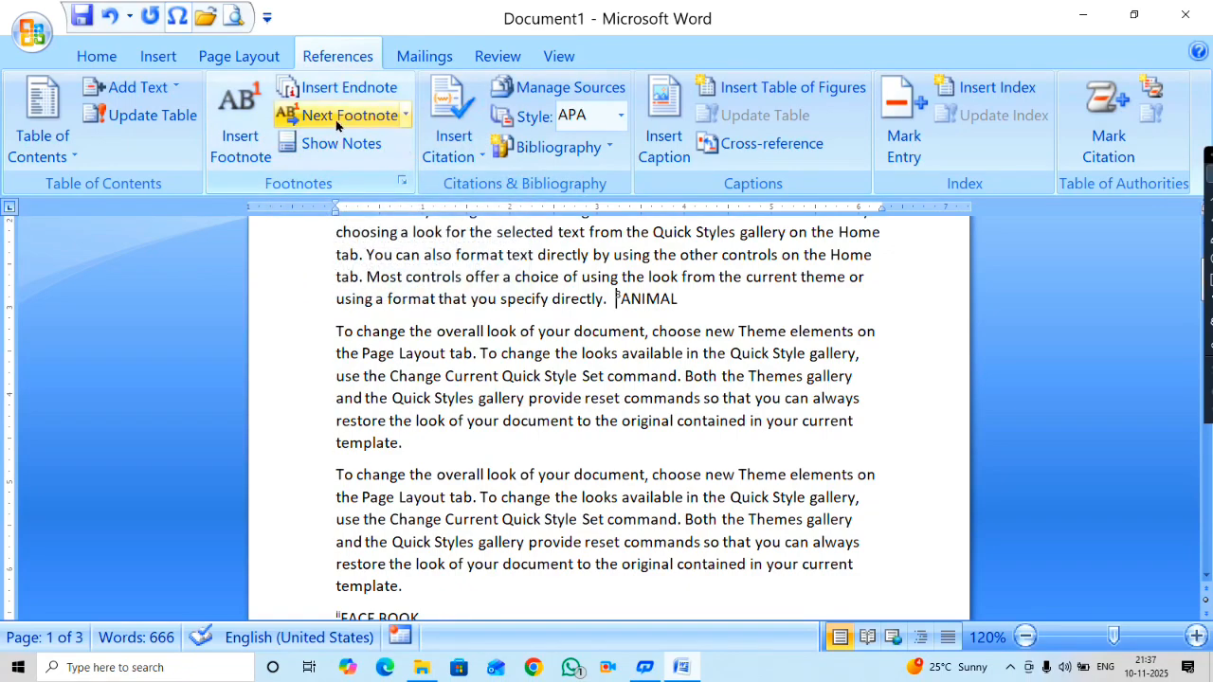
click(406, 115)
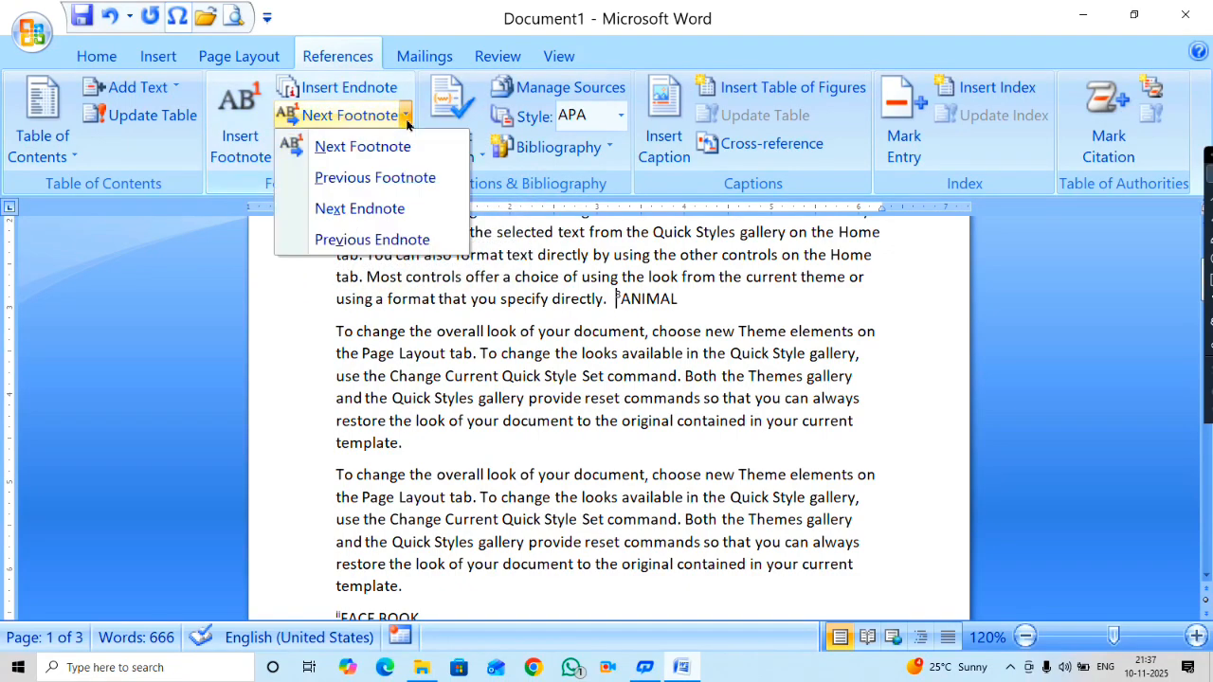
click(388, 147)
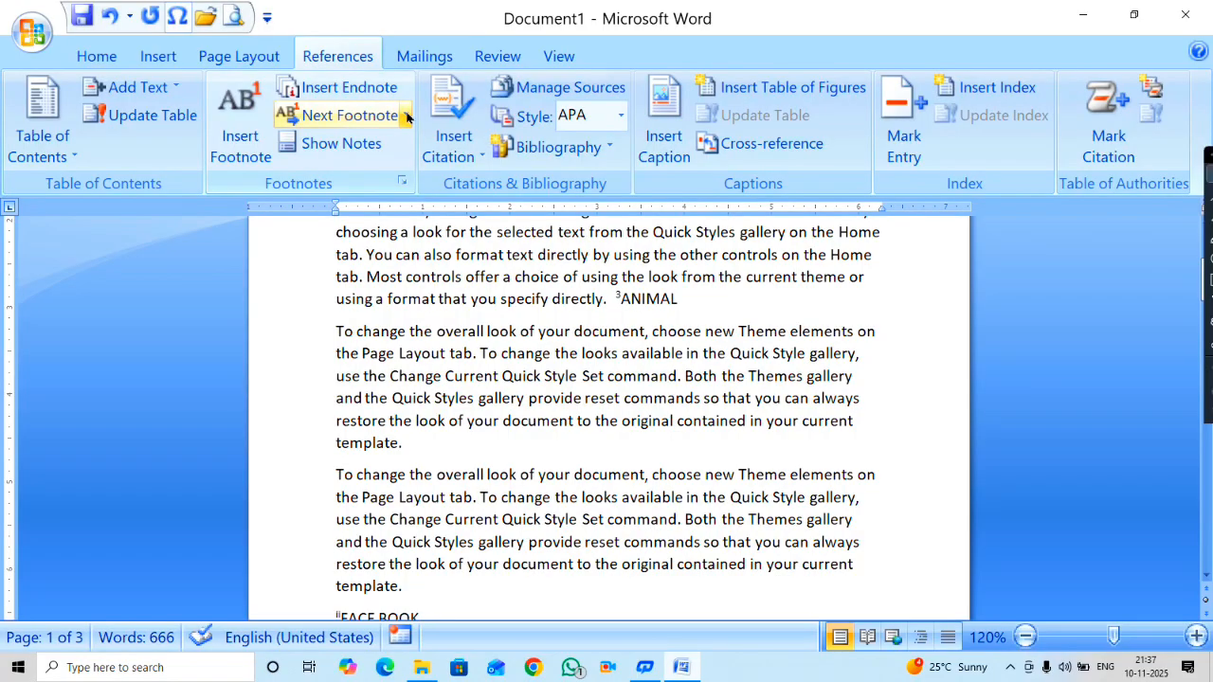
click(406, 116)
click(358, 180)
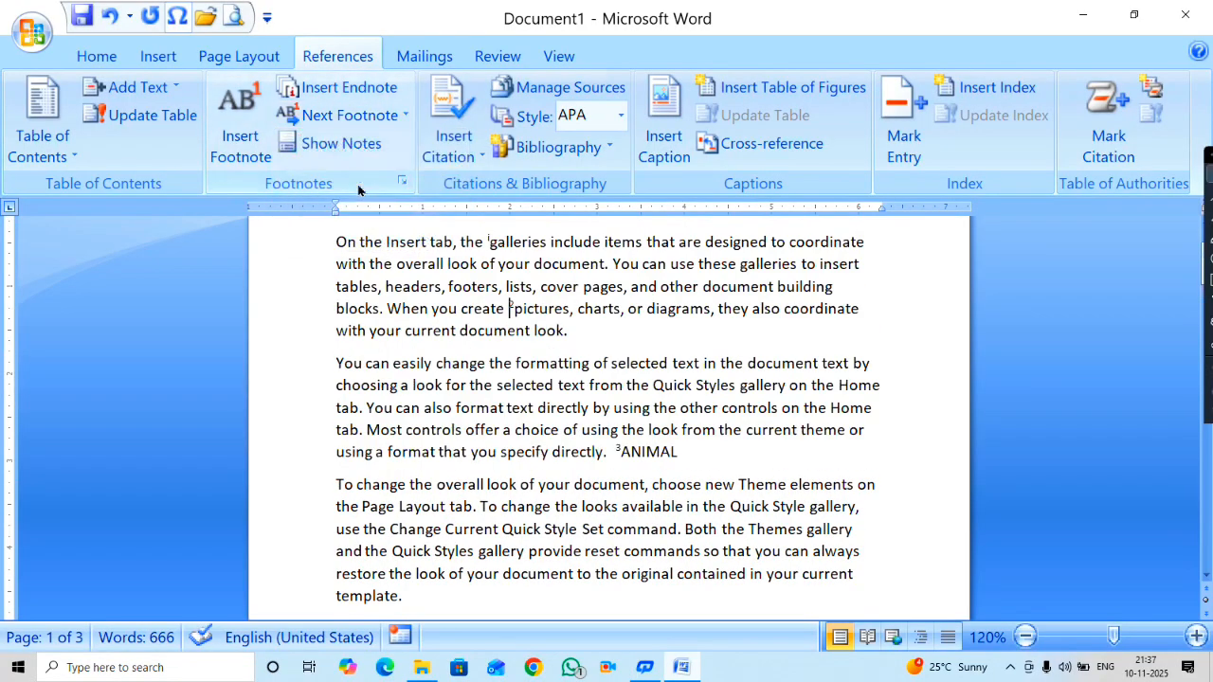
click(406, 115)
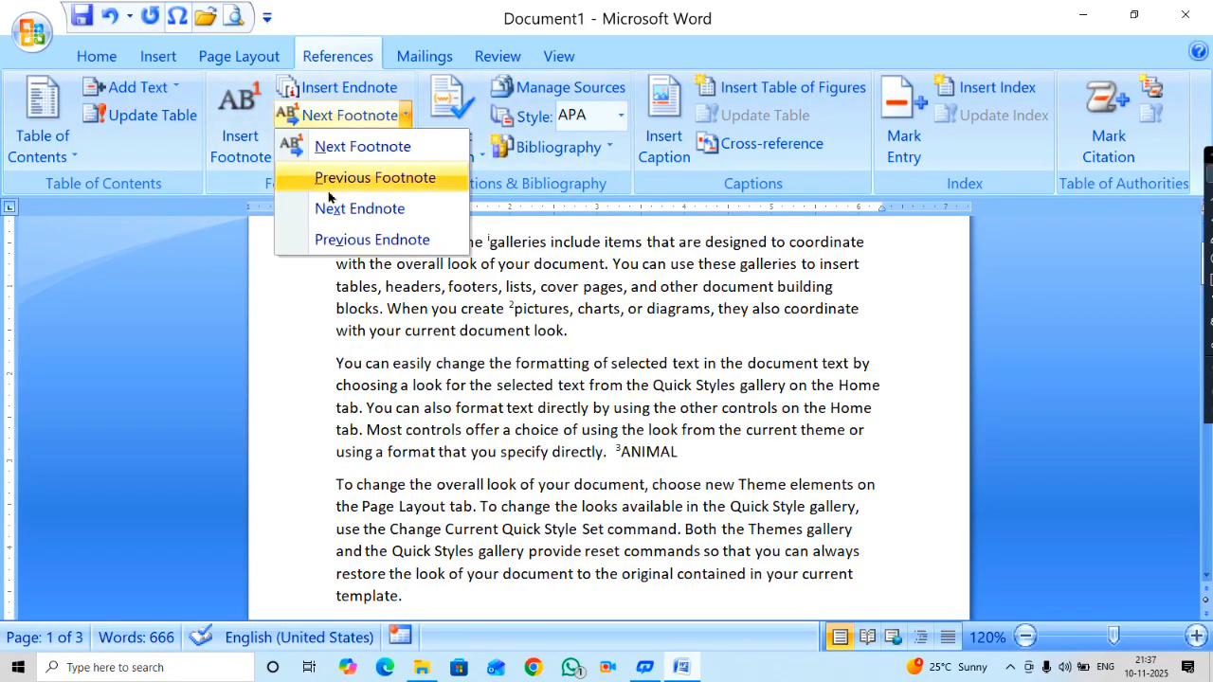
click(357, 180)
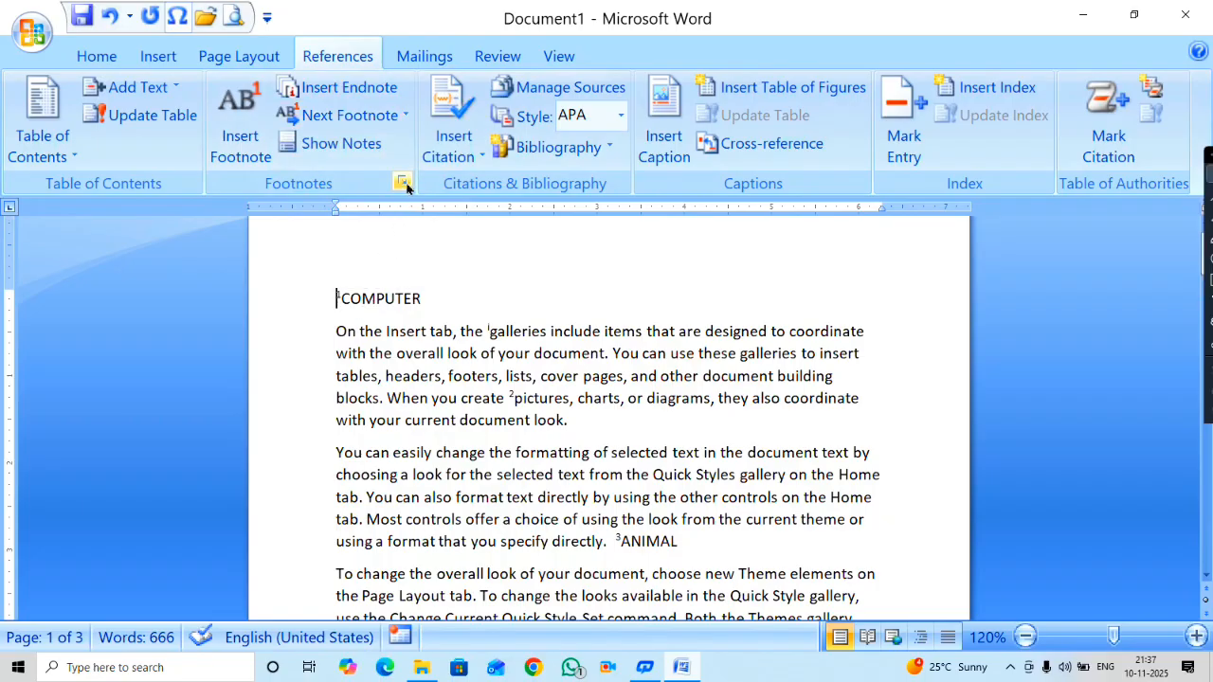
click(404, 115)
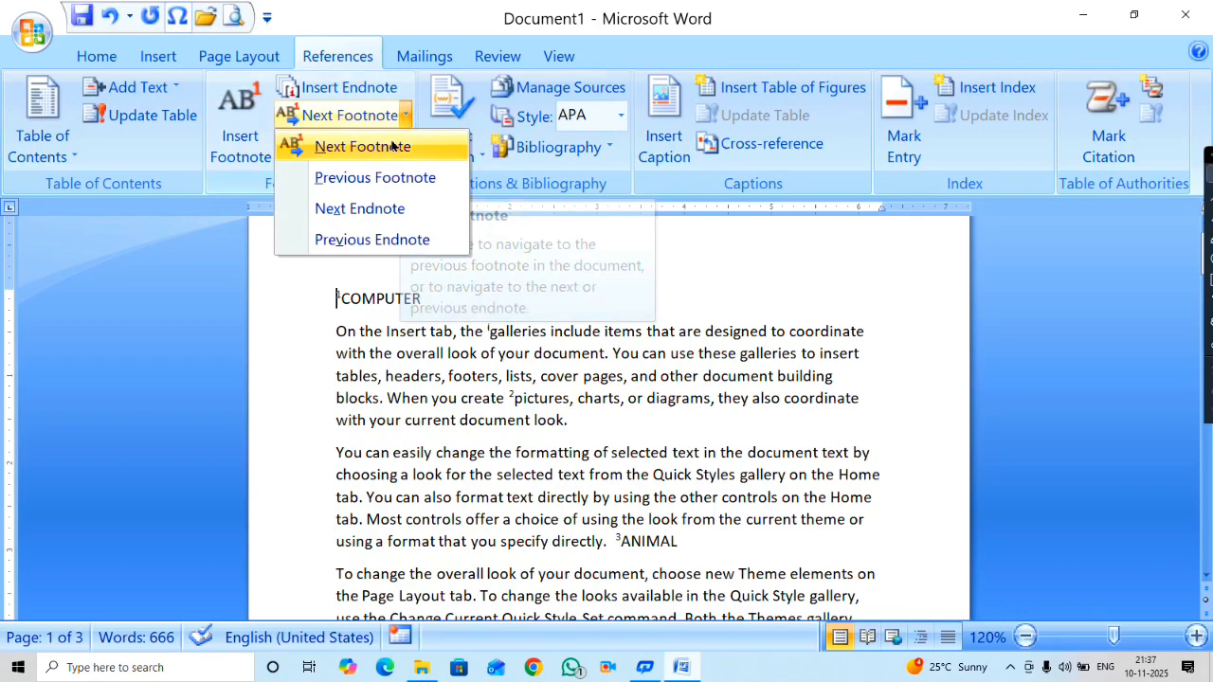
click(375, 210)
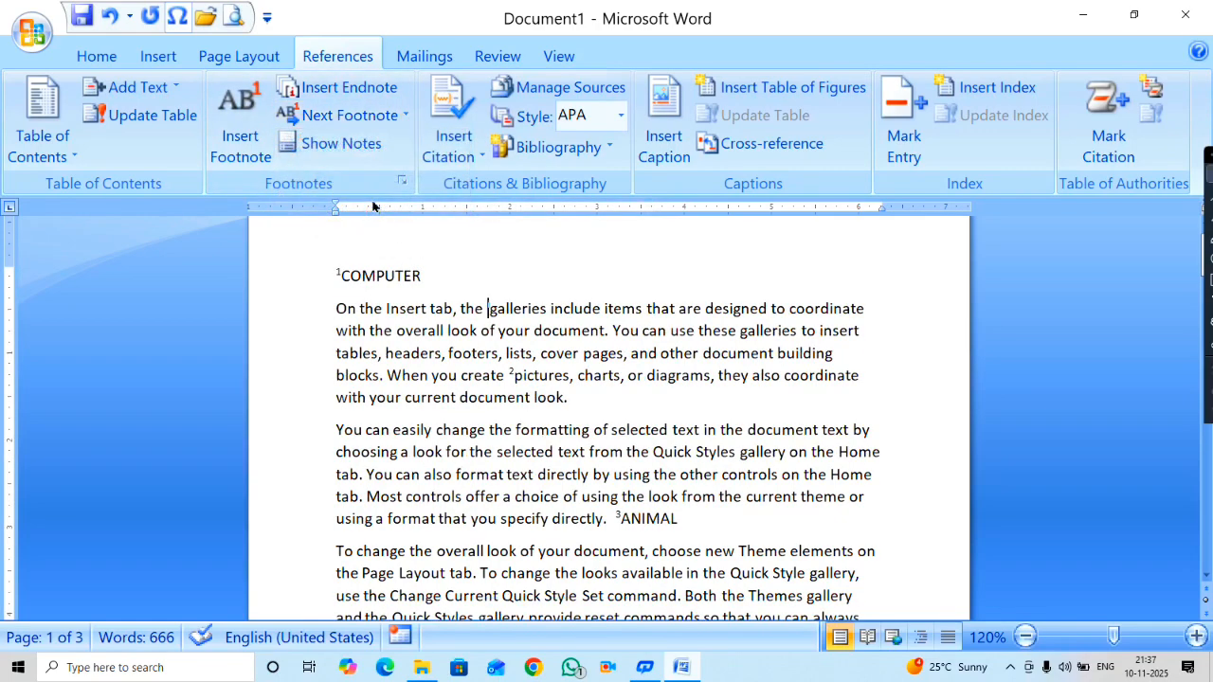
click(404, 115)
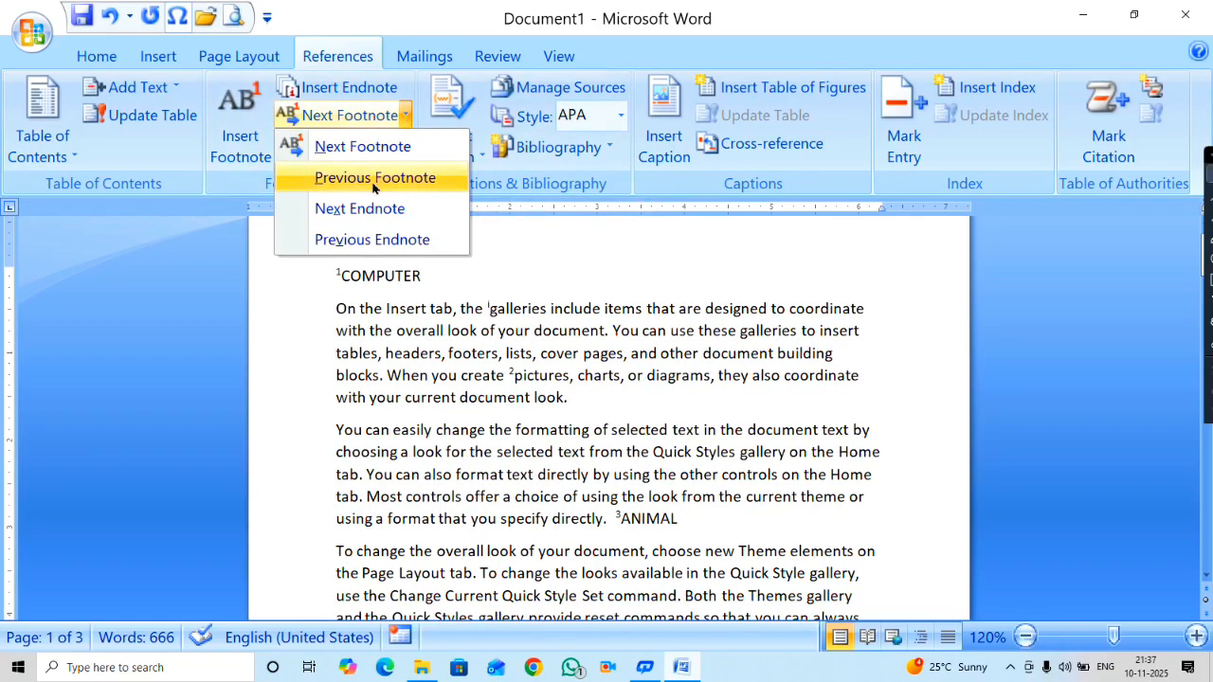
click(367, 215)
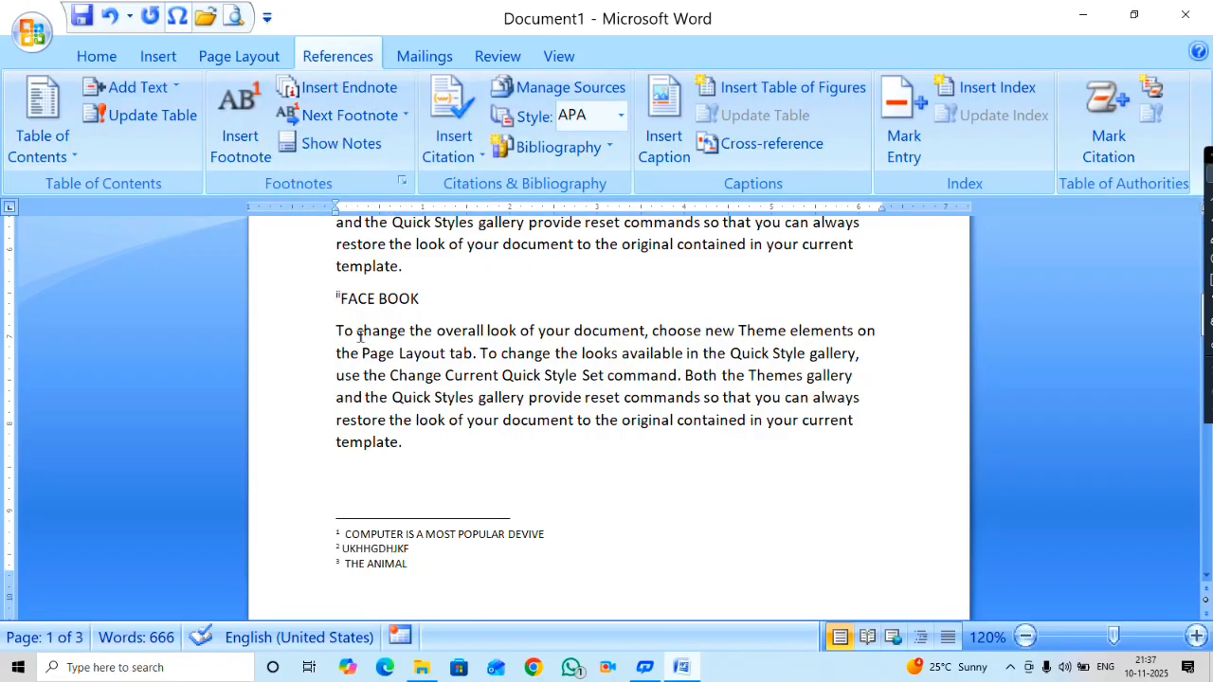
drag(428, 297, 338, 298)
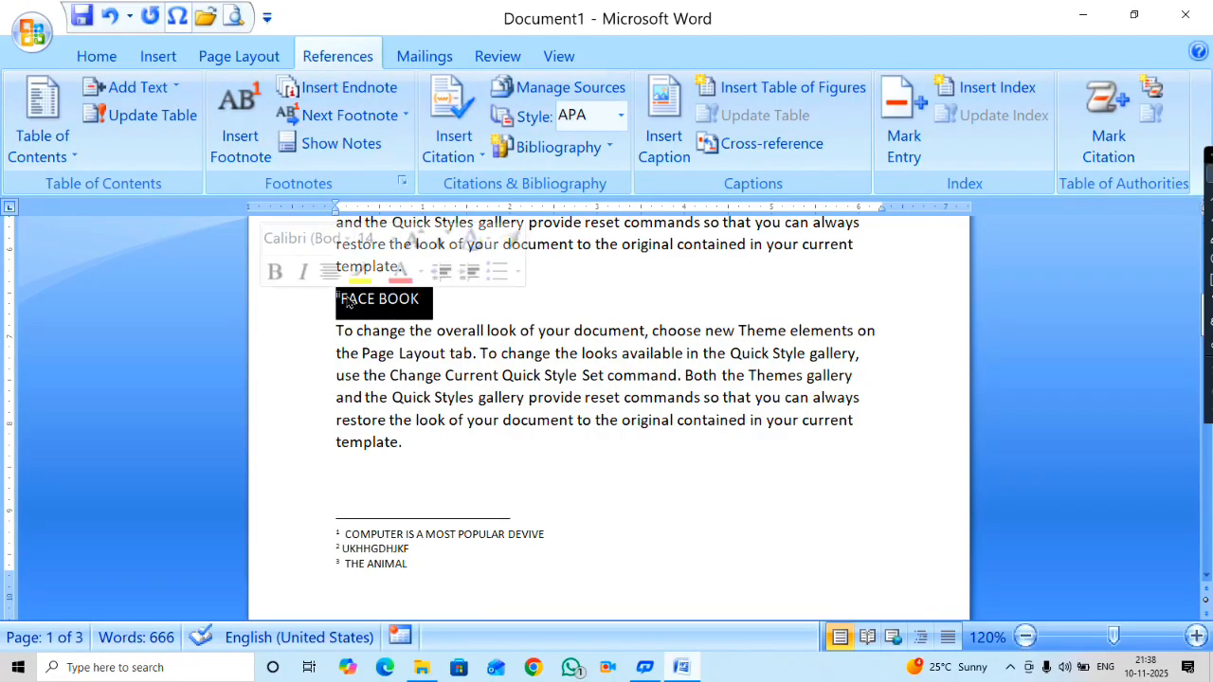
click(426, 301)
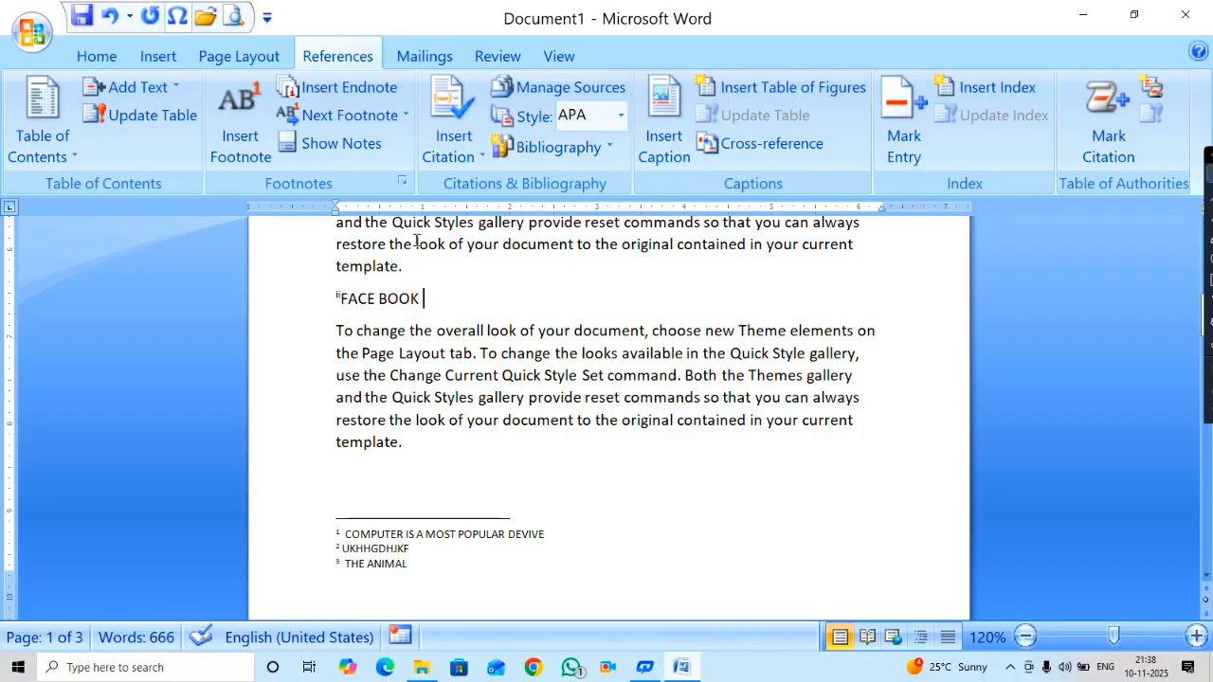
click(405, 115)
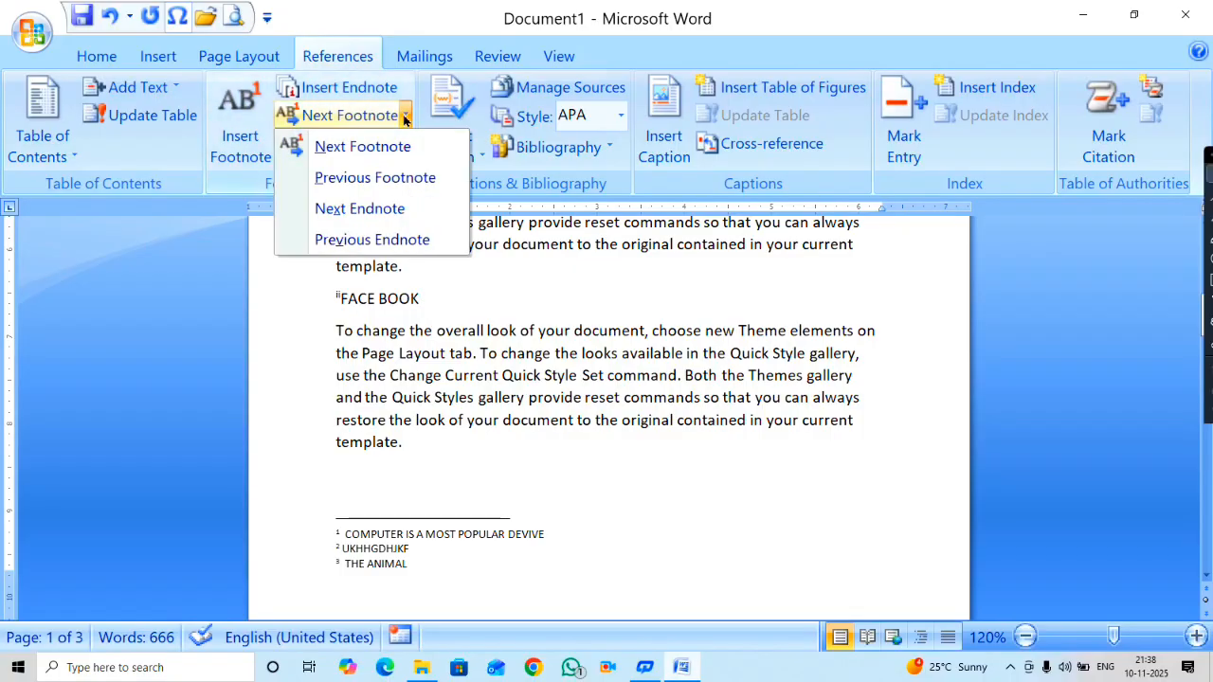
click(372, 240)
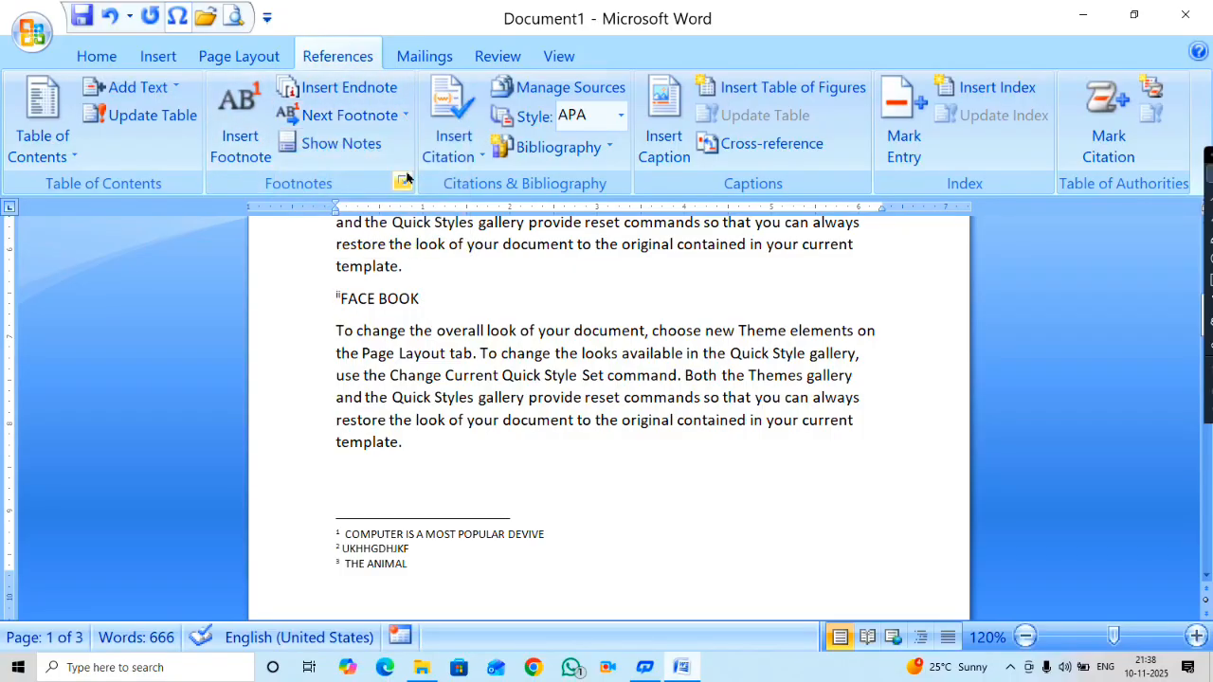
click(404, 115)
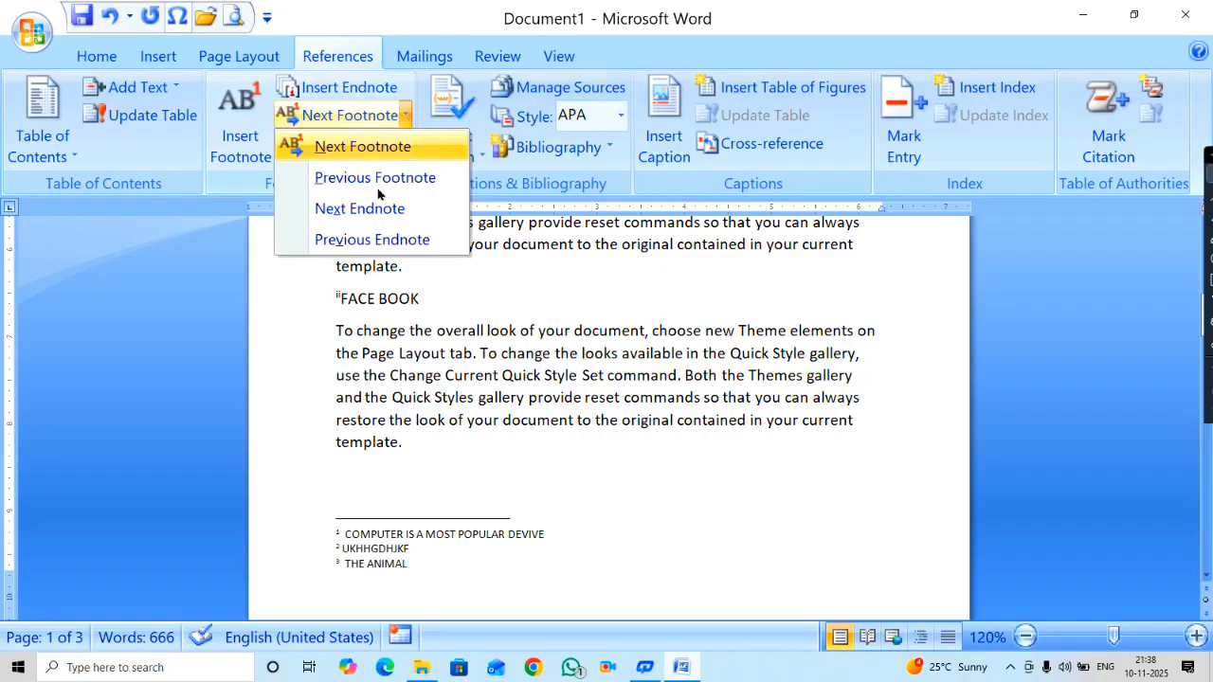
click(355, 242)
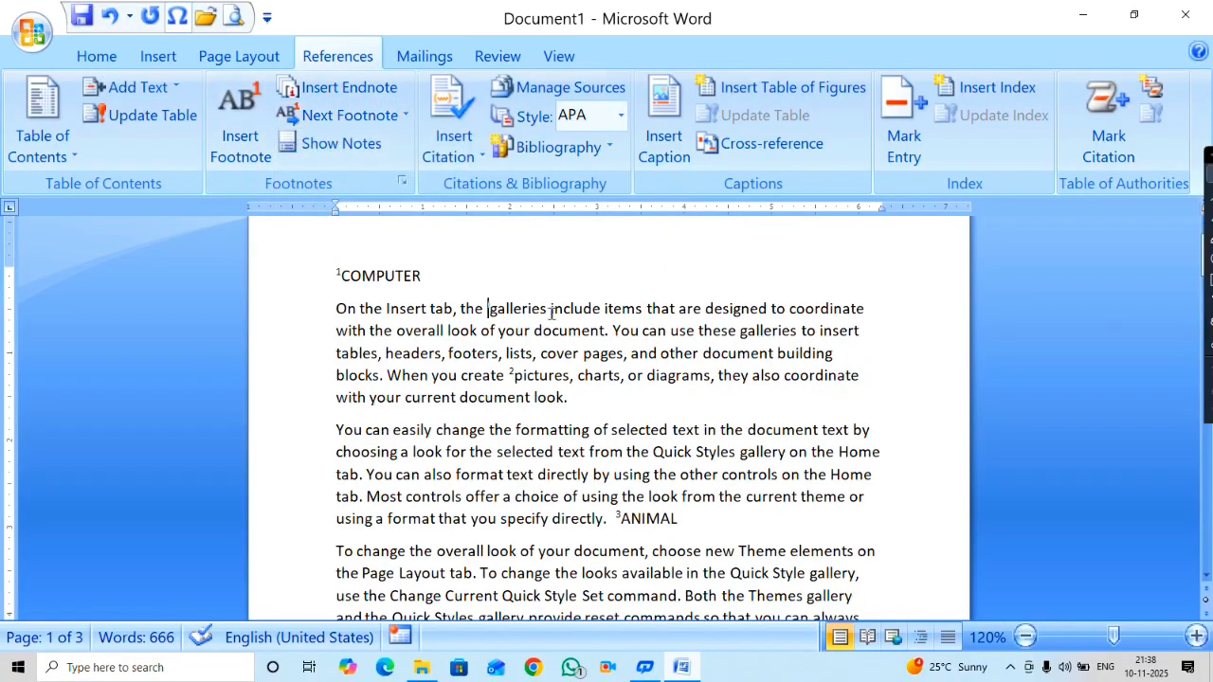
drag(548, 309, 461, 309)
Use Show Notes to jump to the endnote area.
click(495, 310)
mouse_move(495, 311)
click(336, 143)
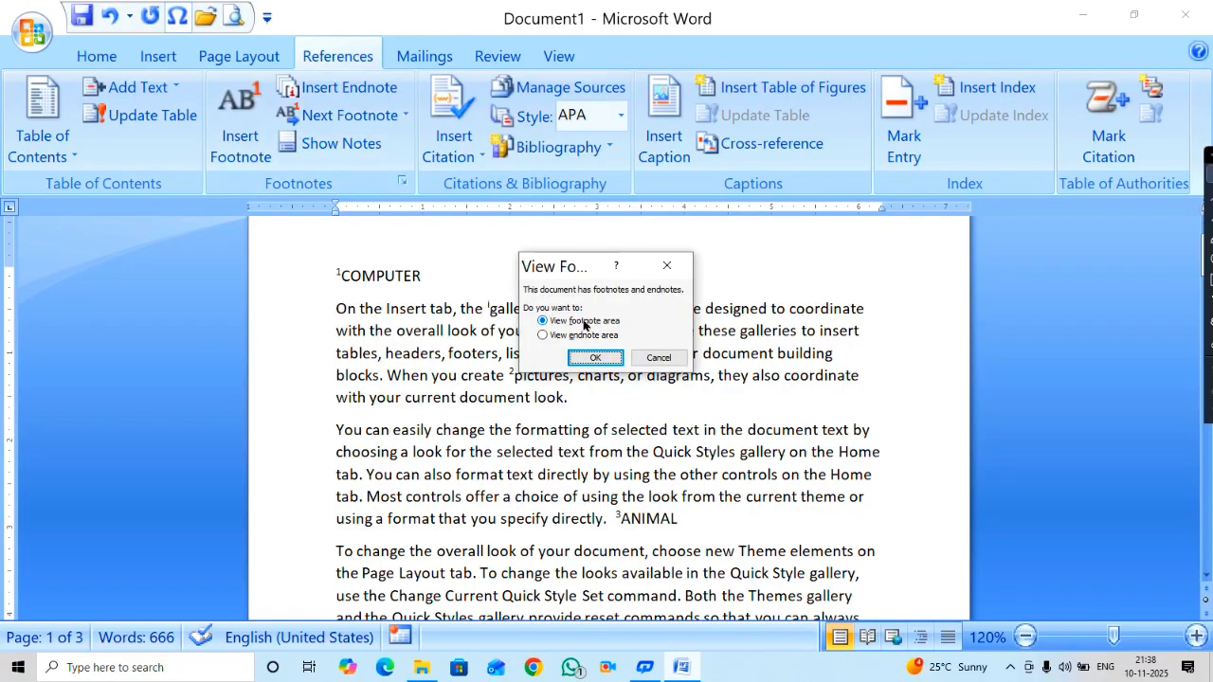
click(564, 335)
click(558, 322)
click(553, 335)
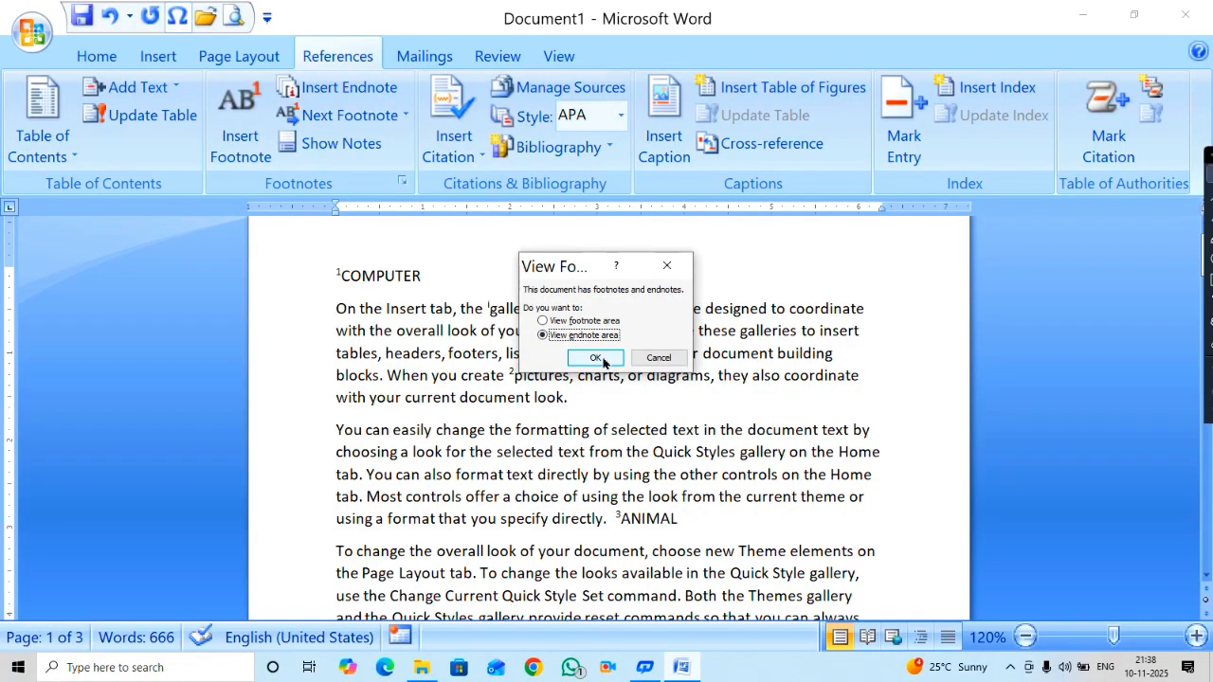
click(597, 358)
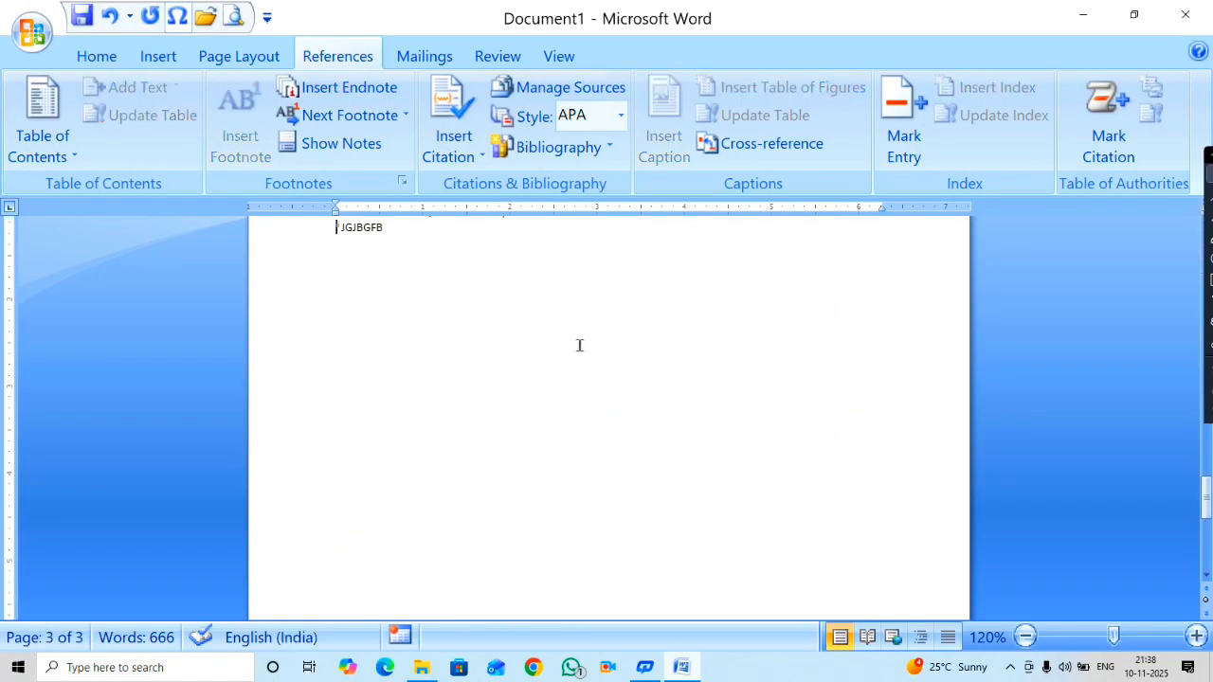
drag(1205, 497, 1205, 478)
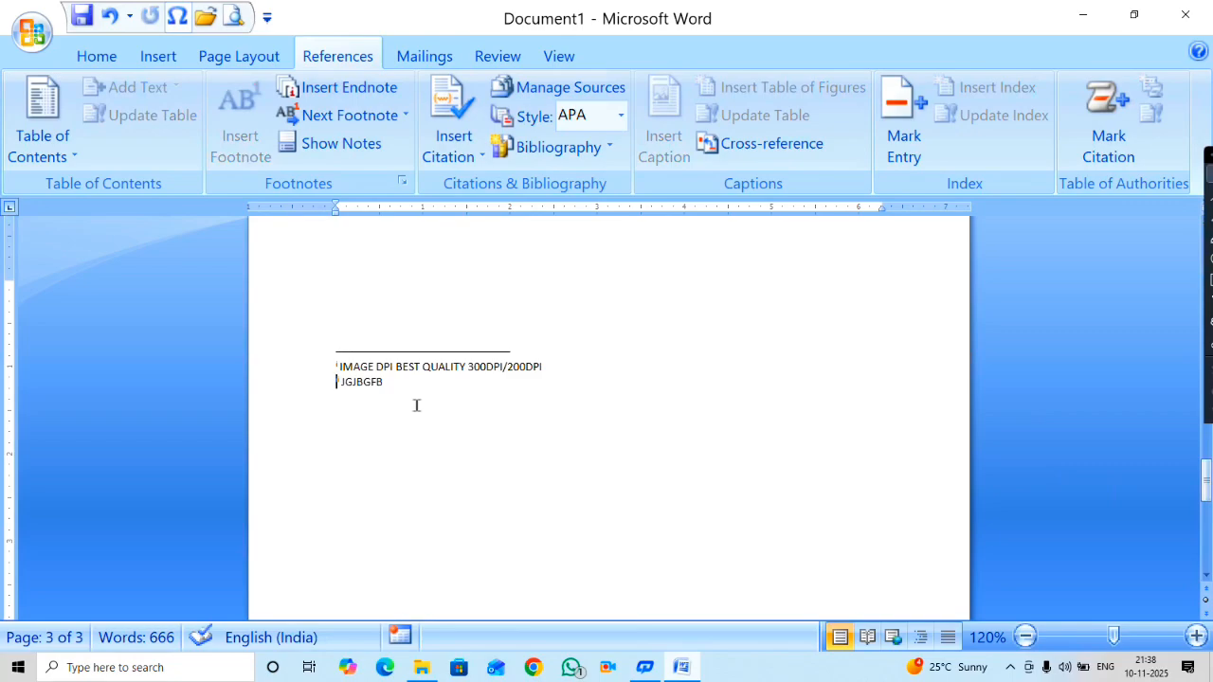
Switch to the footnote area, then scroll back to the COMPUTER heading on page 1.
click(347, 147)
click(349, 148)
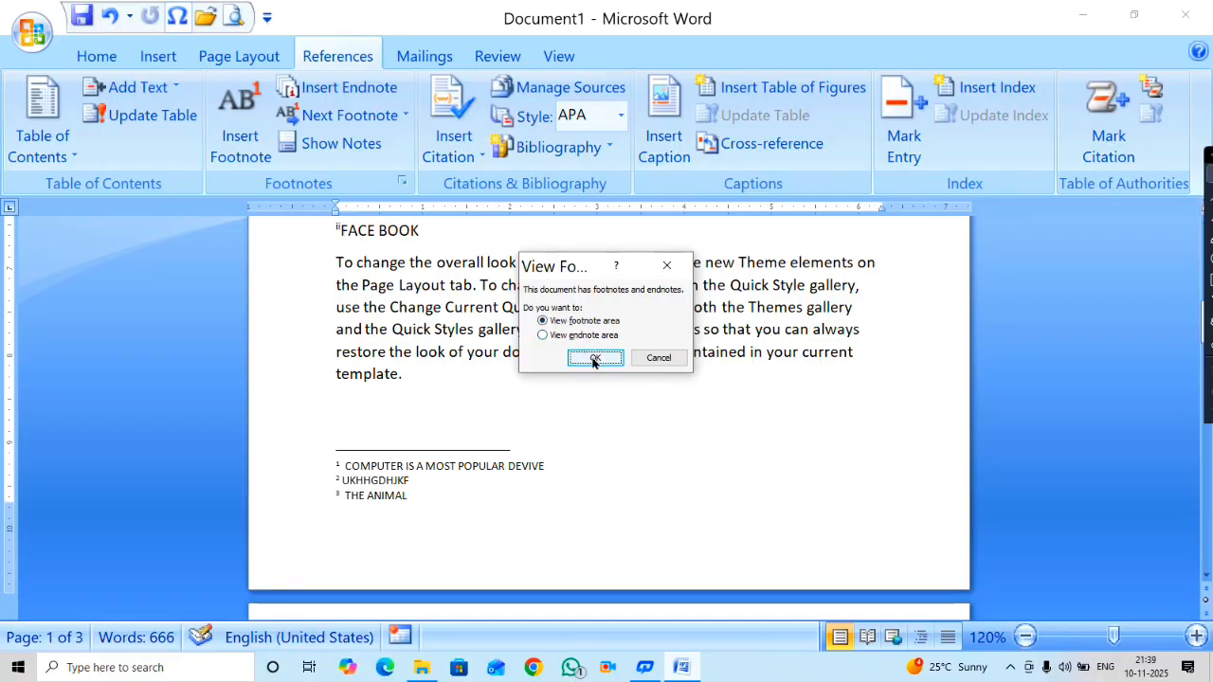
click(595, 356)
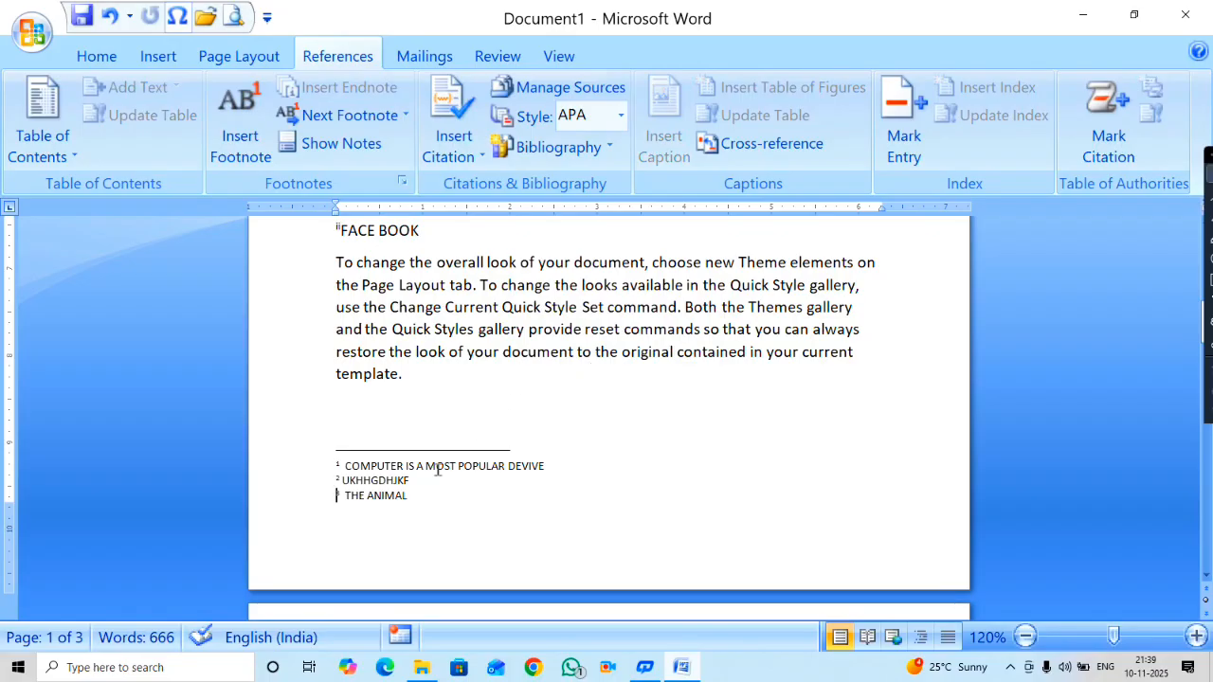
click(535, 266)
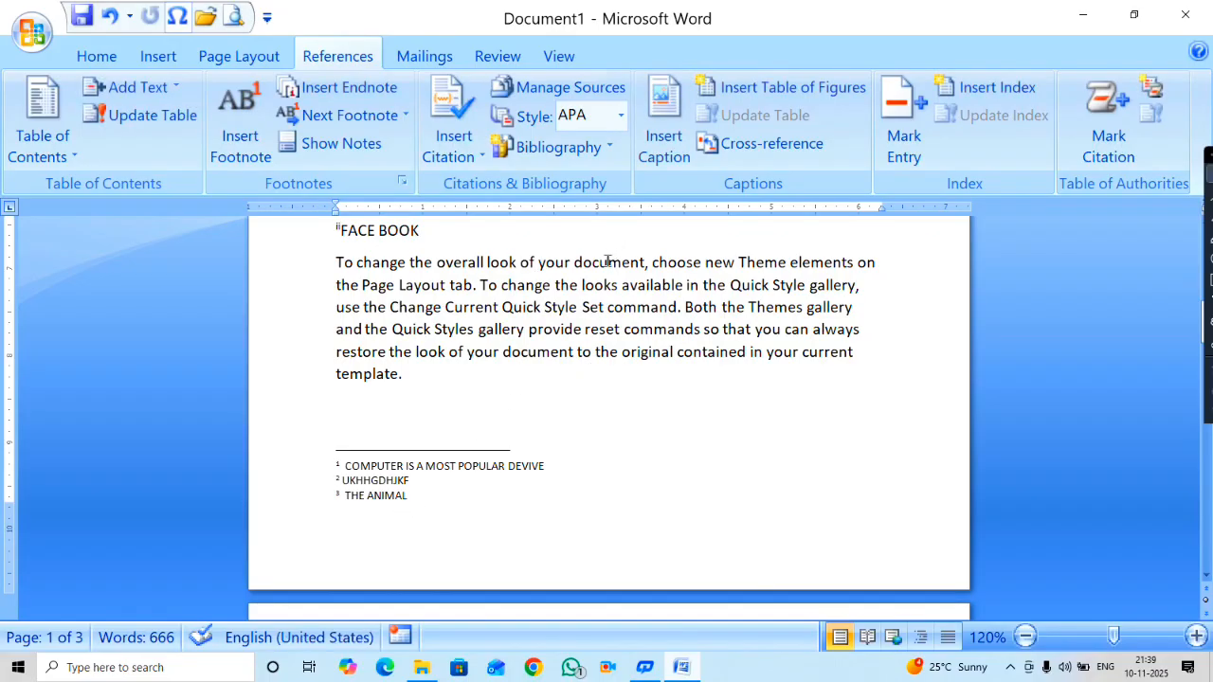
scroll(534, 267, up, 5)
click(352, 152)
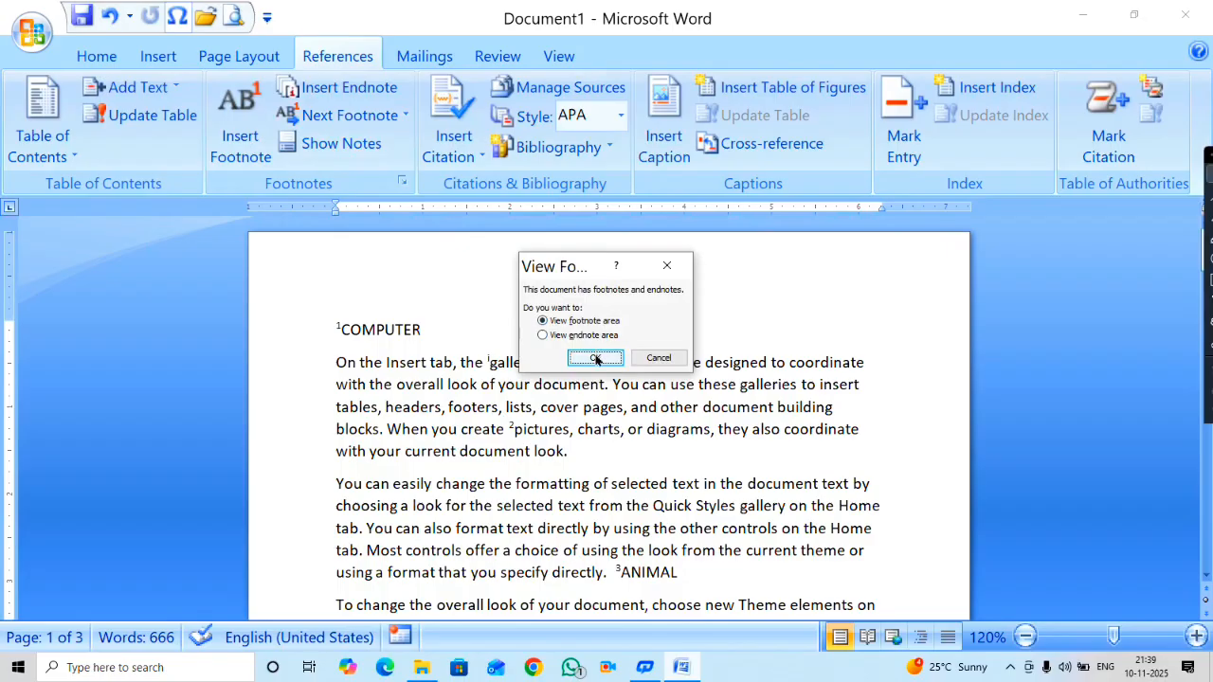
click(596, 356)
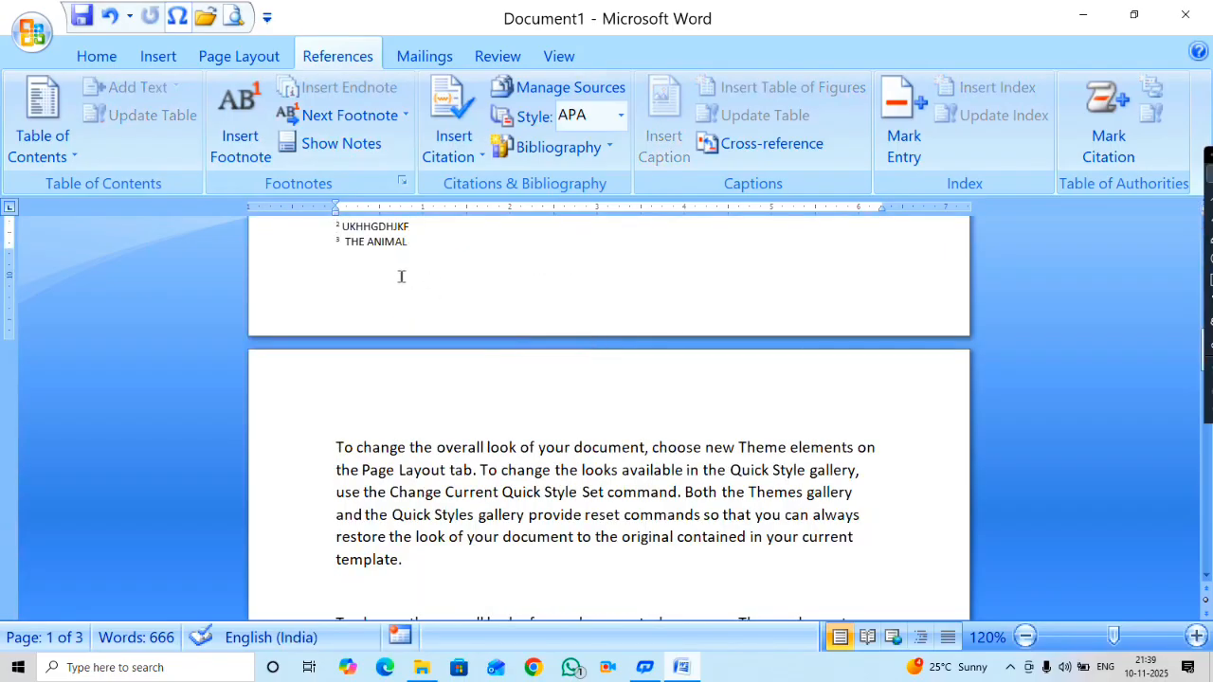
scroll(398, 274, up, 5)
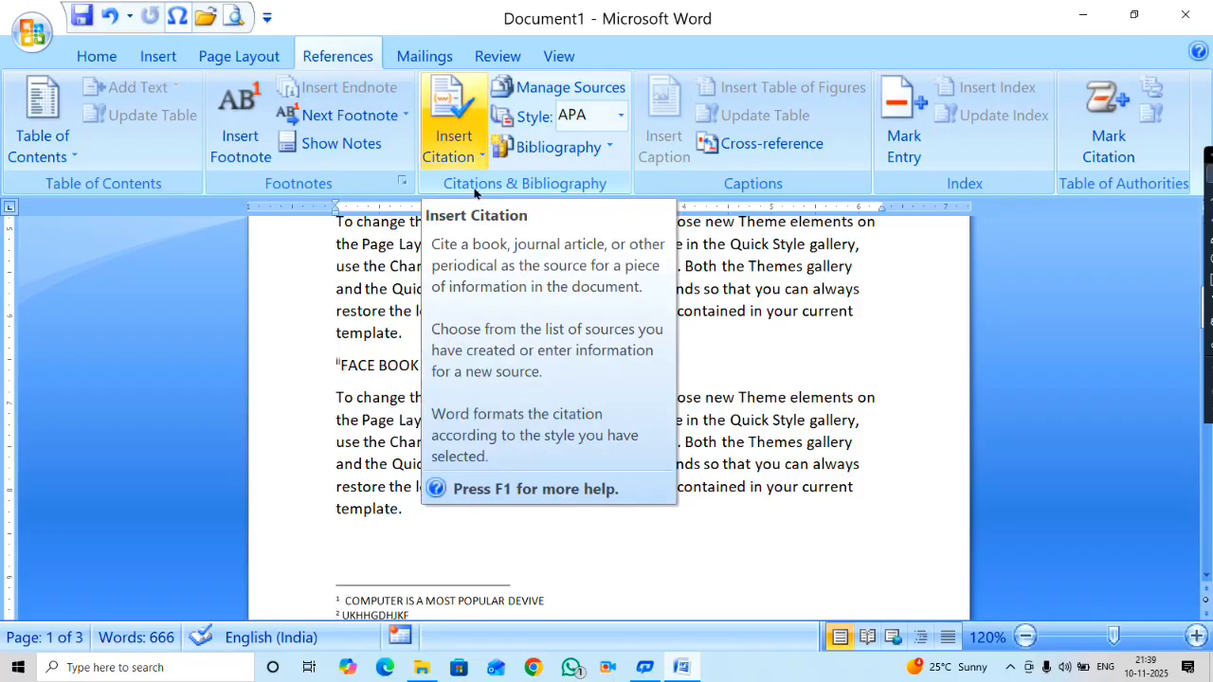
scroll(447, 385, up, 10)
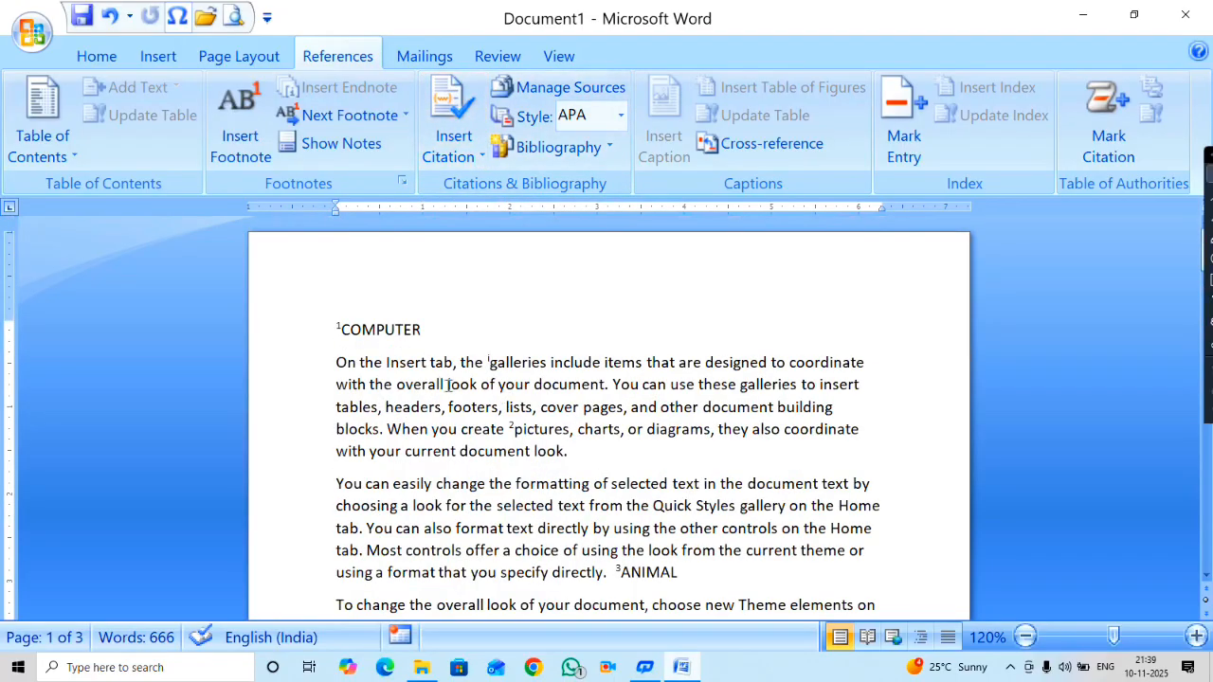
Add a blank line above the COMPUTER heading and place the cursor on it.
click(333, 329)
key(Return)
key(Return)
key(Return)
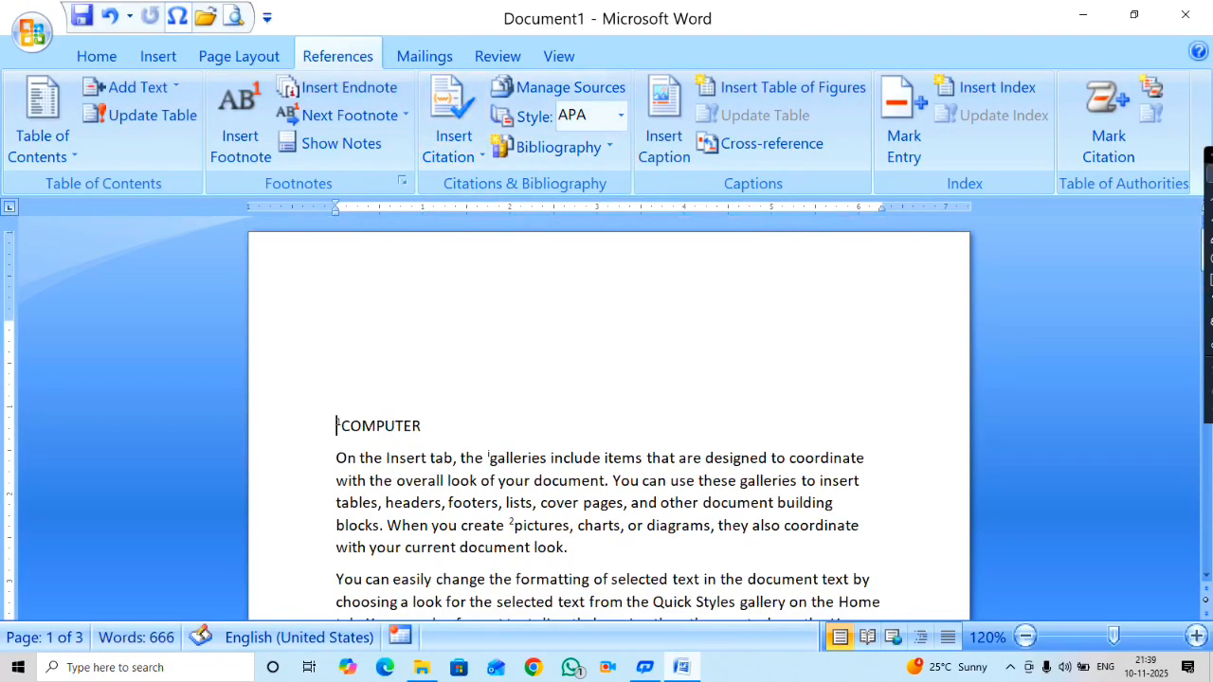
key(Up)
key(Up)
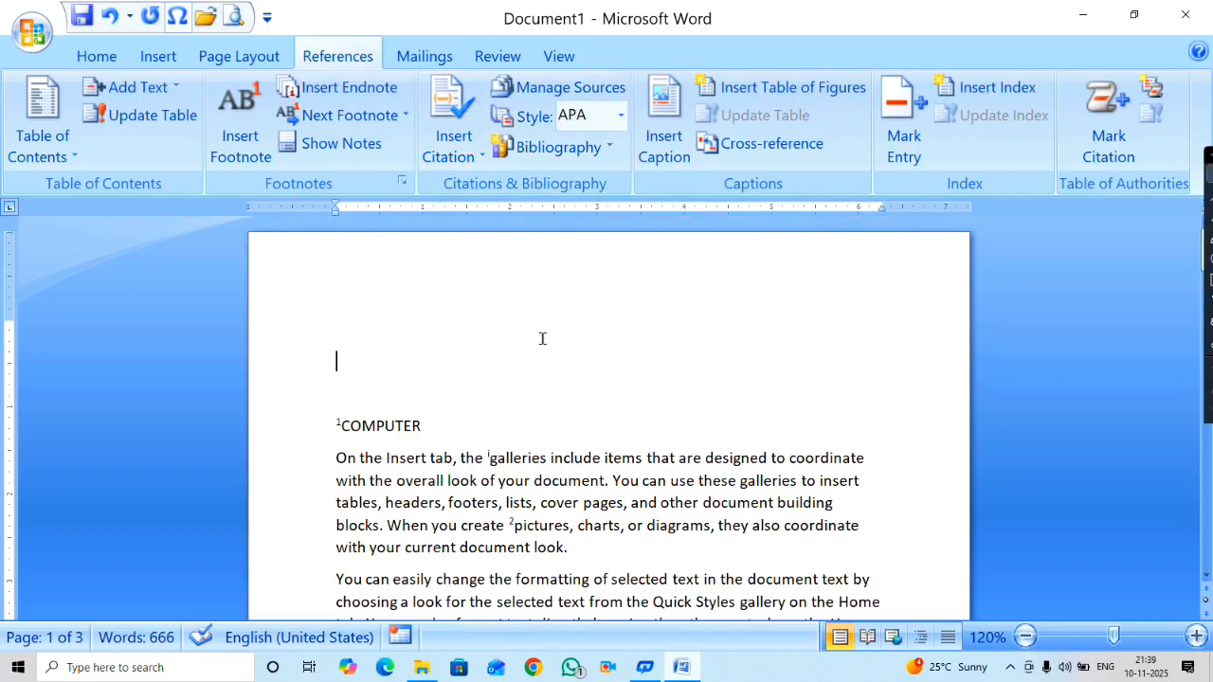
Start a new citation source, trying Book Section and Report before settling on Book.
click(482, 154)
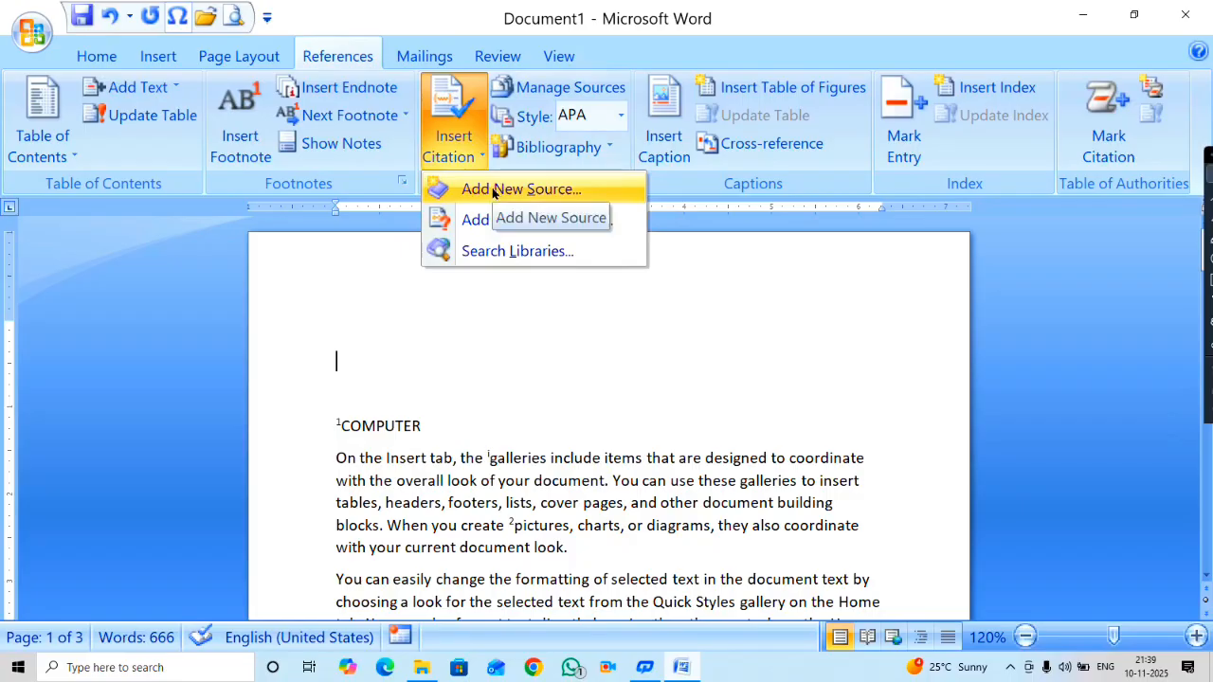
click(494, 191)
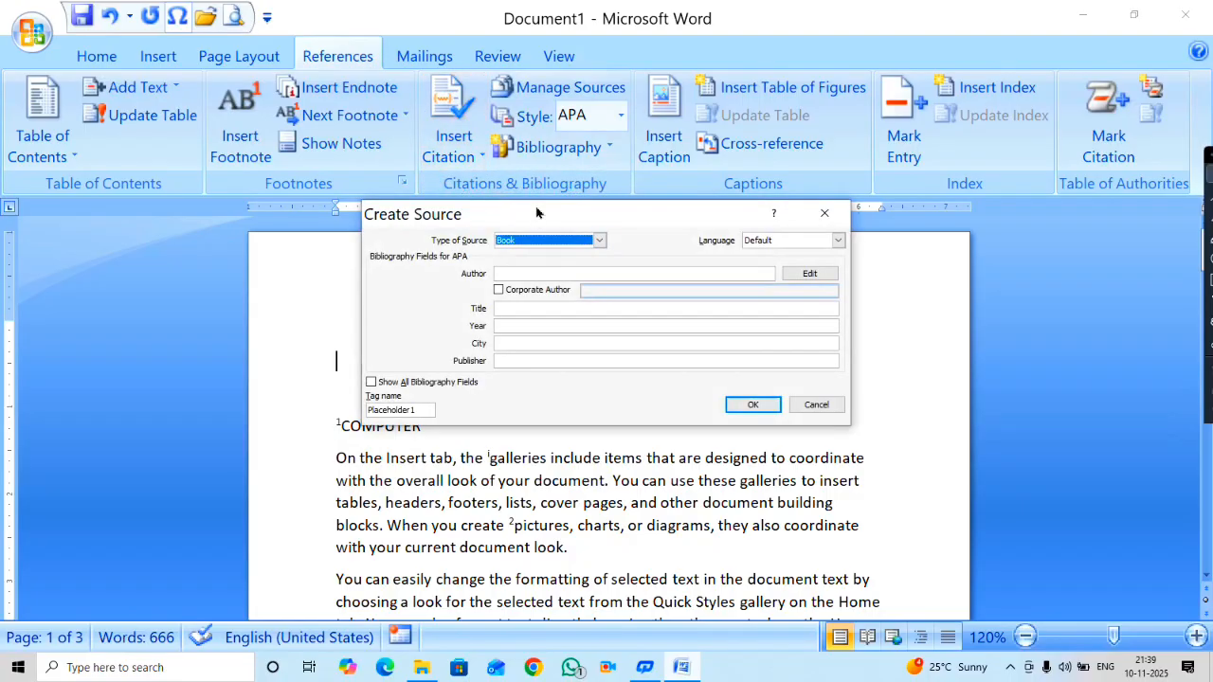
drag(537, 213, 529, 61)
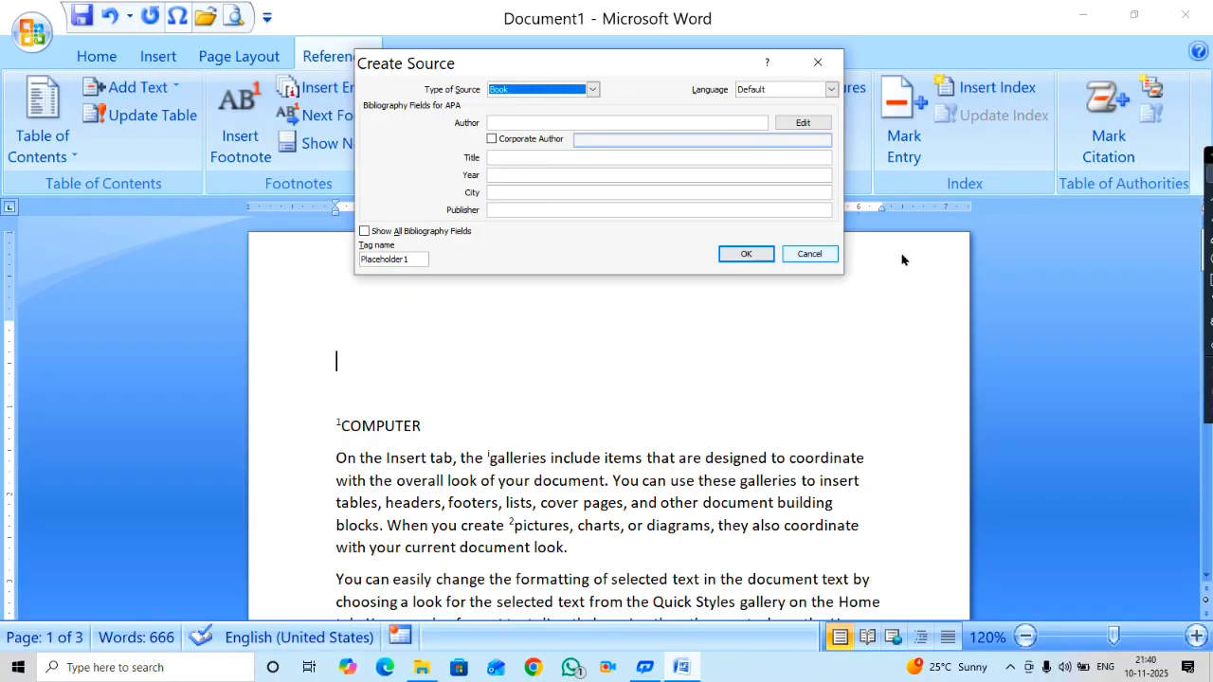
click(592, 89)
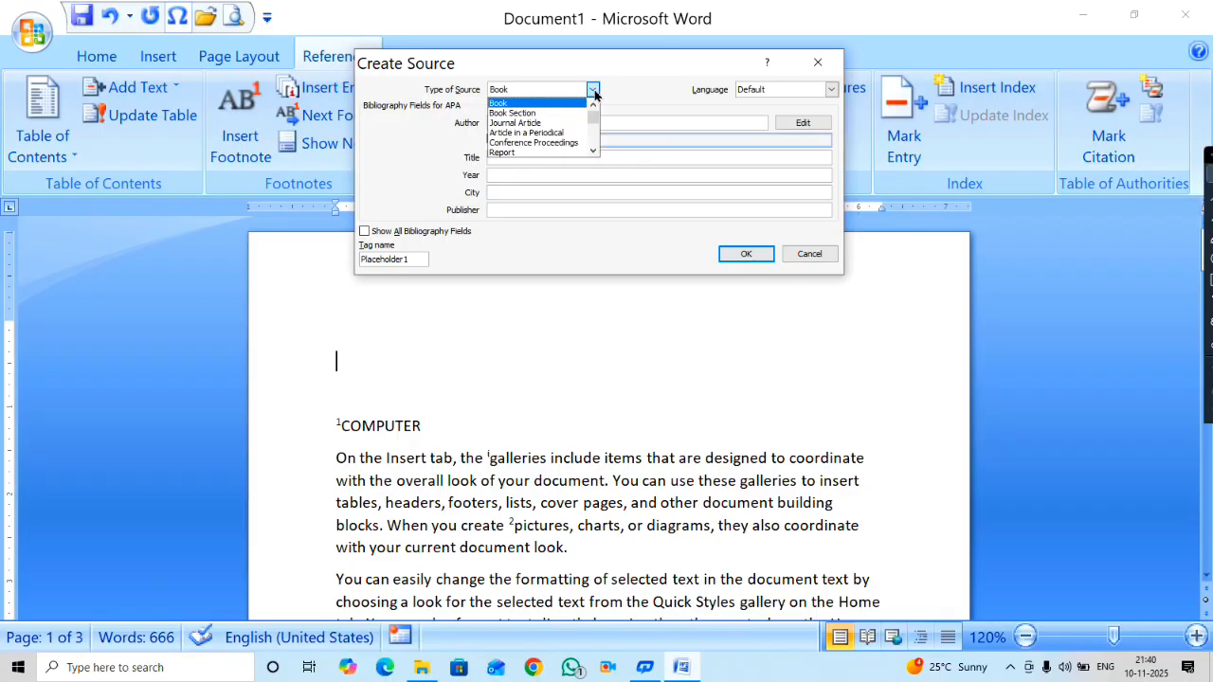
click(513, 116)
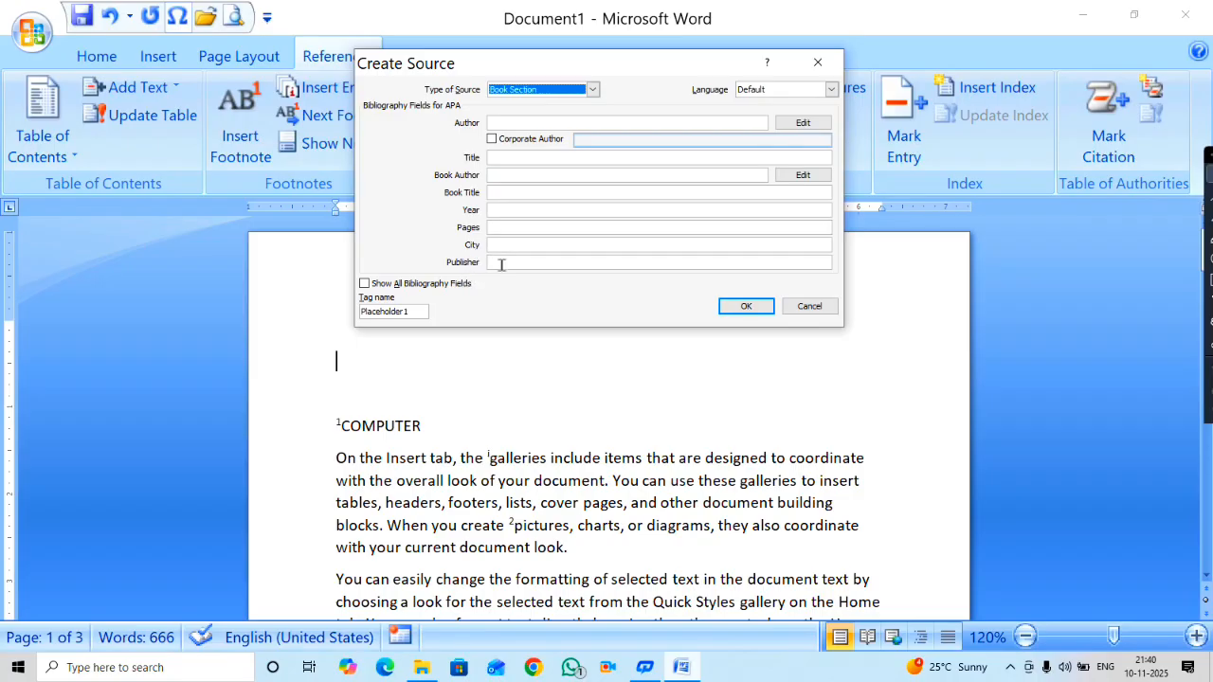
click(592, 89)
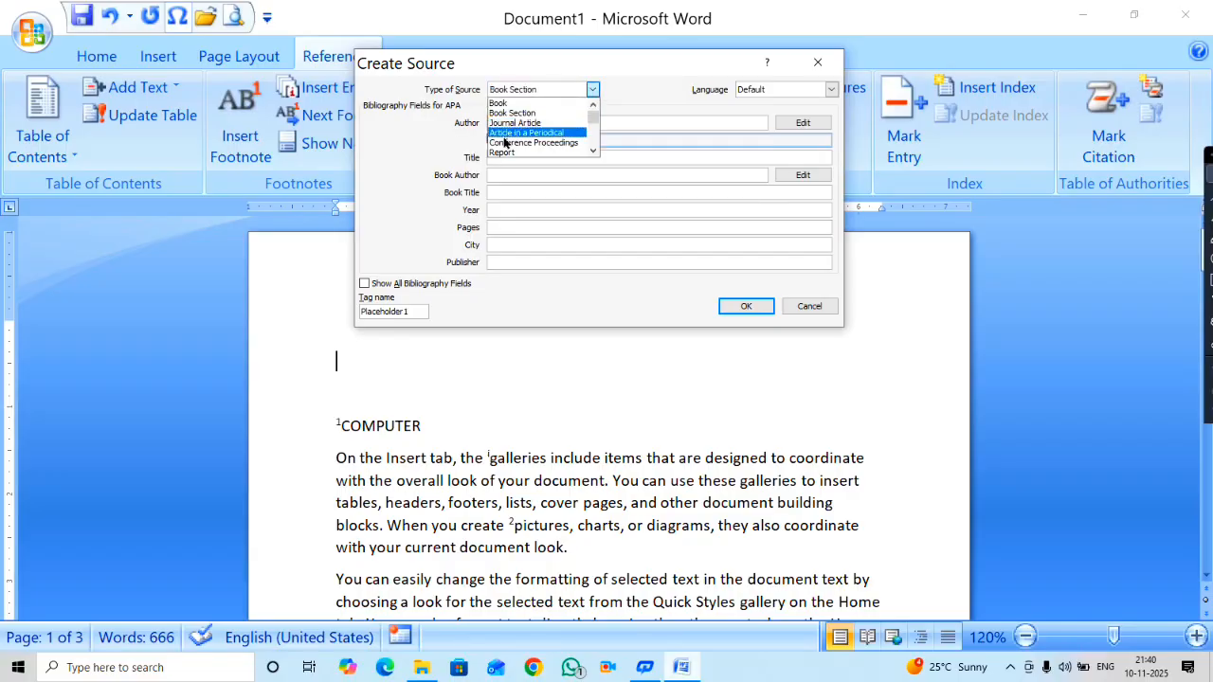
click(506, 153)
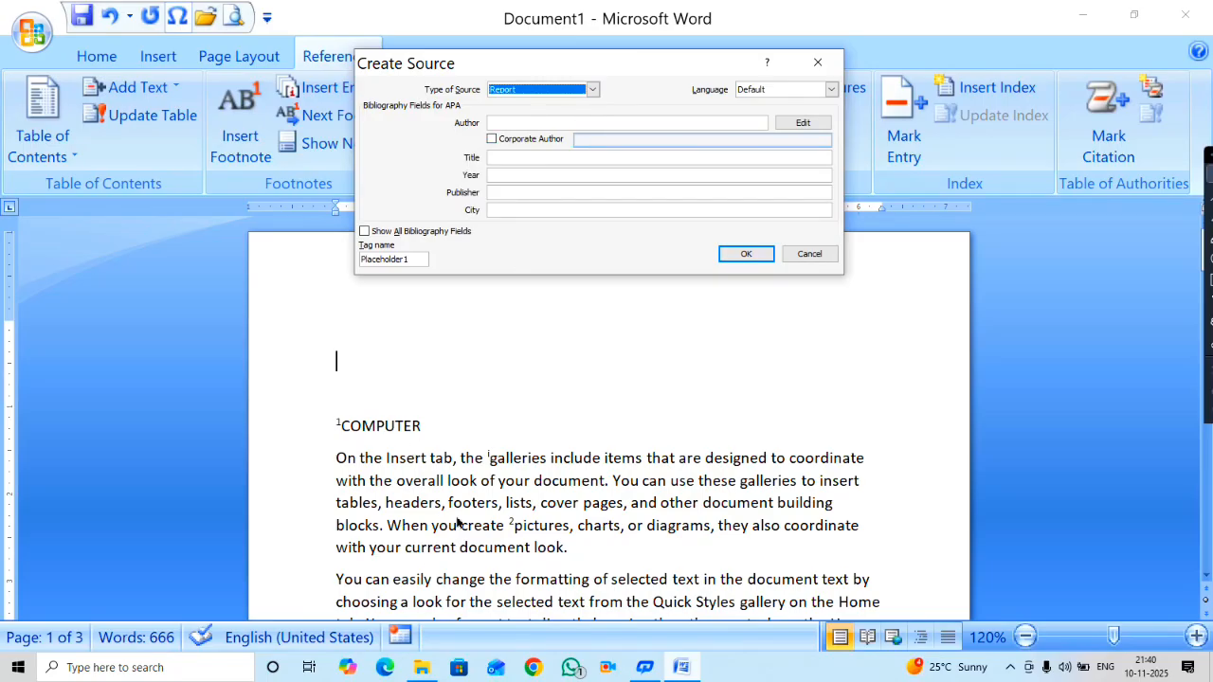
click(593, 89)
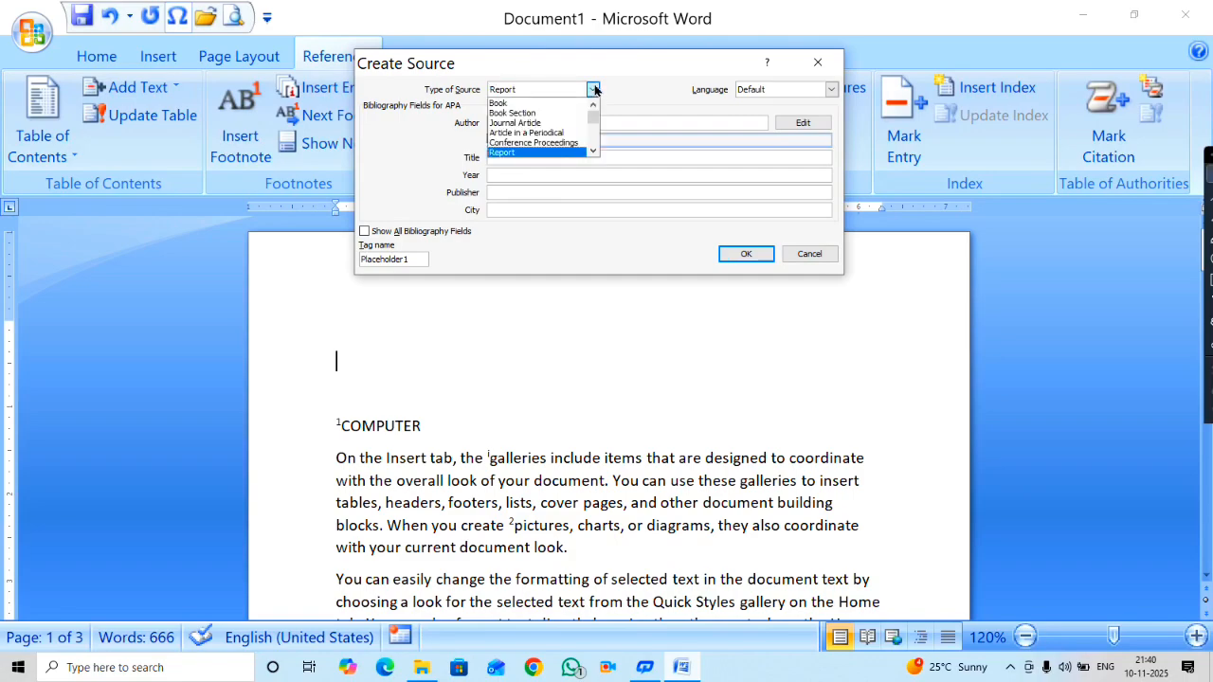
click(497, 103)
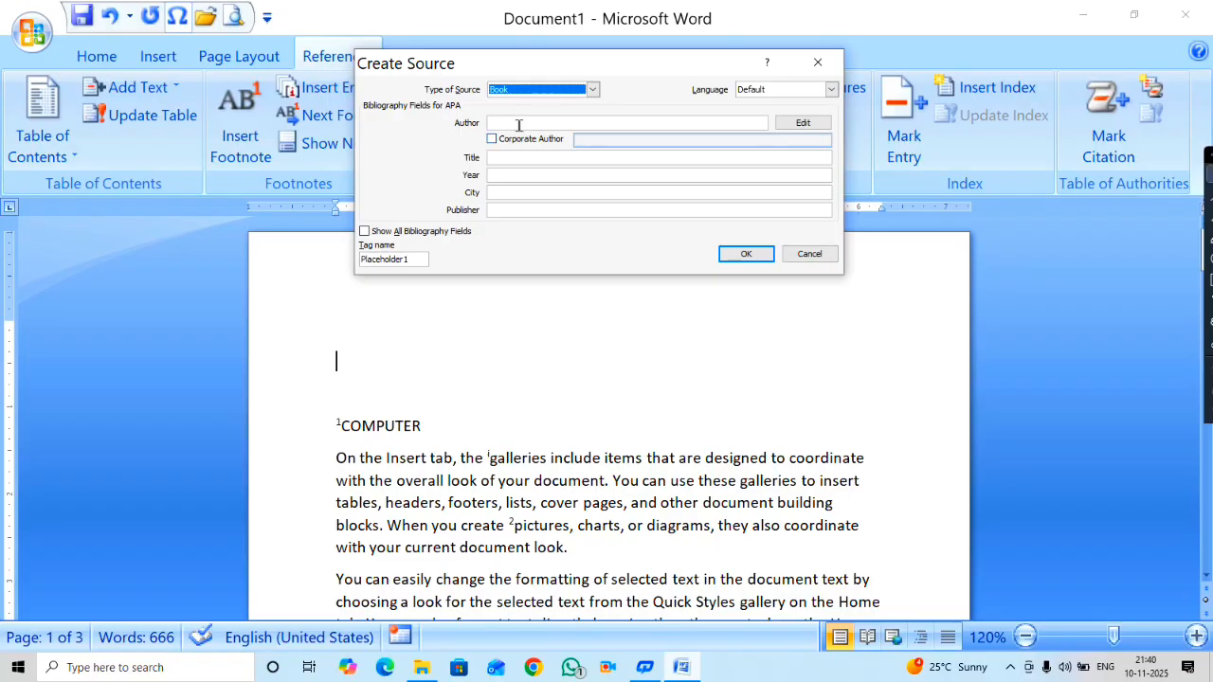
Enter the author's name and the title FUNDAMENTAL OF COMUTER in the new book source.
click(518, 124)
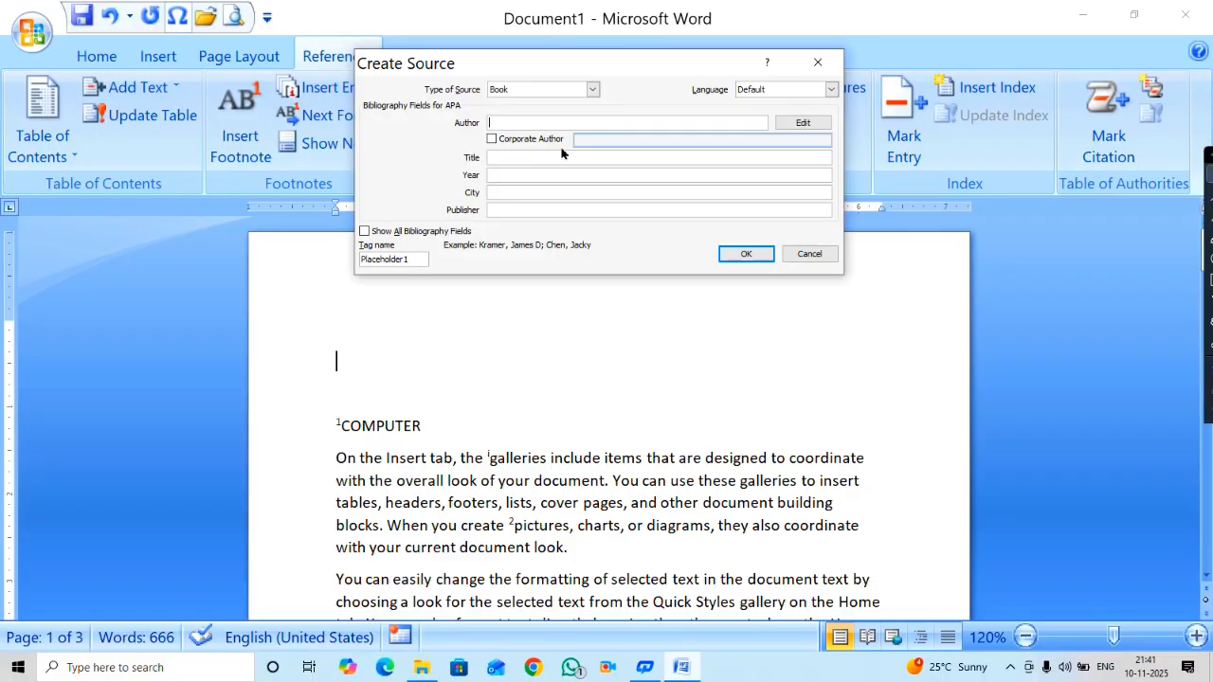
text(RAHEEM)
click(502, 159)
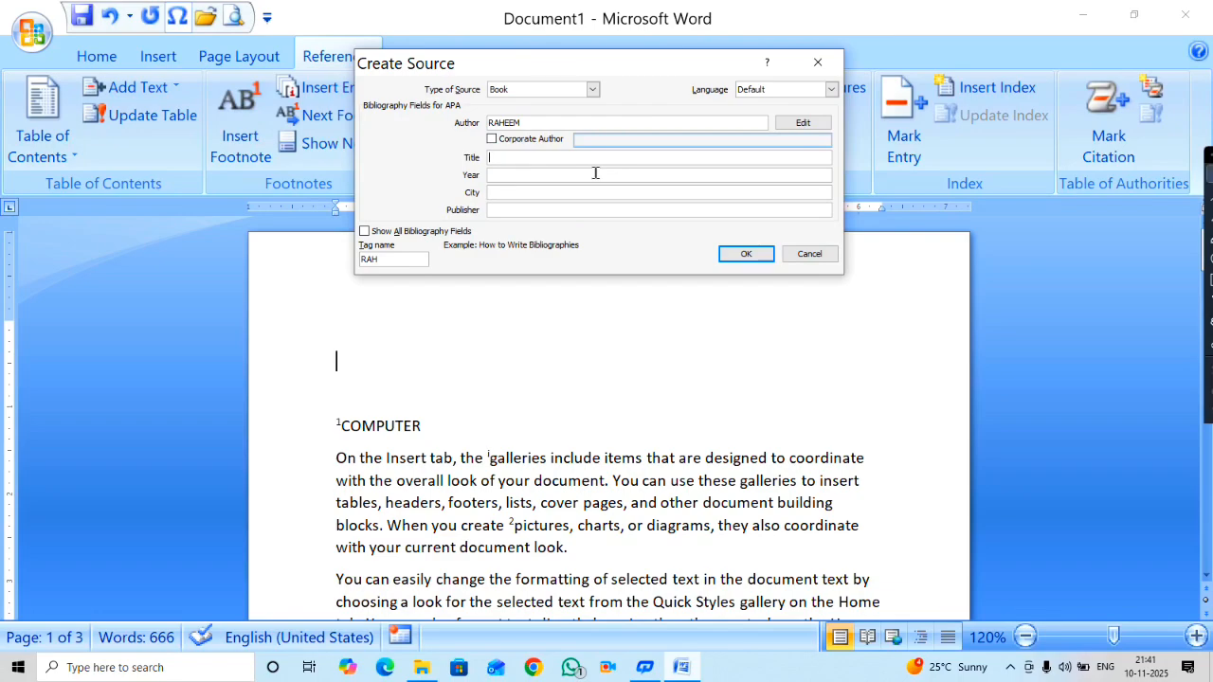
text(FUNDAMENTAL OF COMUTER)
click(517, 175)
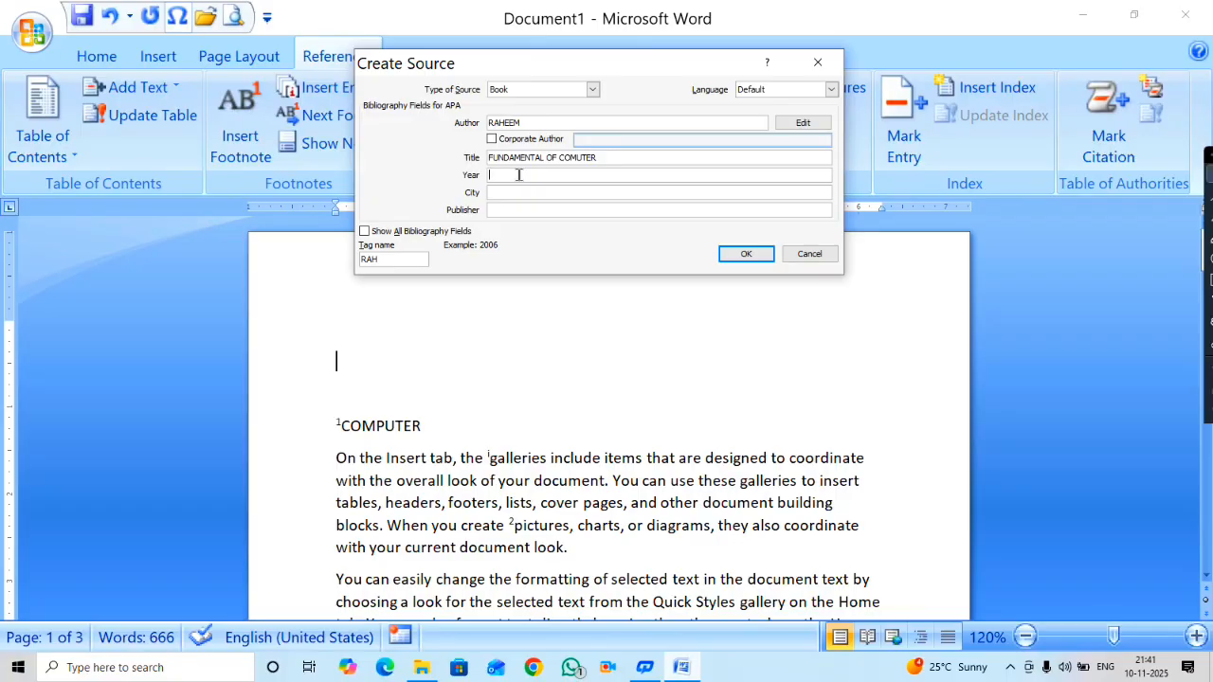
Fill in year 2025-2026, city DELHI and publisher SHYAM BOOK DIPO for the book source.
text(2025-2026)
click(535, 192)
text(E)
key(BackSpace)
text(DELHI)
click(493, 209)
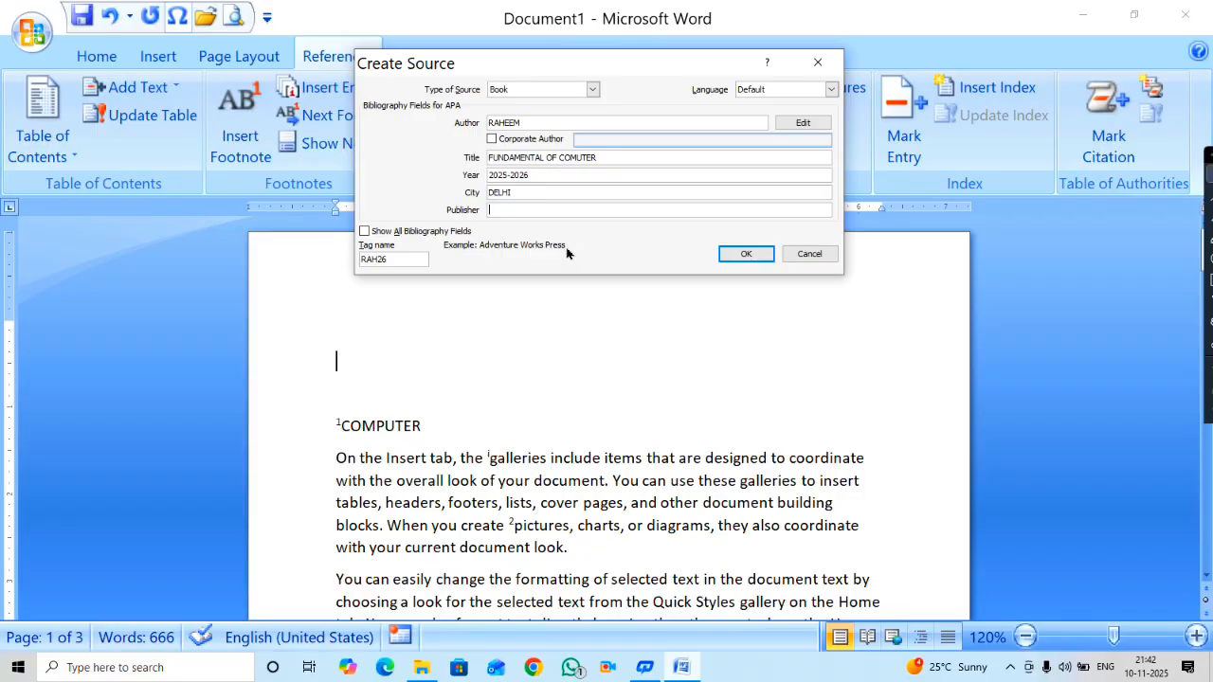
text(SHYAM BOOK DIPO)
Save the new source, insert its citation, and inspect the citation's options.
click(736, 254)
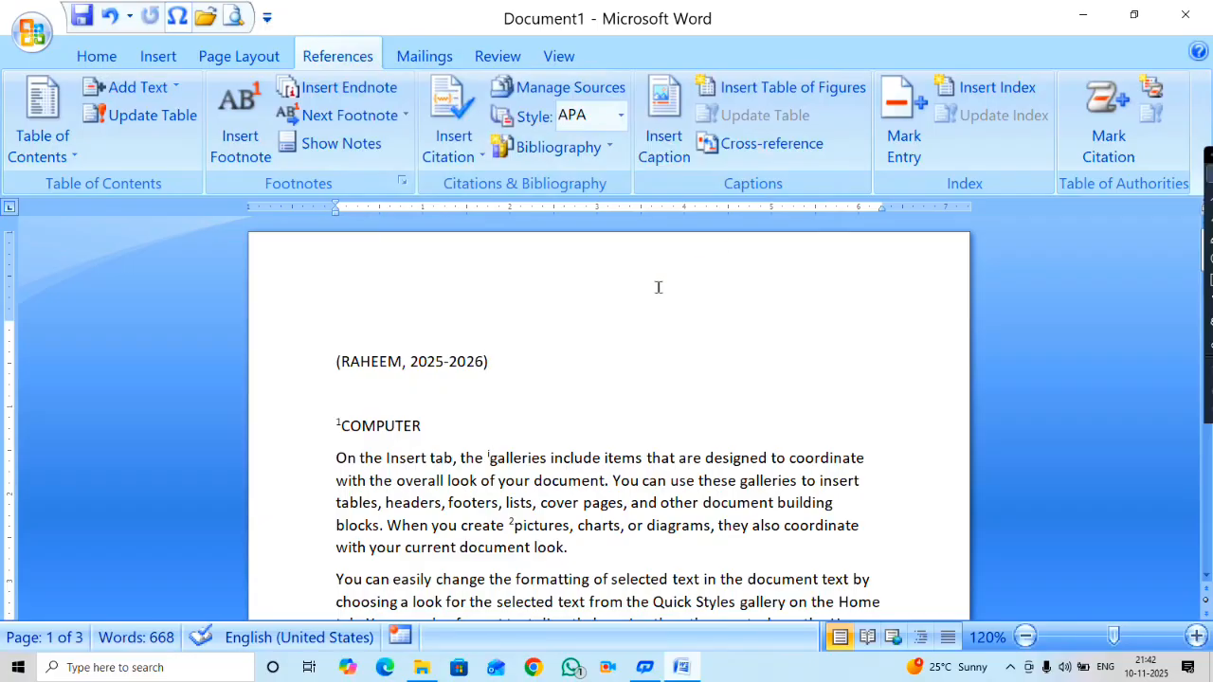
click(339, 370)
click(339, 371)
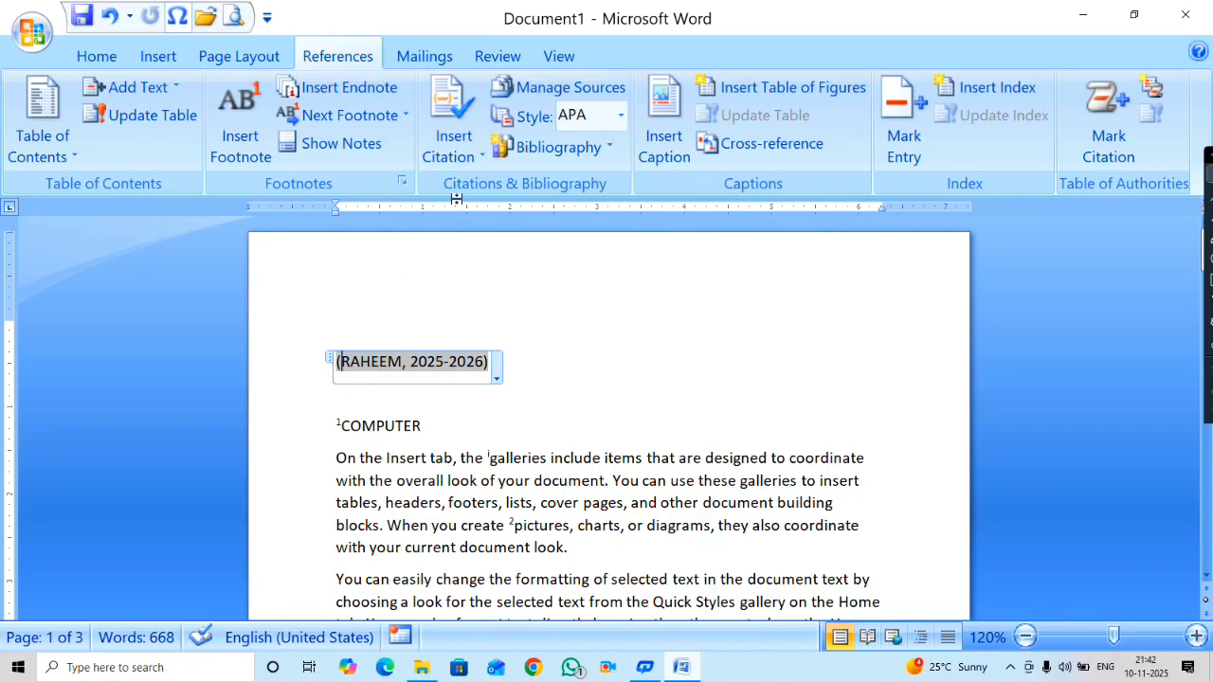
click(472, 163)
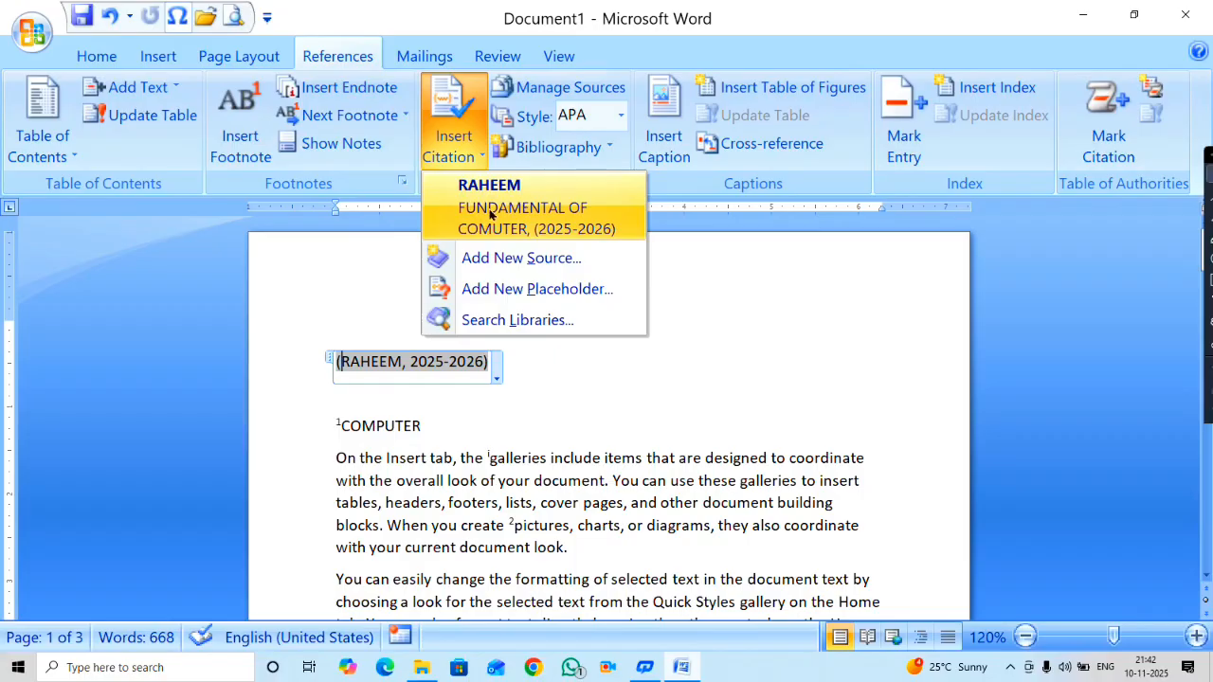
key(Escape)
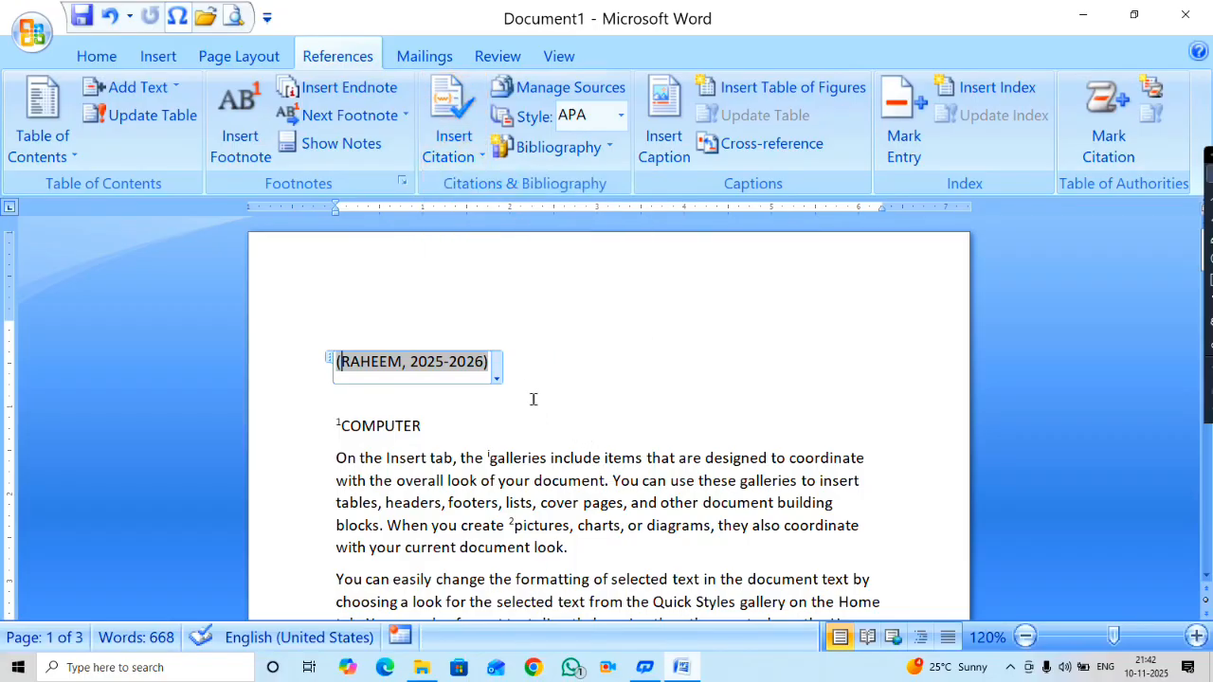
Try citation styles ISO 690, MLA, Chicago and Turabian, ending on ISO 690 First Element and Date.
click(515, 373)
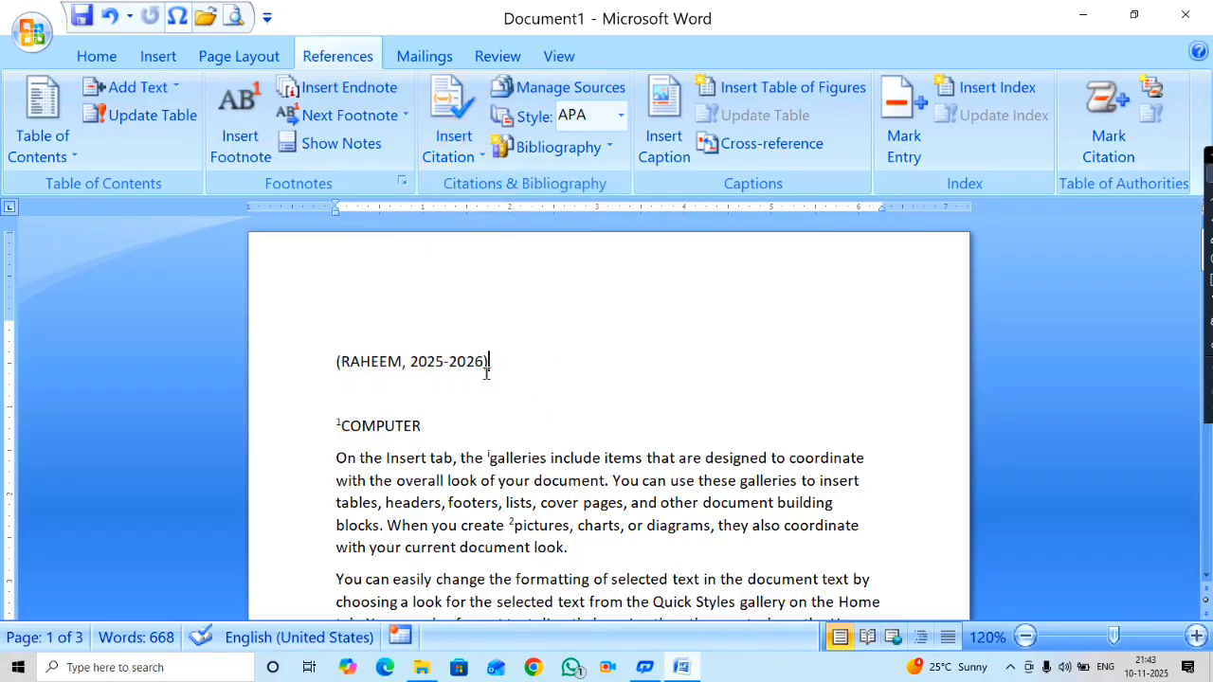
click(406, 367)
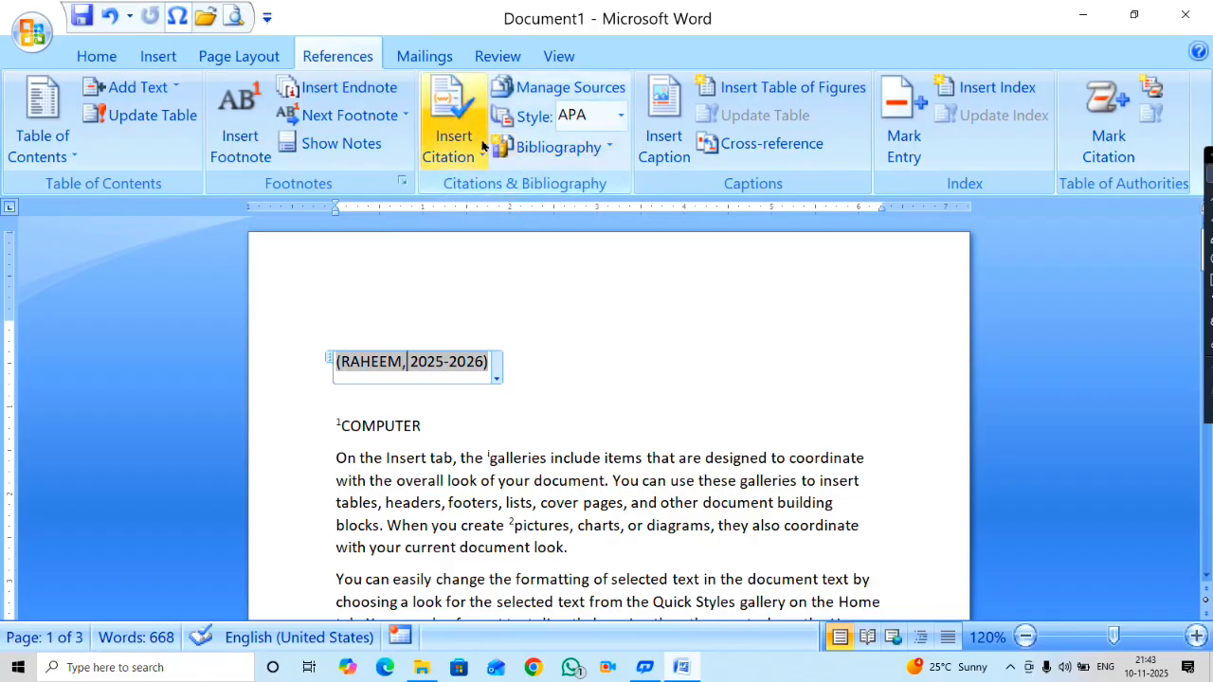
click(621, 114)
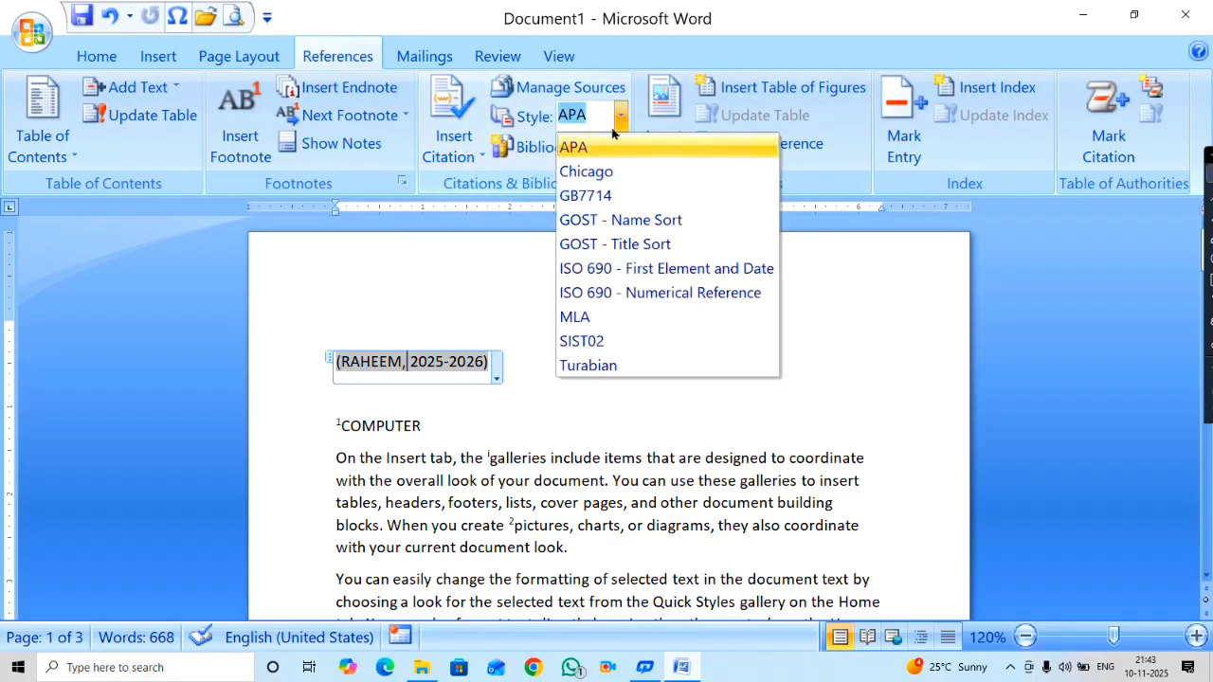
click(604, 270)
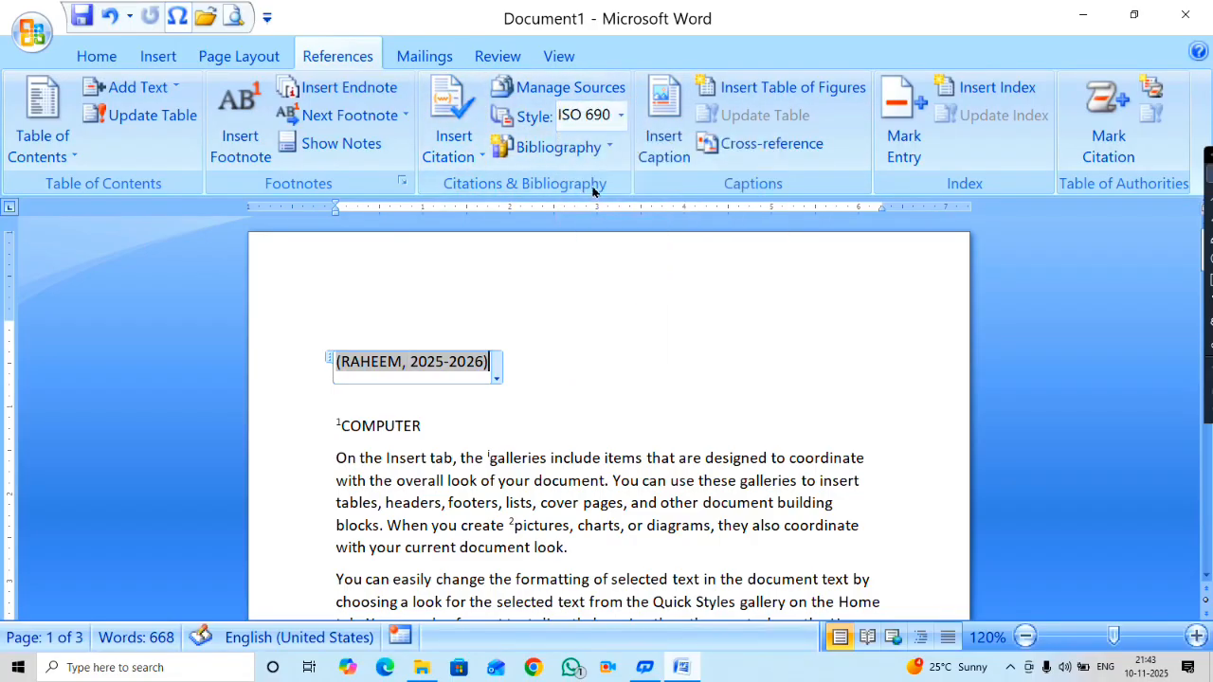
click(618, 115)
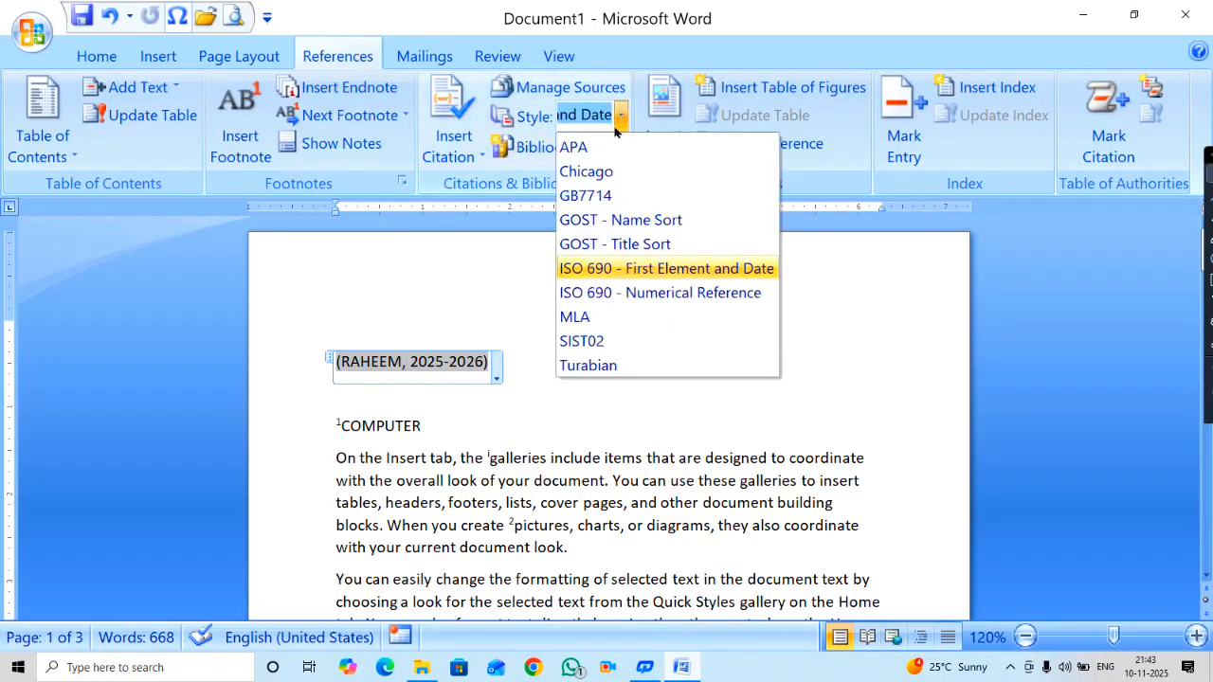
click(562, 315)
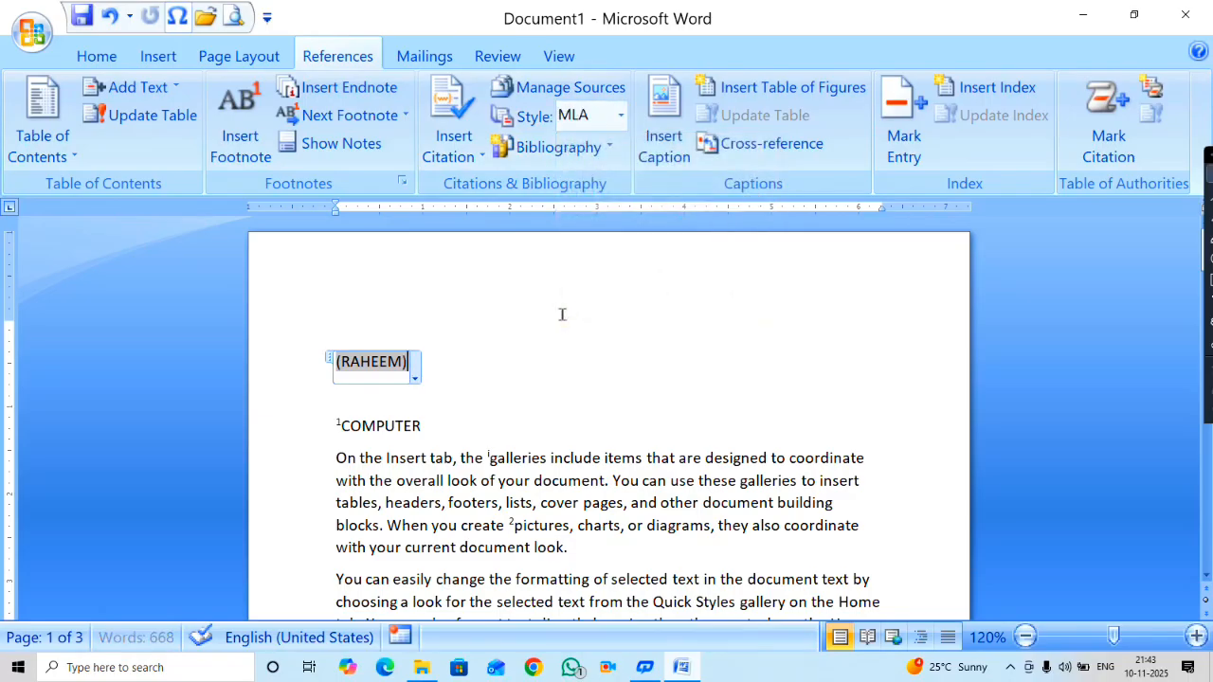
click(619, 115)
click(621, 173)
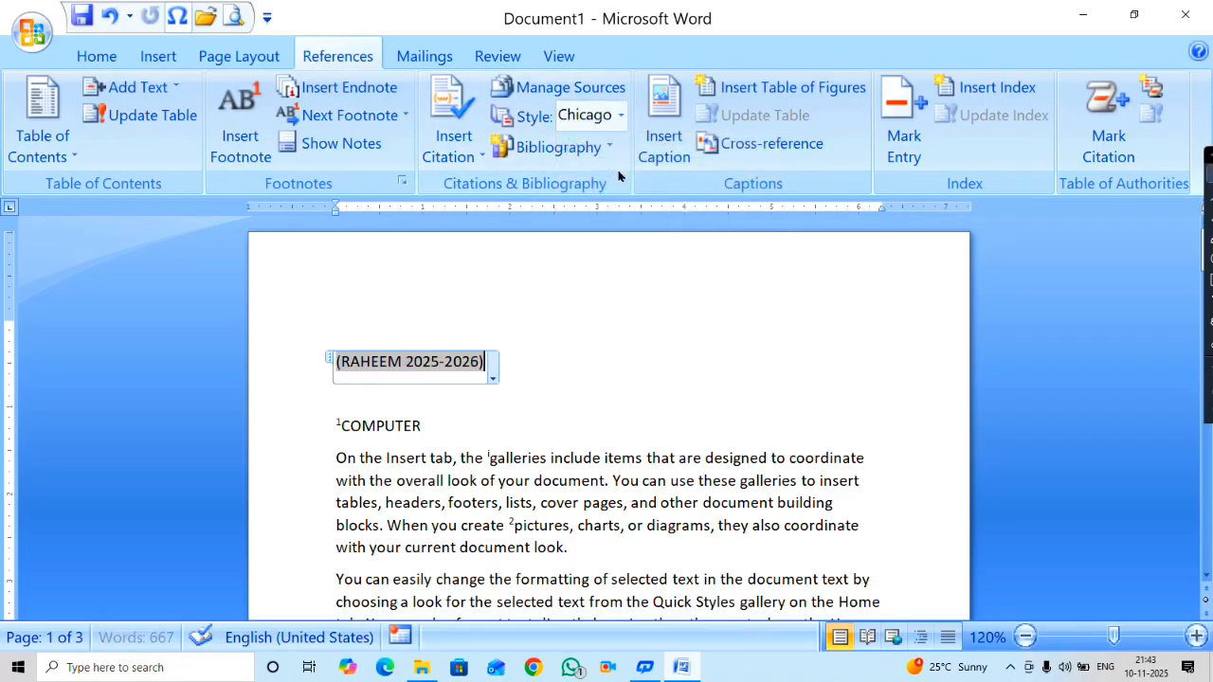
click(620, 114)
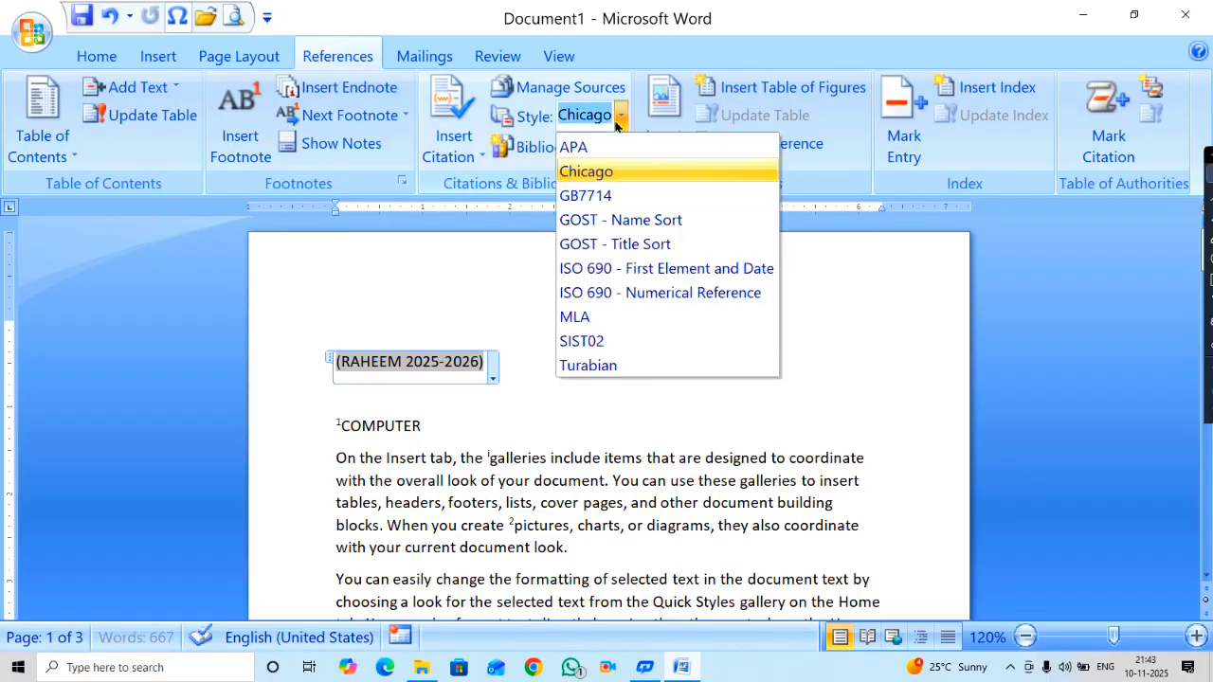
click(580, 365)
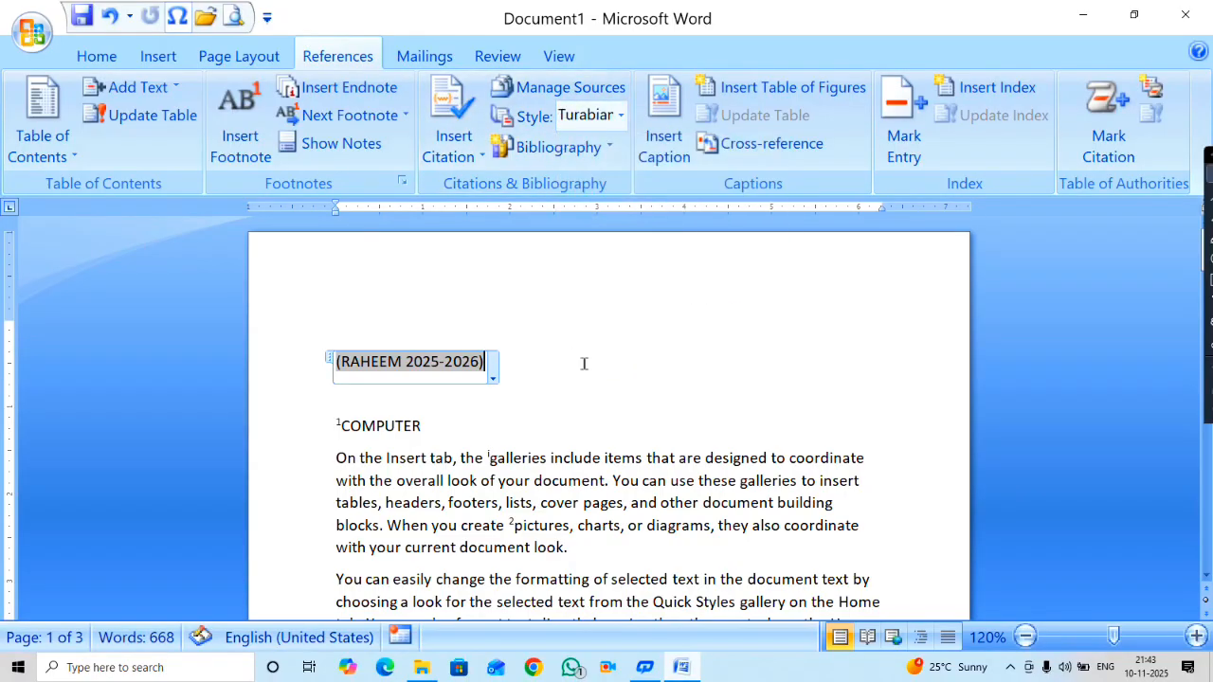
click(621, 114)
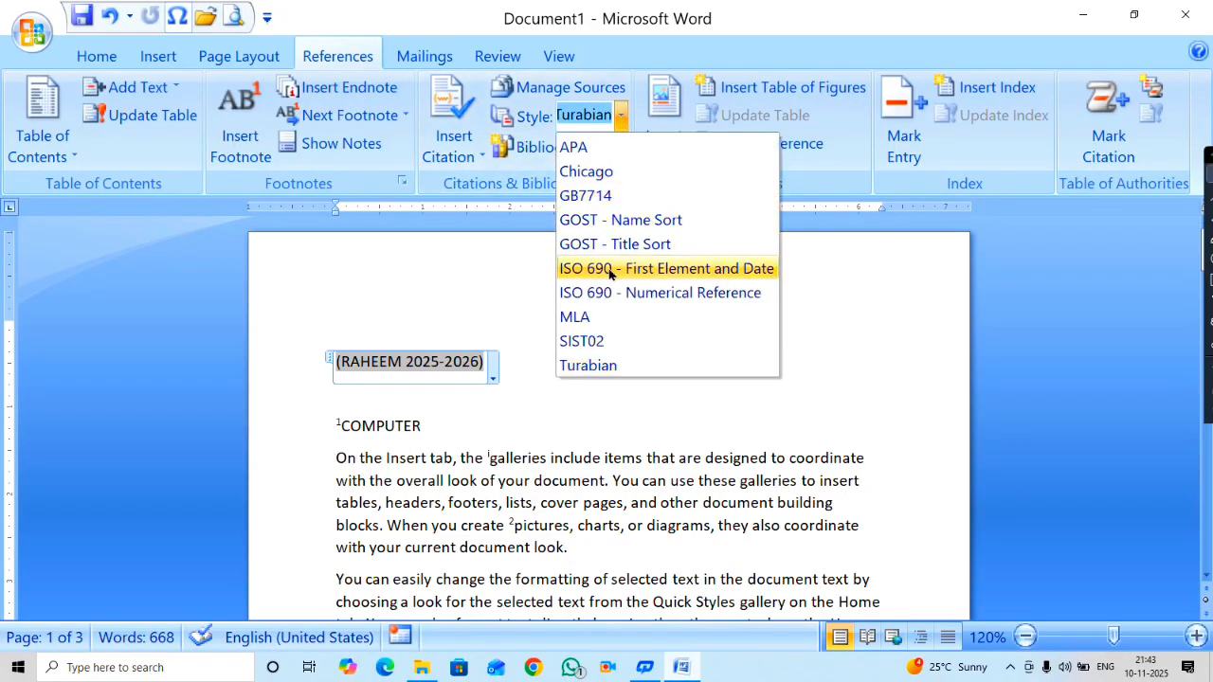
click(609, 270)
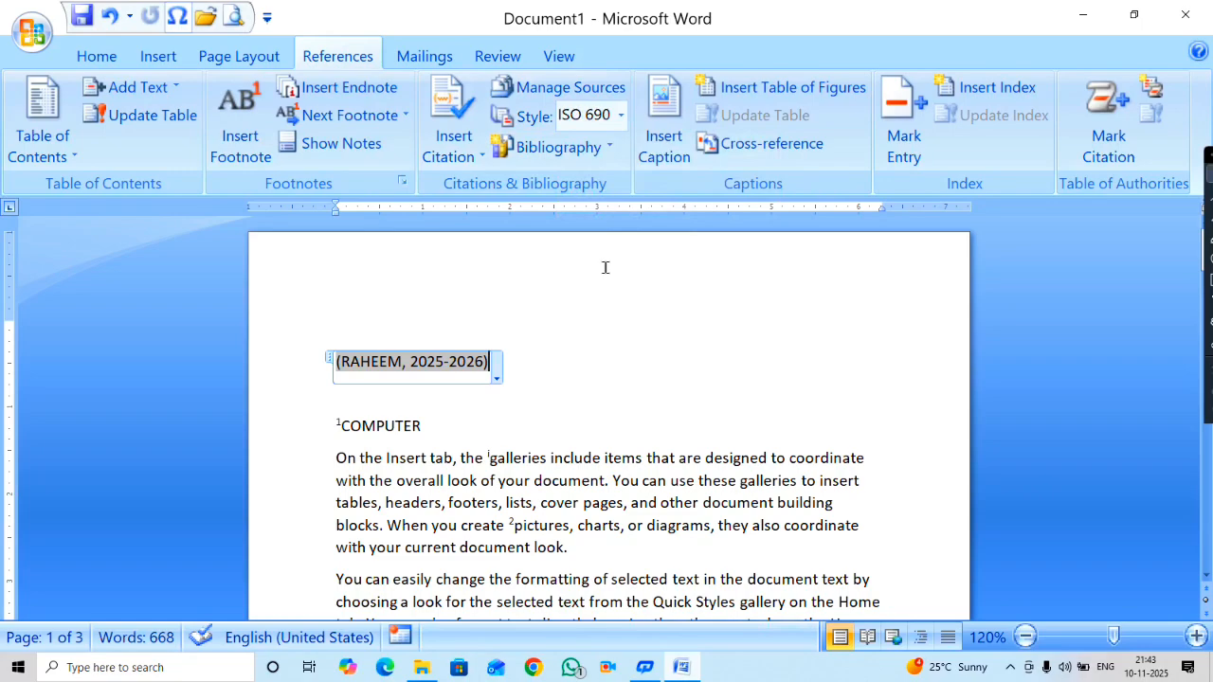
Delete the 2025-2026 citation, then undo to restore the blank line.
click(484, 423)
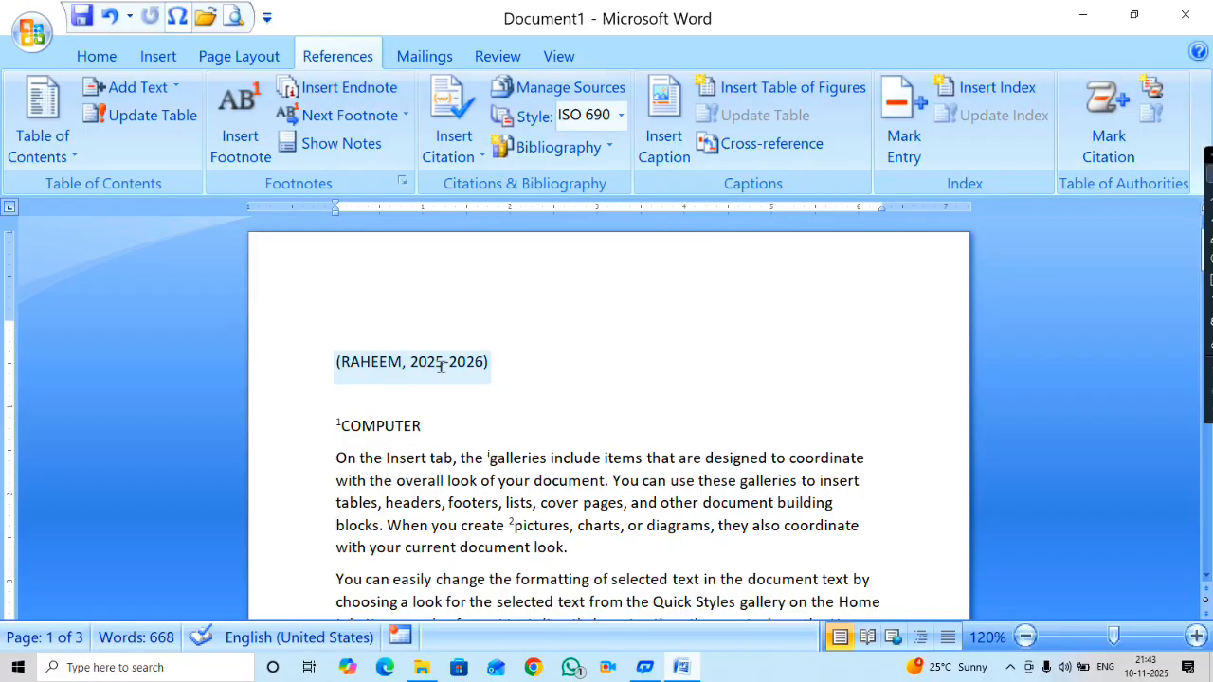
click(496, 386)
click(372, 363)
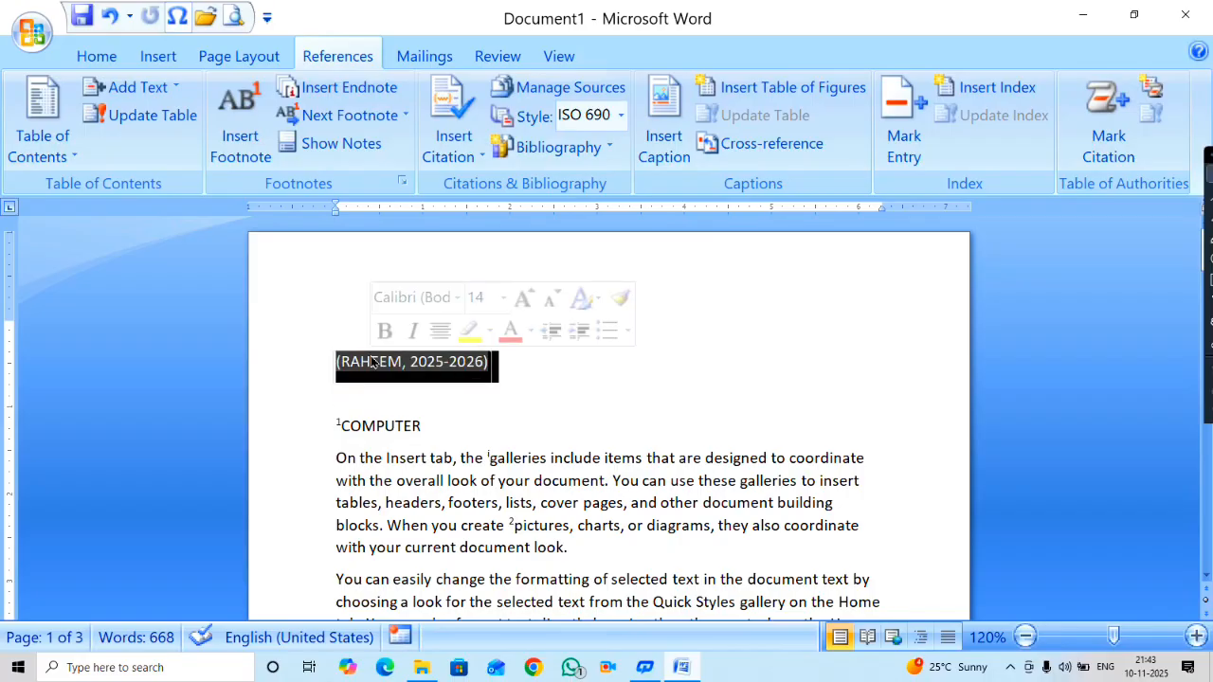
key(BackSpace)
key(ctrl+z)
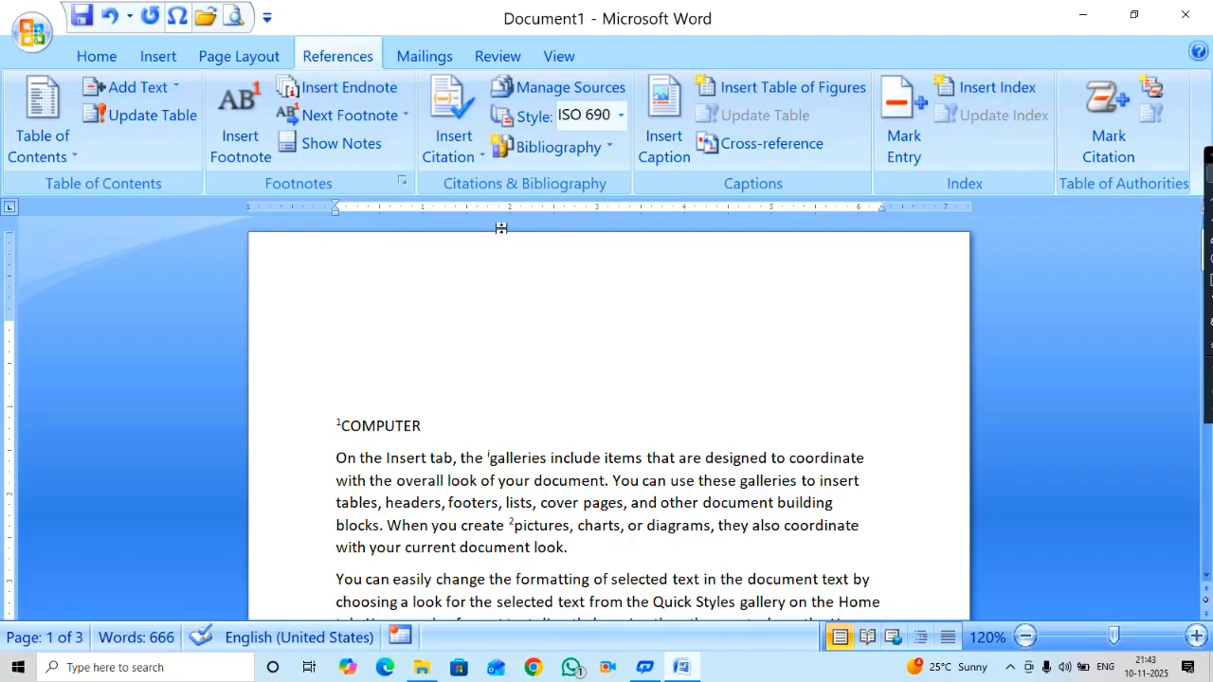
Insert the built-in Bibliography with heading, listing the FUNDAMENTAL OF COMUTER entry.
click(558, 148)
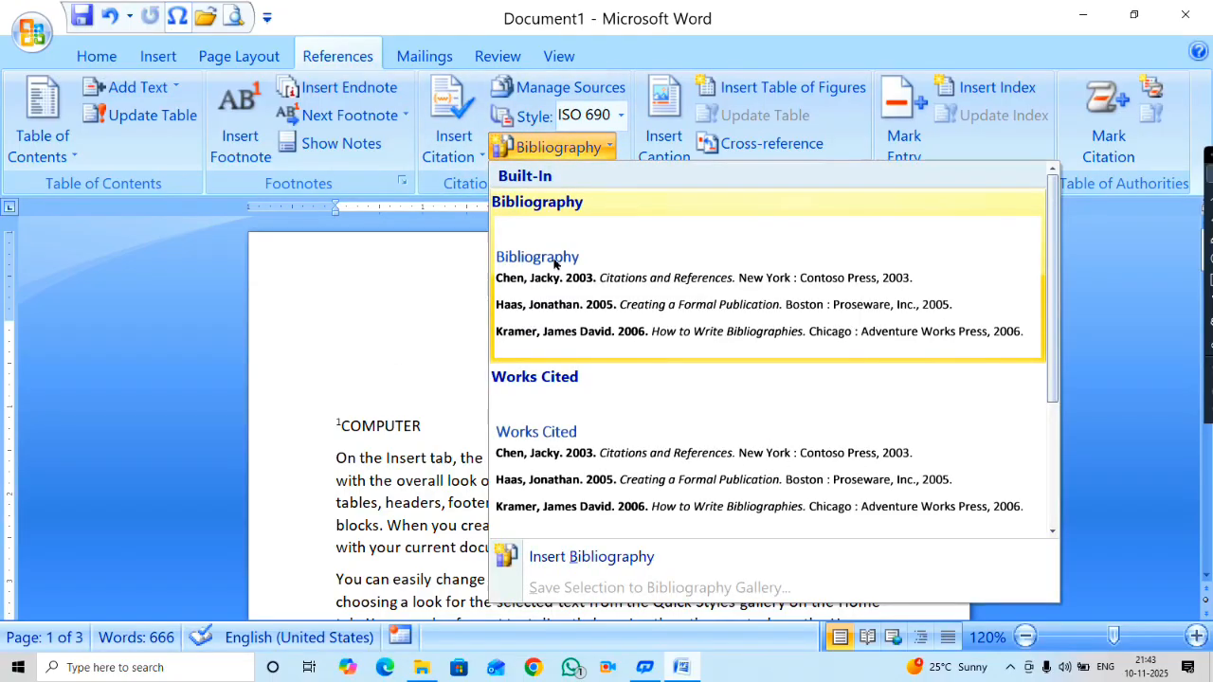
scroll(625, 422, down, 3)
scroll(625, 422, up, 3)
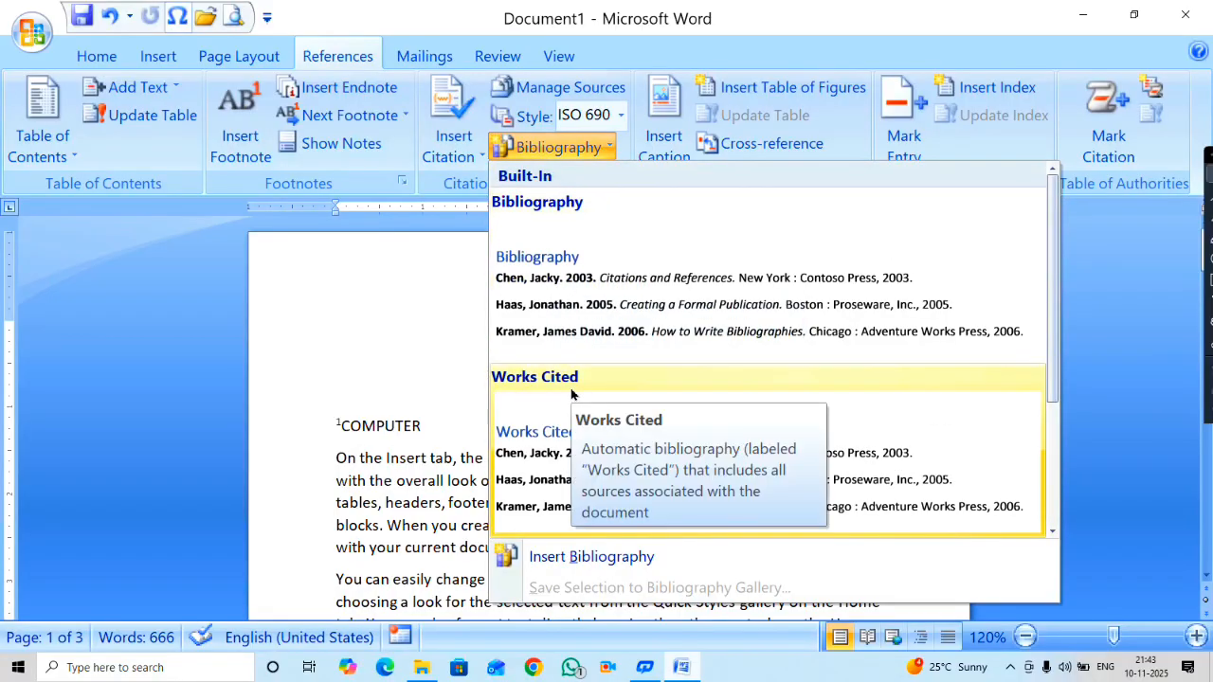
click(588, 276)
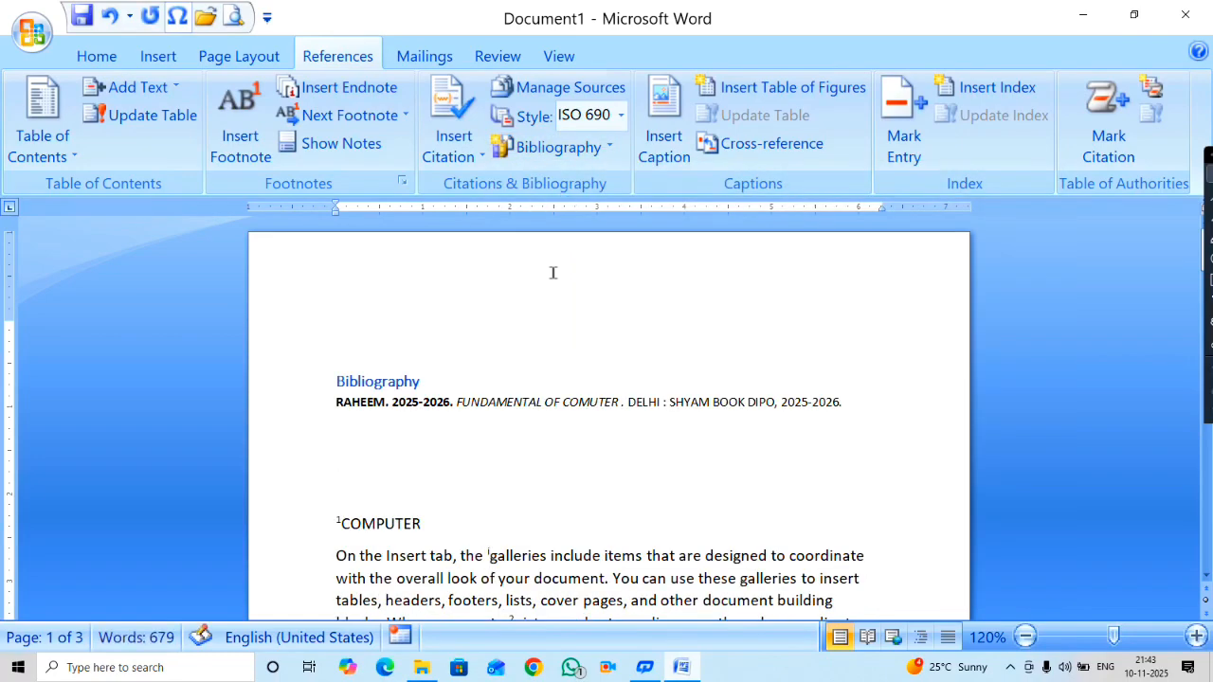
Select the inserted bibliography text above the COMPUTER heading.
click(376, 456)
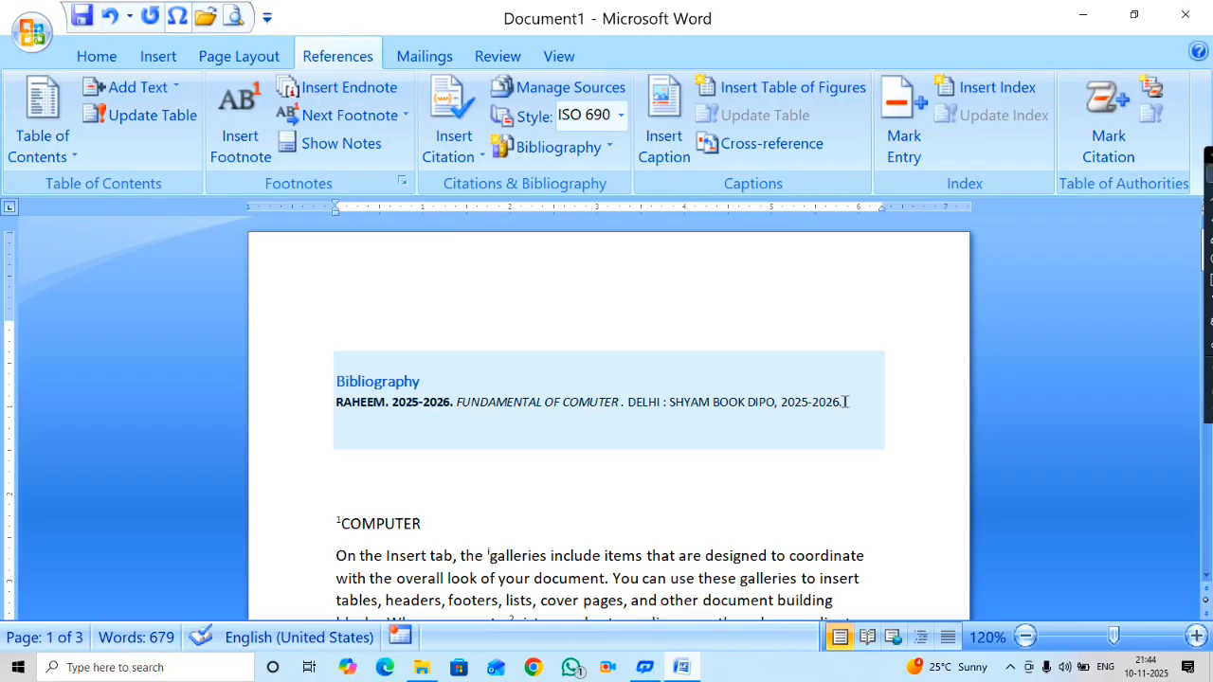
click(533, 487)
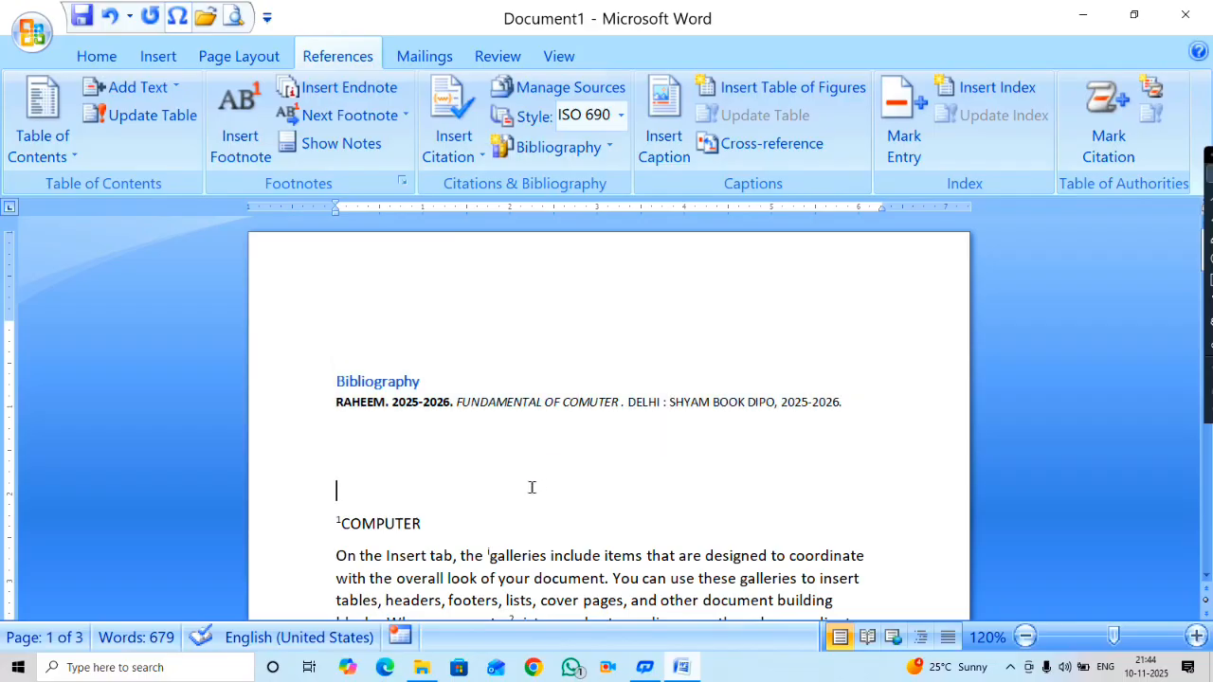
drag(531, 488, 392, 368)
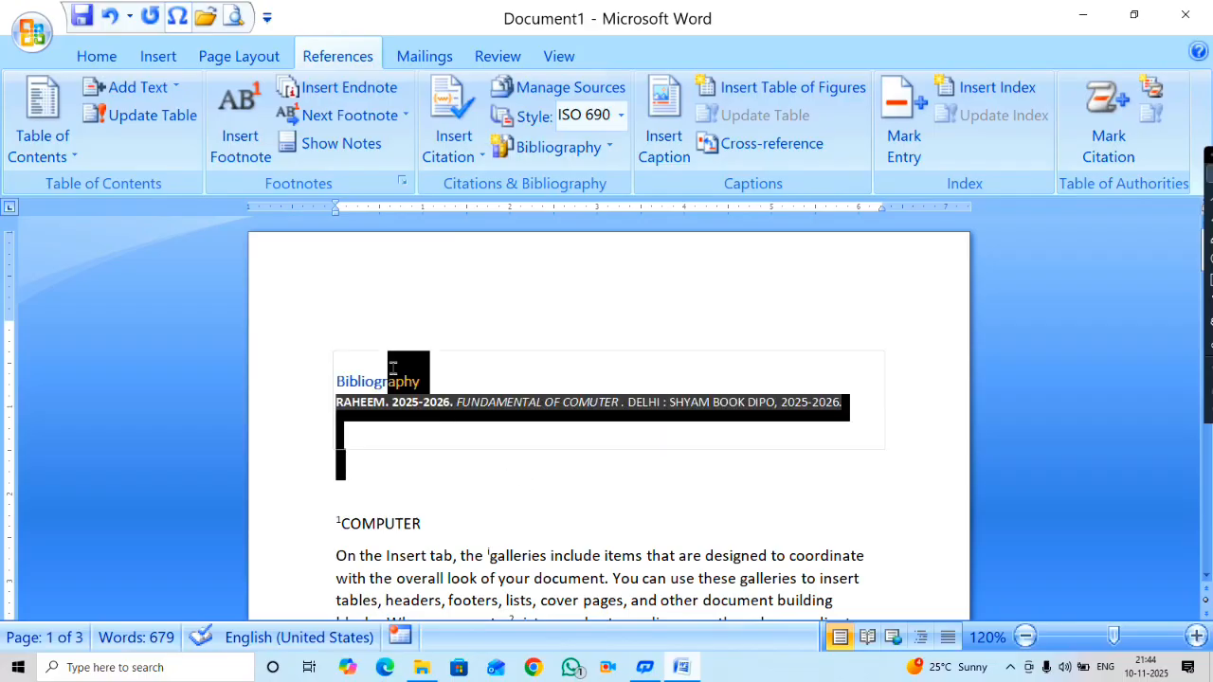
Delete the bibliography, insert one without a heading, and select that entry line.
key(BackSpace)
key(BackSpace)
key(BackSpace)
key(BackSpace)
key(BackSpace)
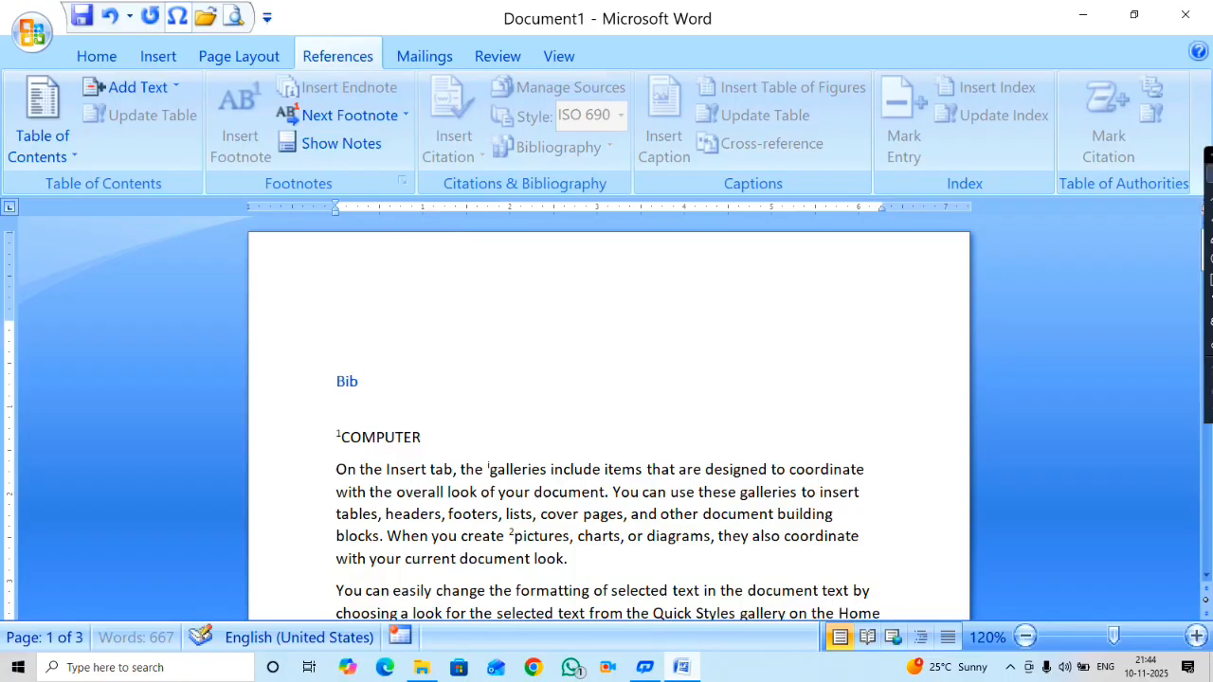
key(BackSpace)
key(BackSpace)
key(BackSpace)
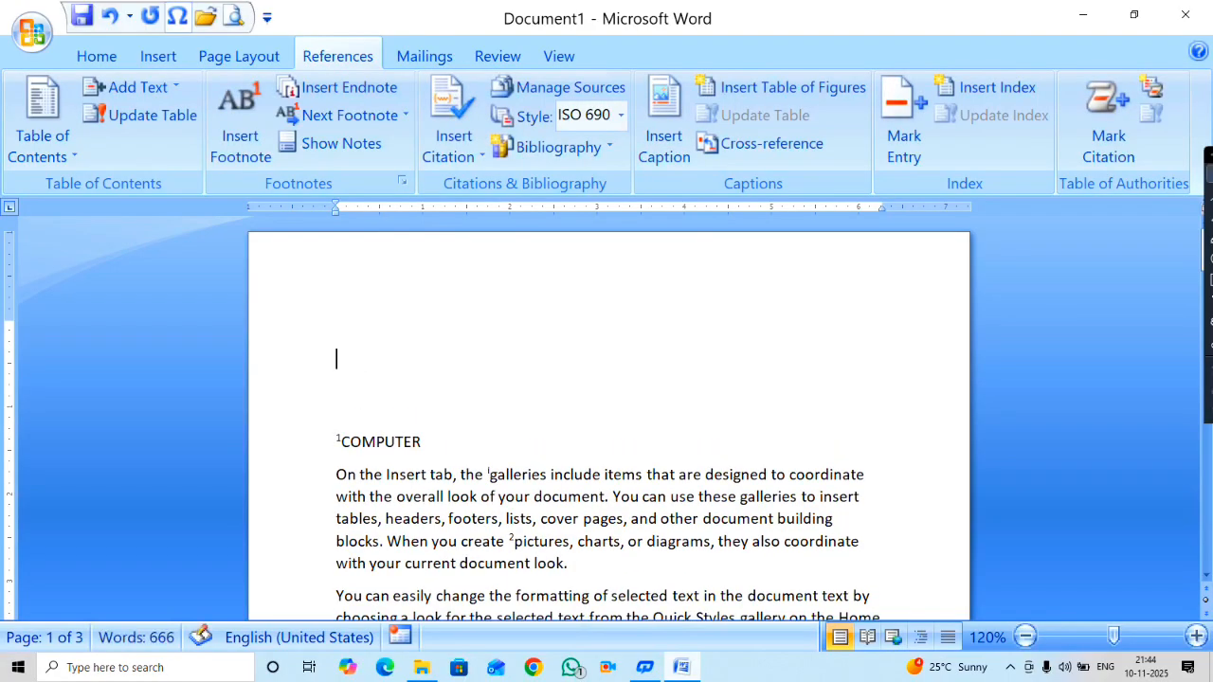
click(550, 147)
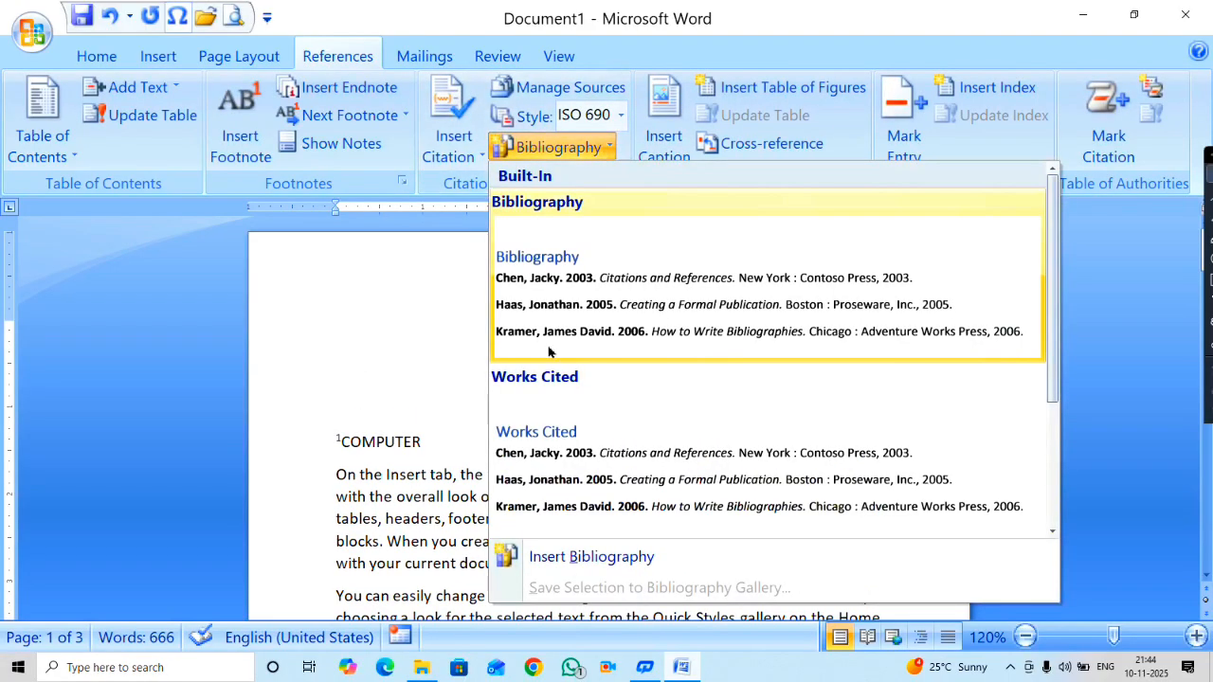
click(593, 557)
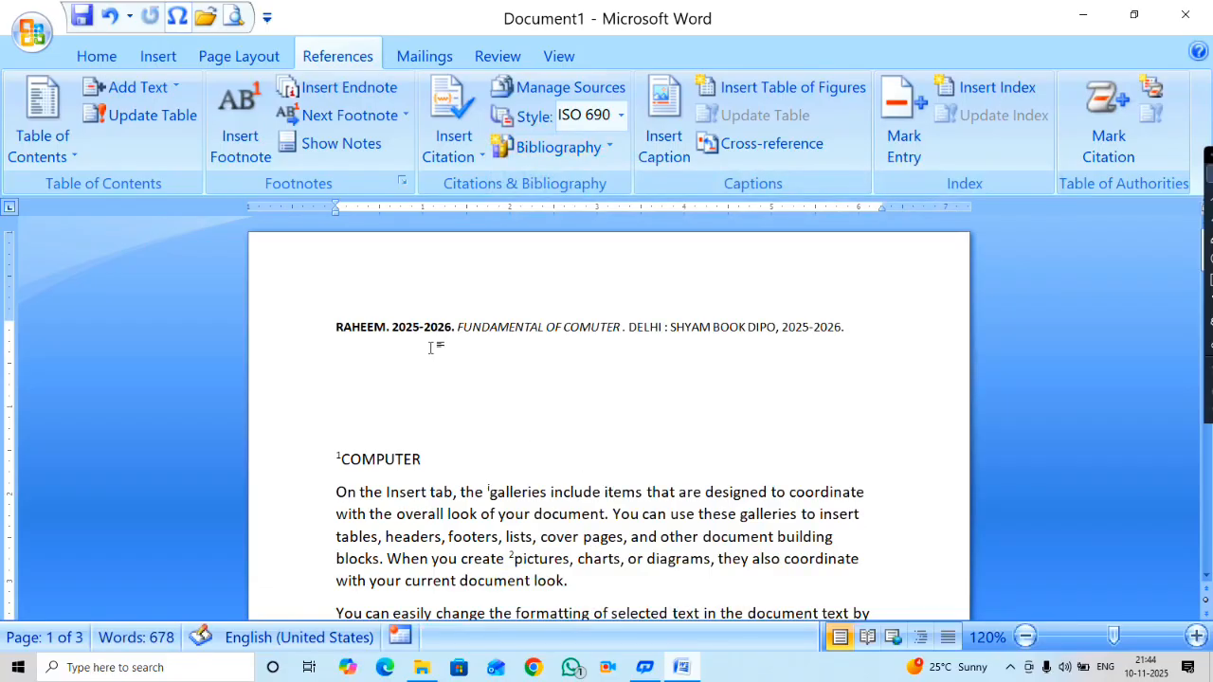
click(362, 337)
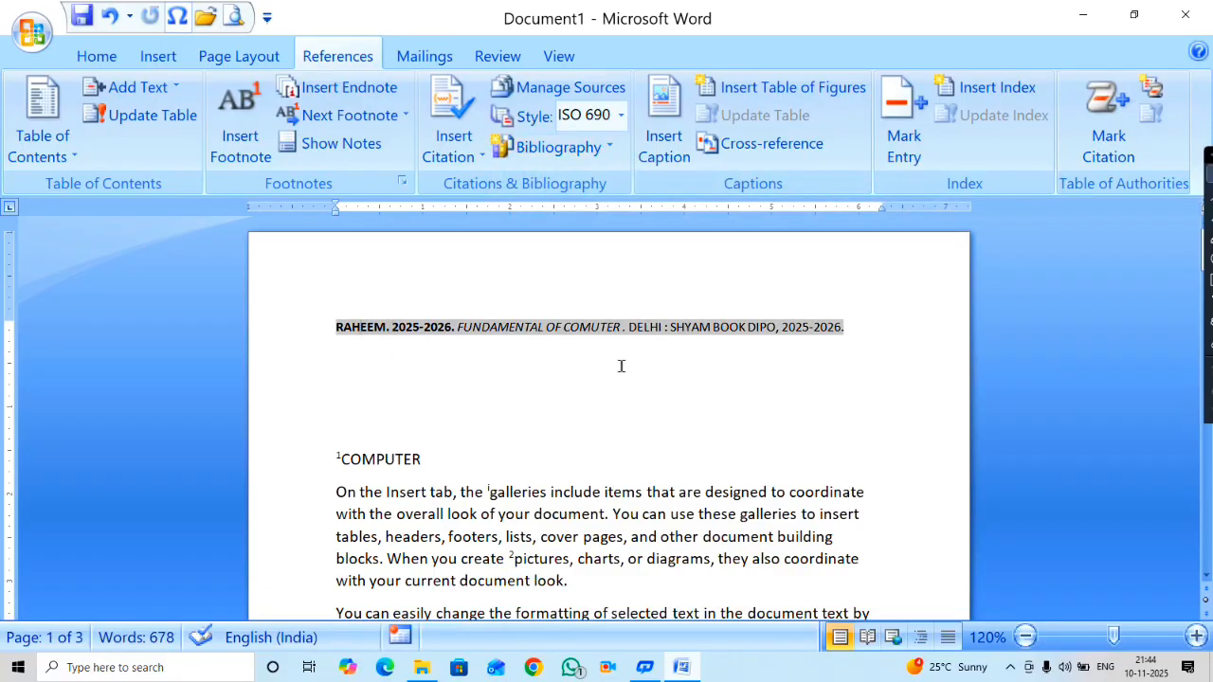
click(322, 325)
Delete the inserted bibliography line and browse the Bibliography and citation menus without choosing.
key(Delete)
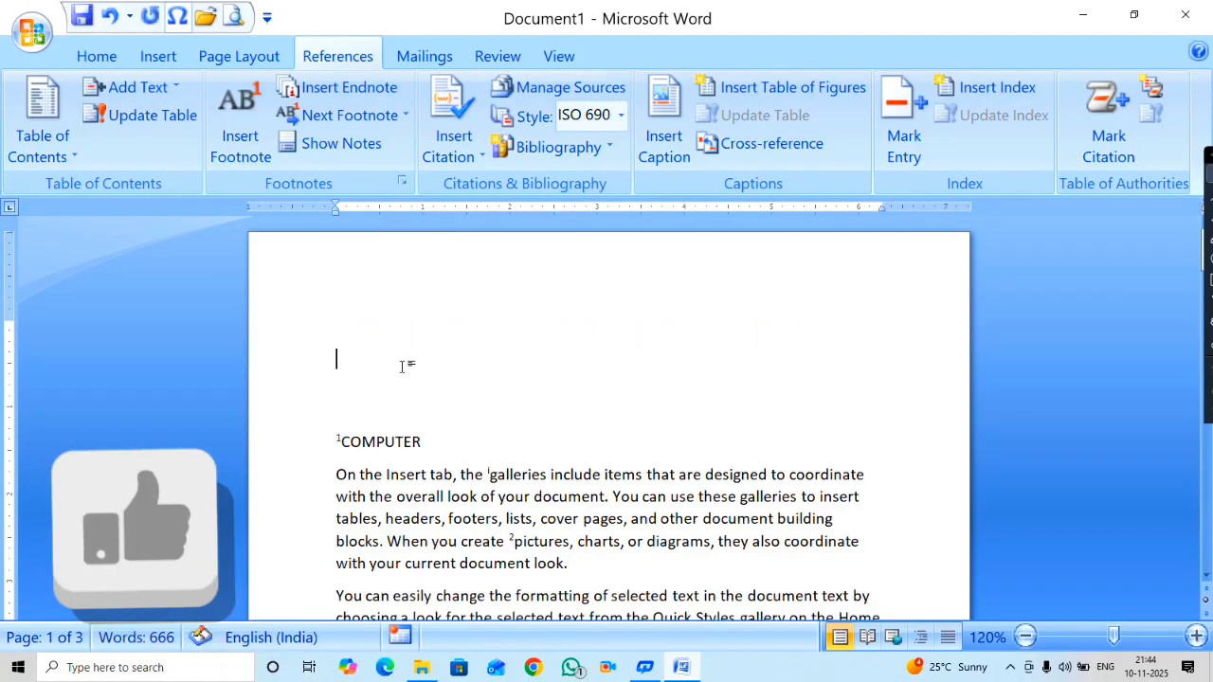
click(597, 148)
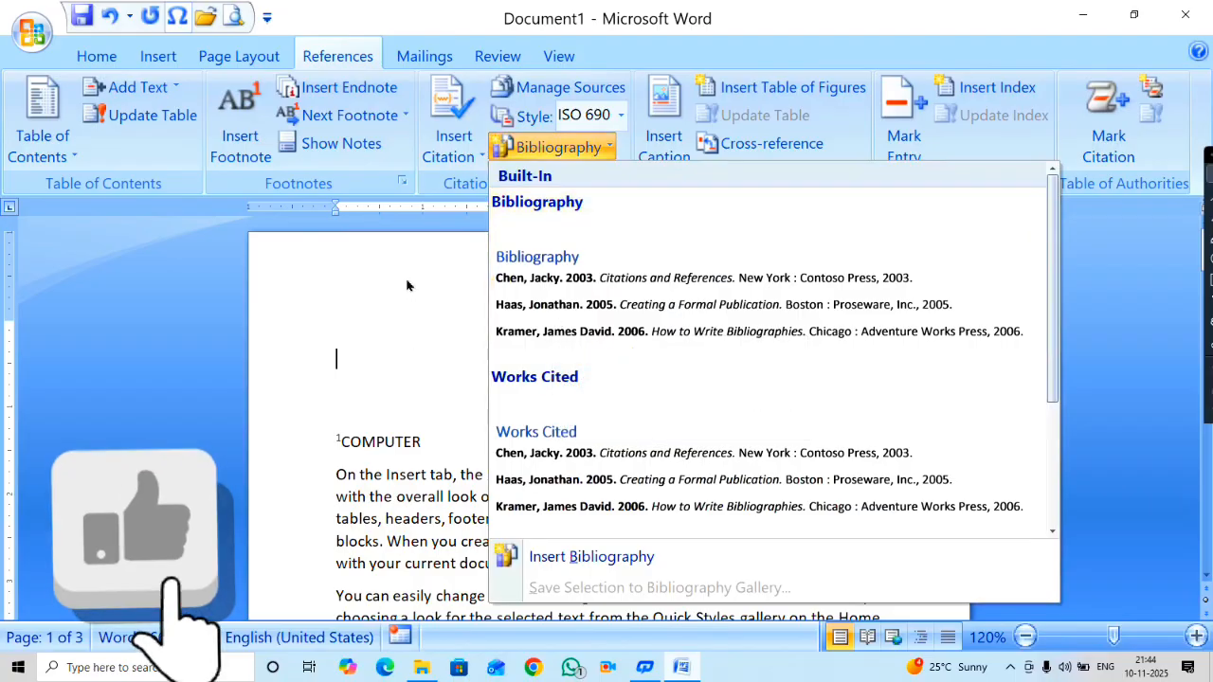
click(471, 157)
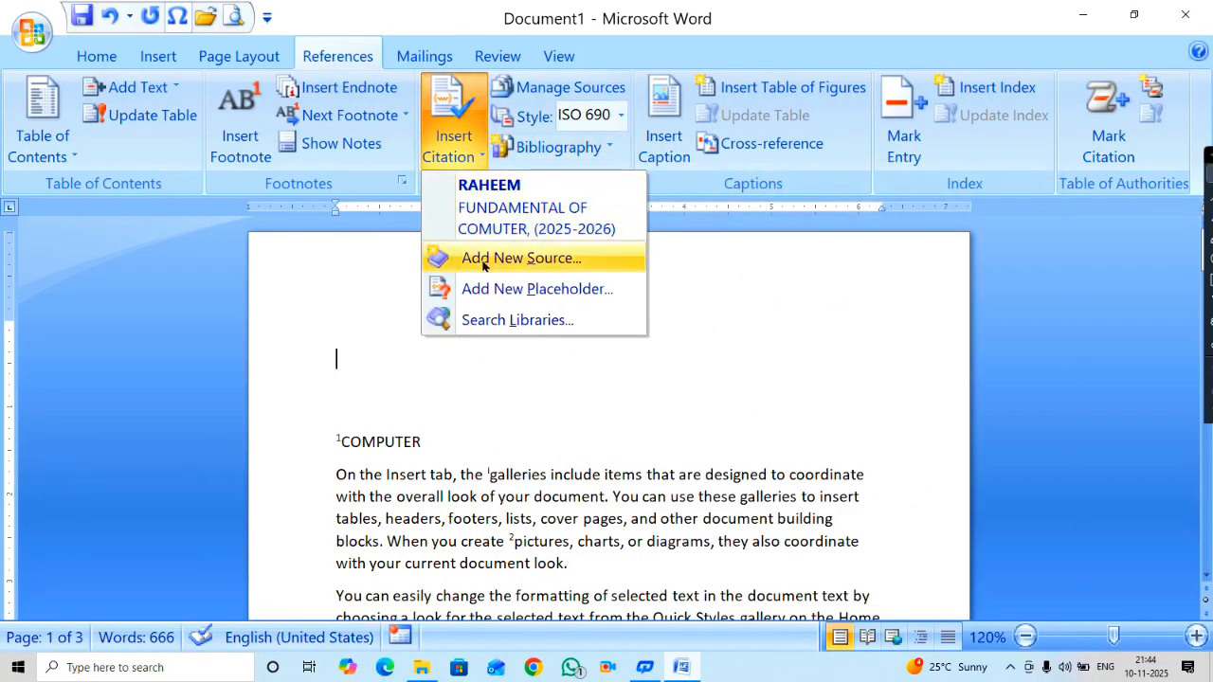
click(376, 315)
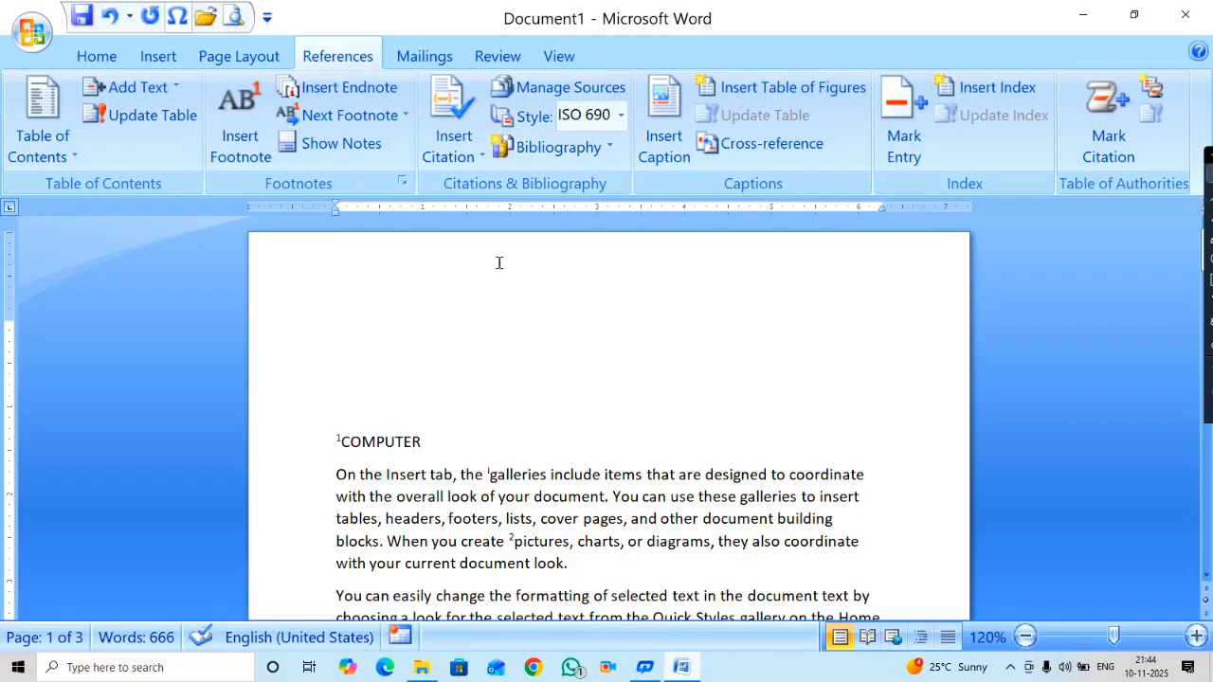
Type the book author and PUBLISER- MORDEN BOOK DIPO line, with DATE - 2025-2026 beneath.
text(BOOK AU)
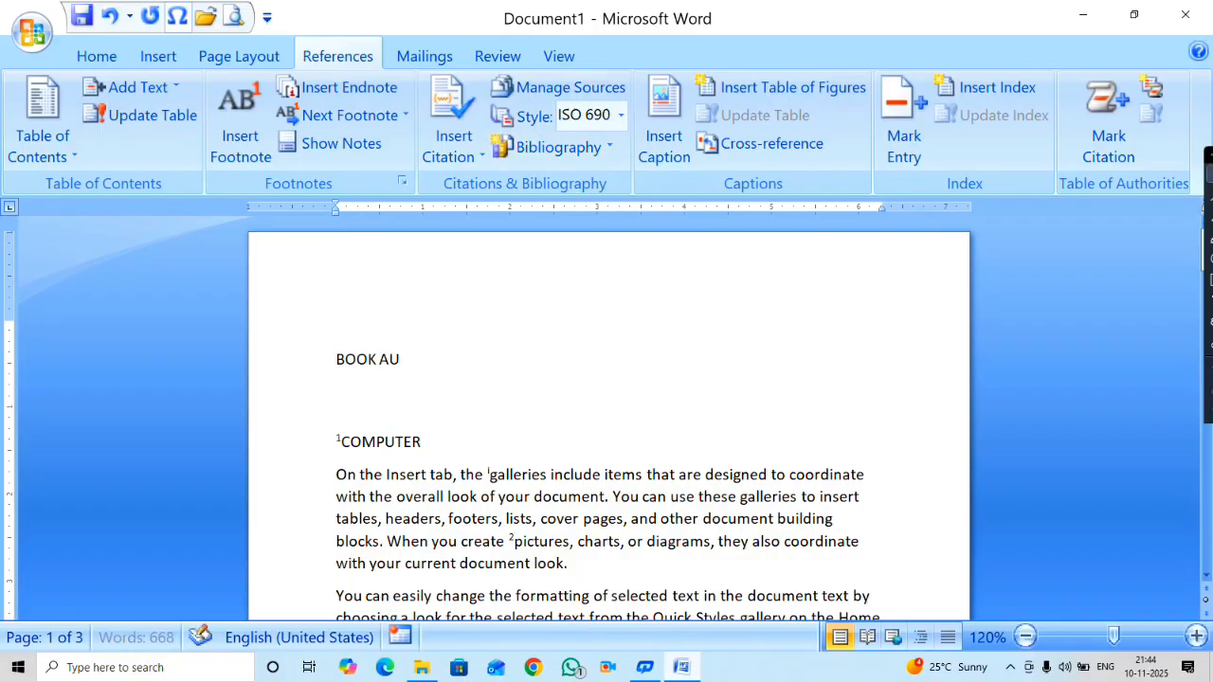
text(TH)
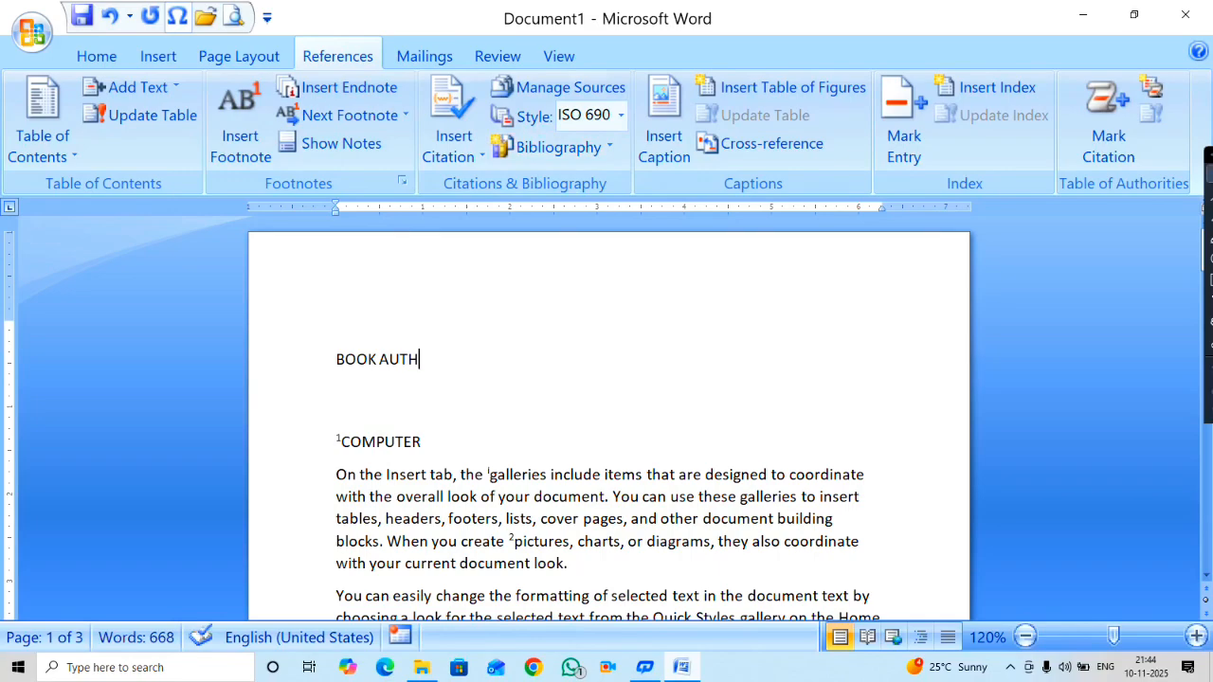
text(OR -  KAVEER)
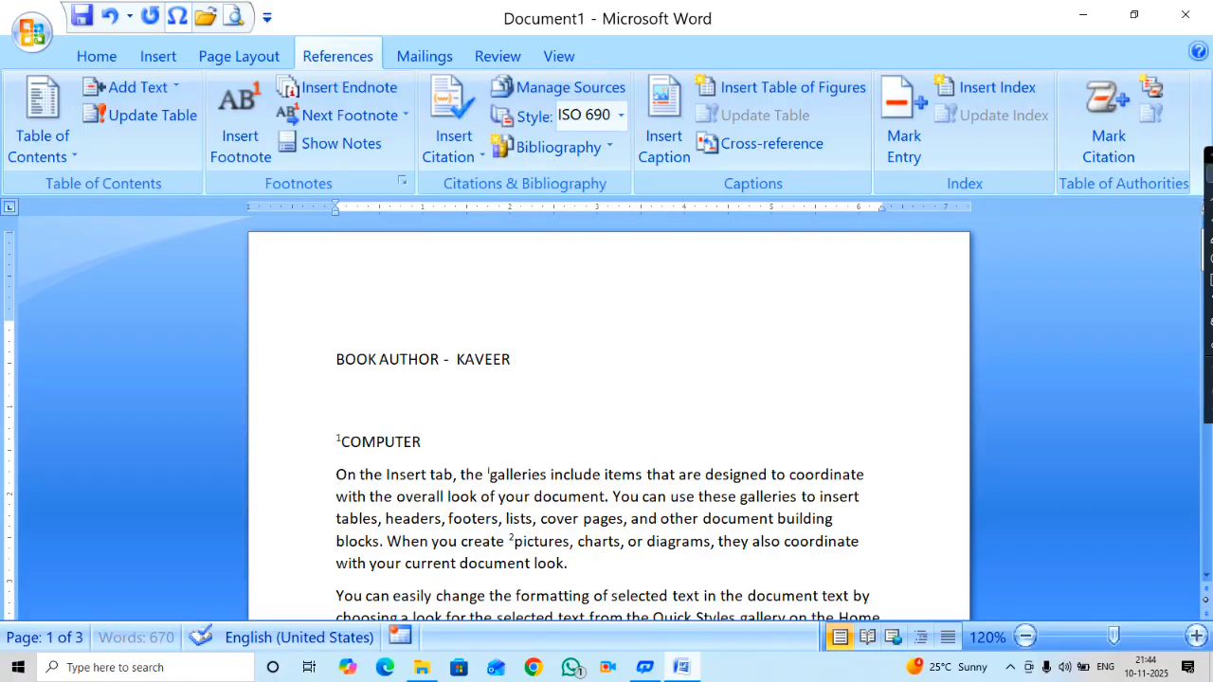
text( DAS)
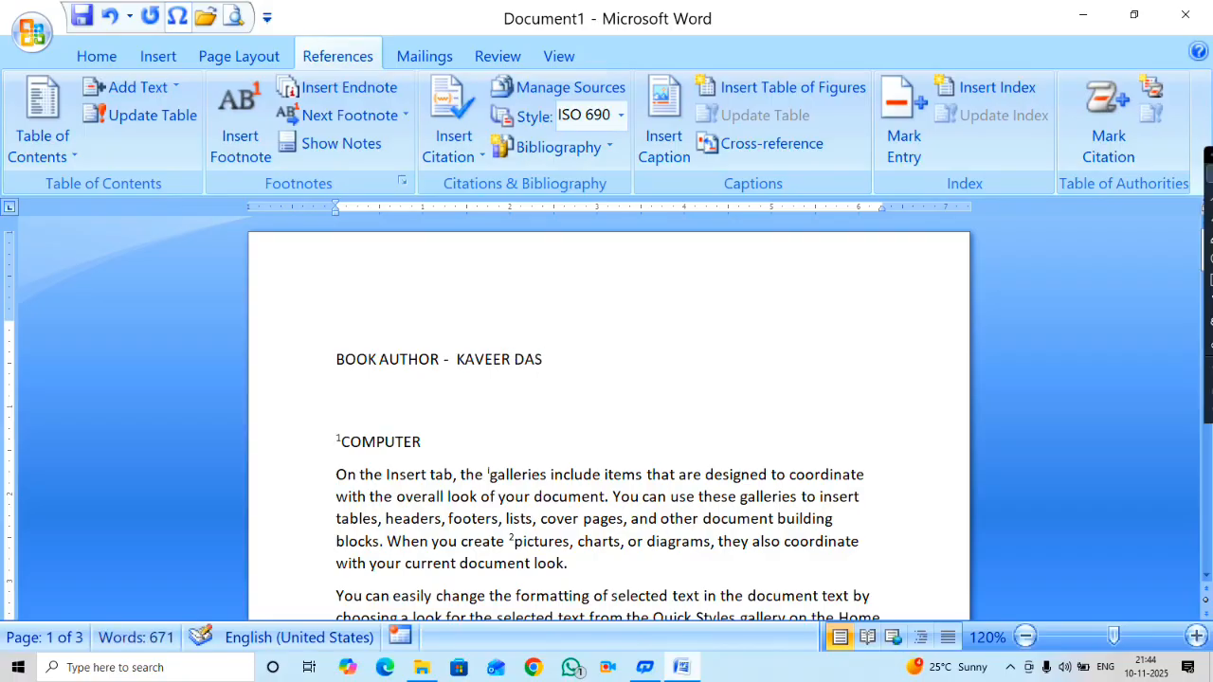
text( , PUBLIS)
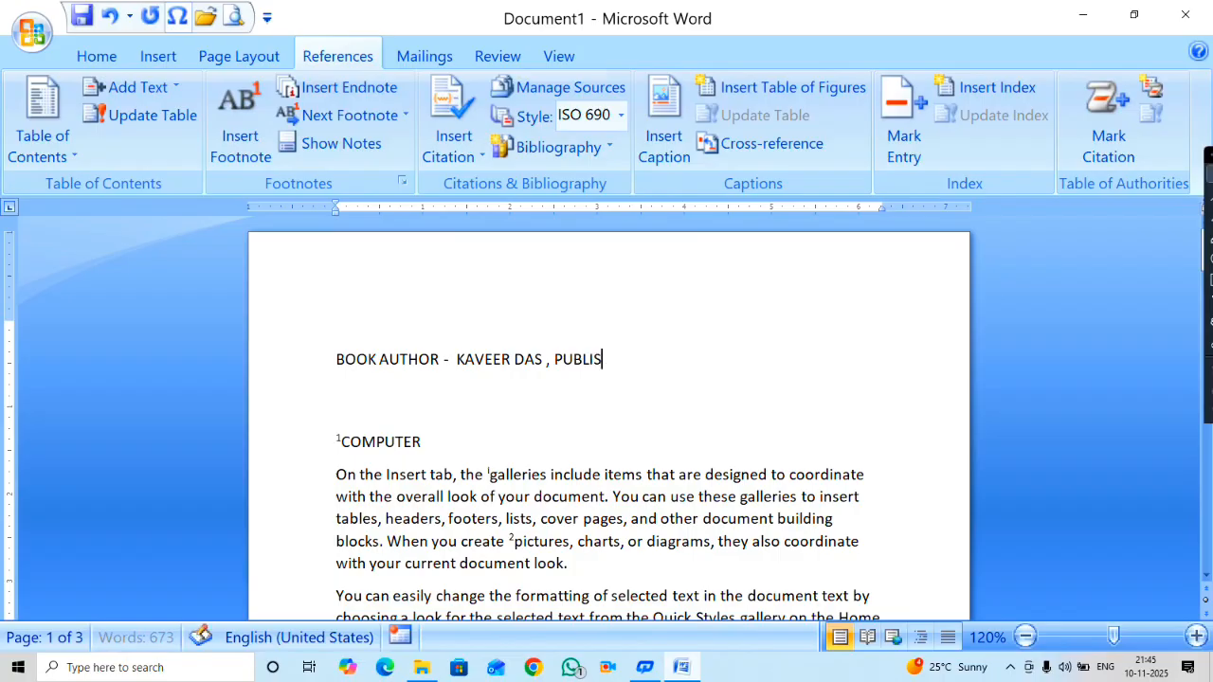
text(ER-)
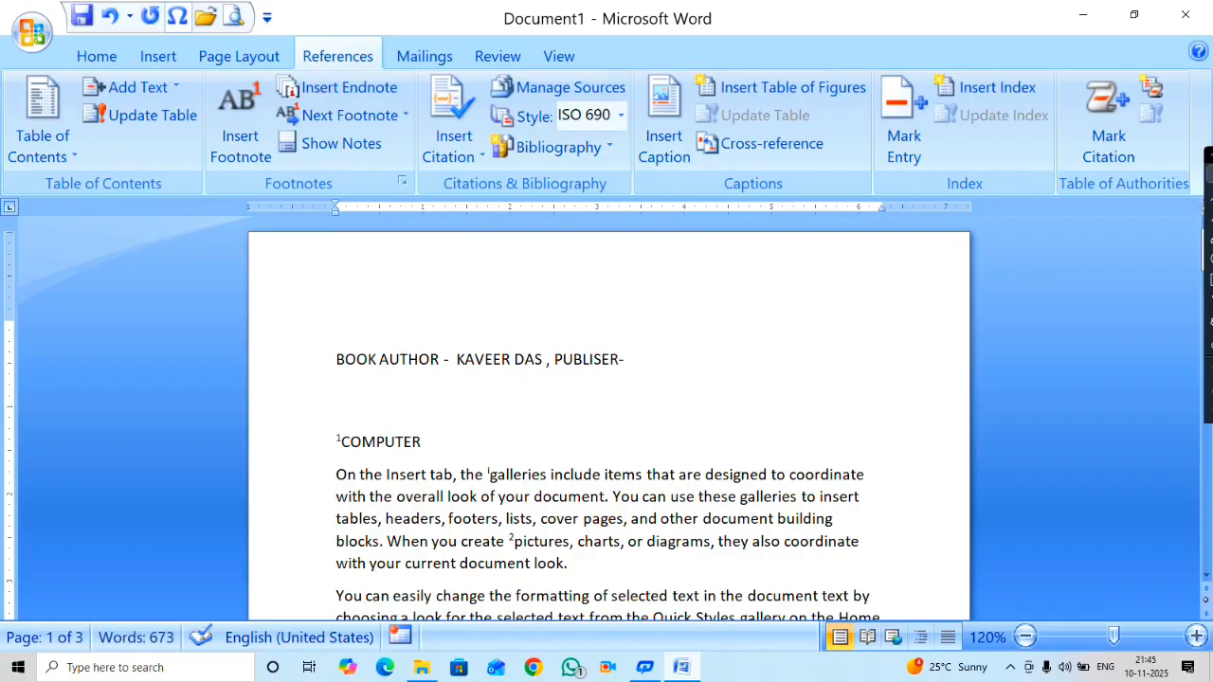
text( MORDEN)
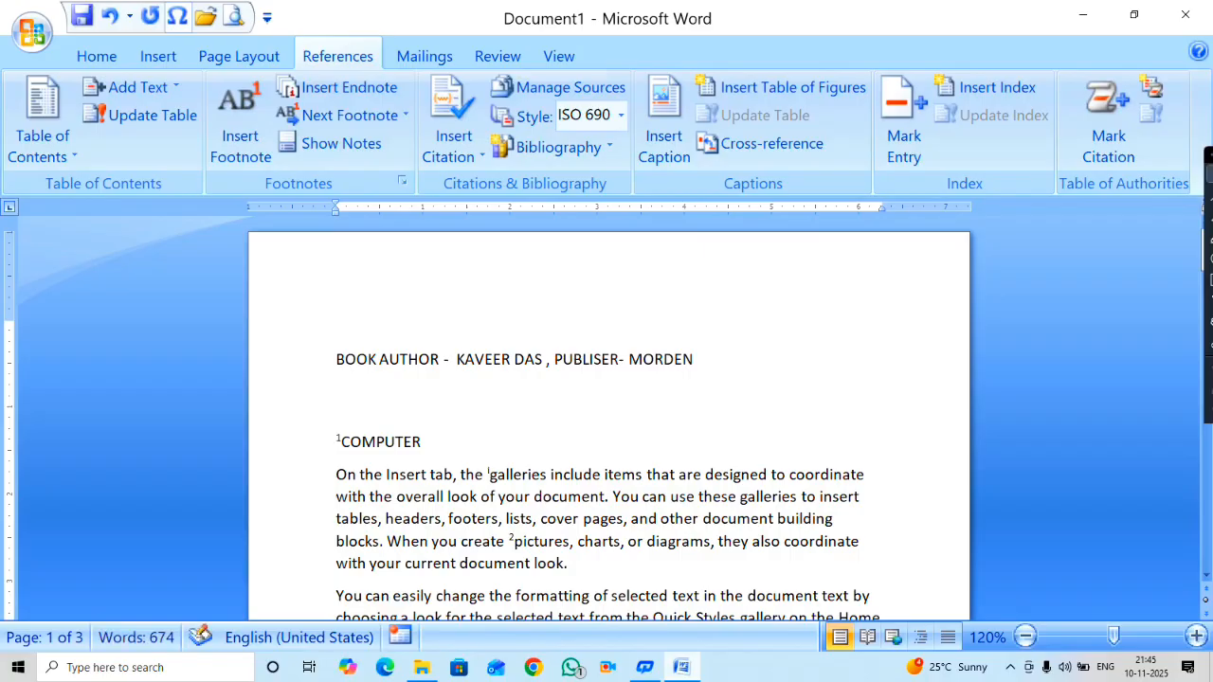
text( BOOK DIPO)
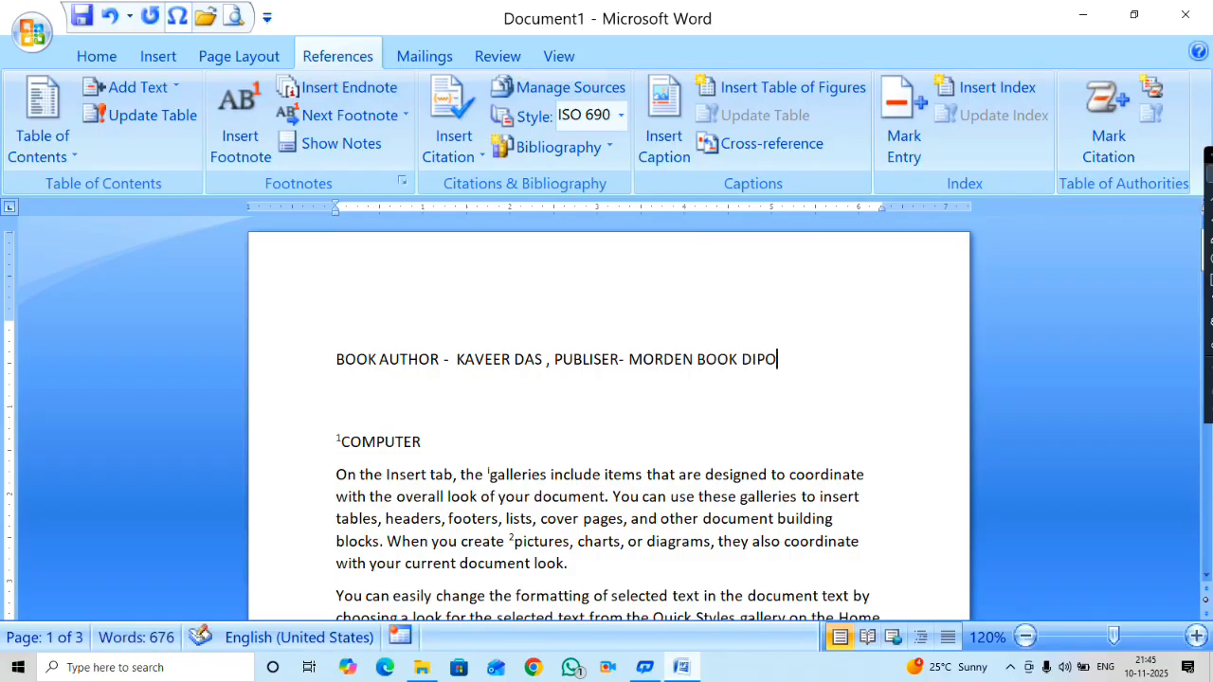
text(,)
key(Return)
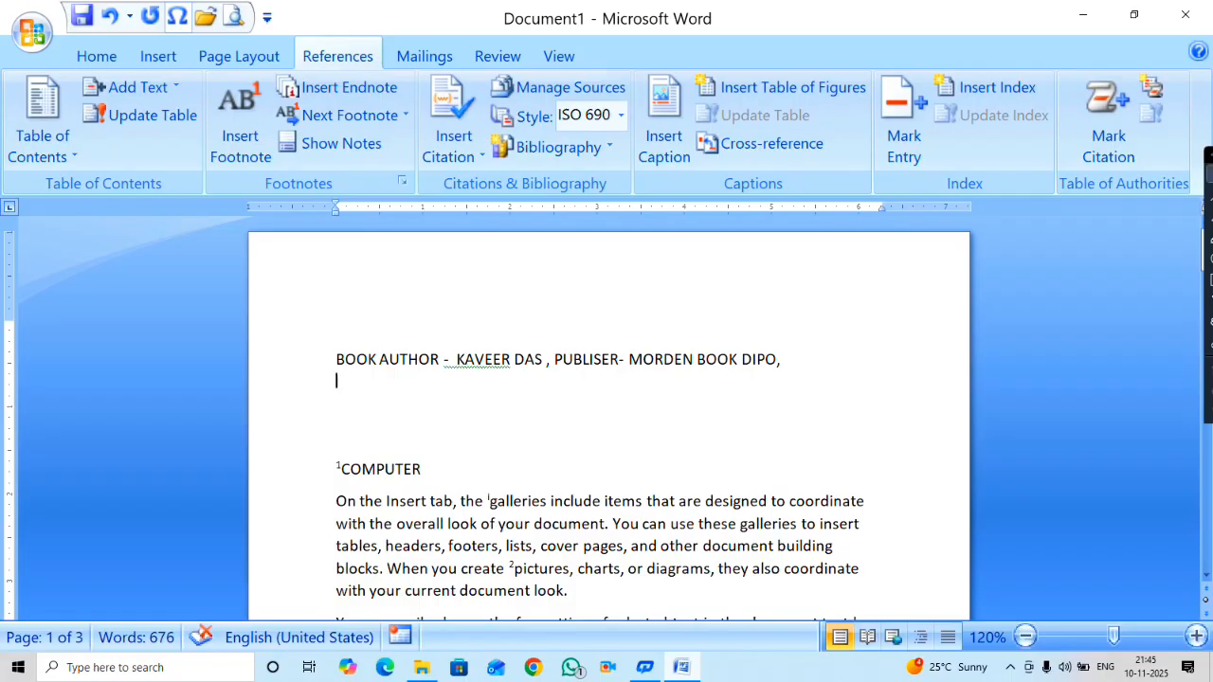
text(DATE)
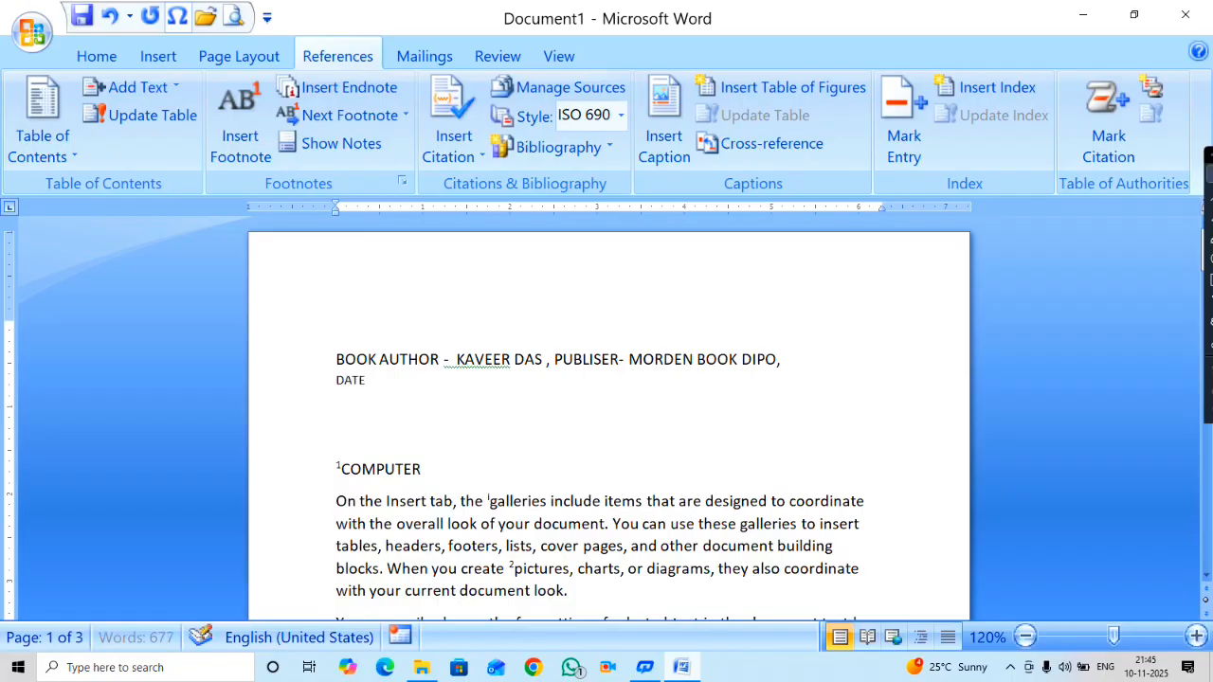
text( - 2025-2026)
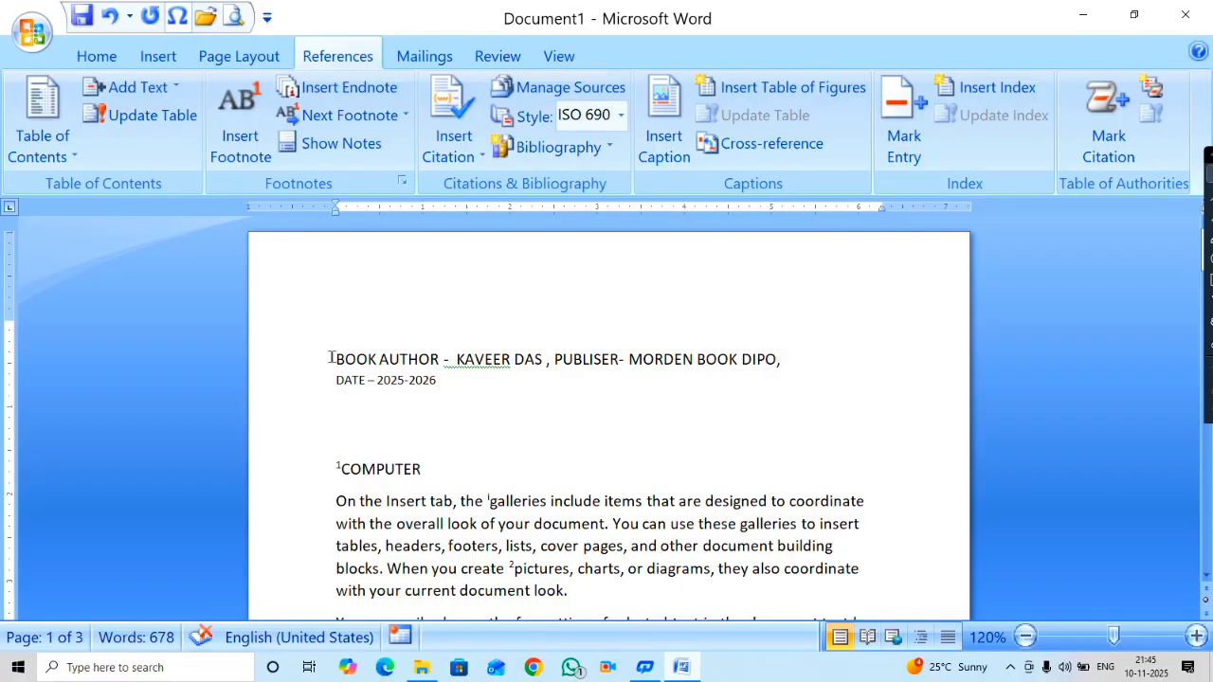
drag(329, 358, 436, 390)
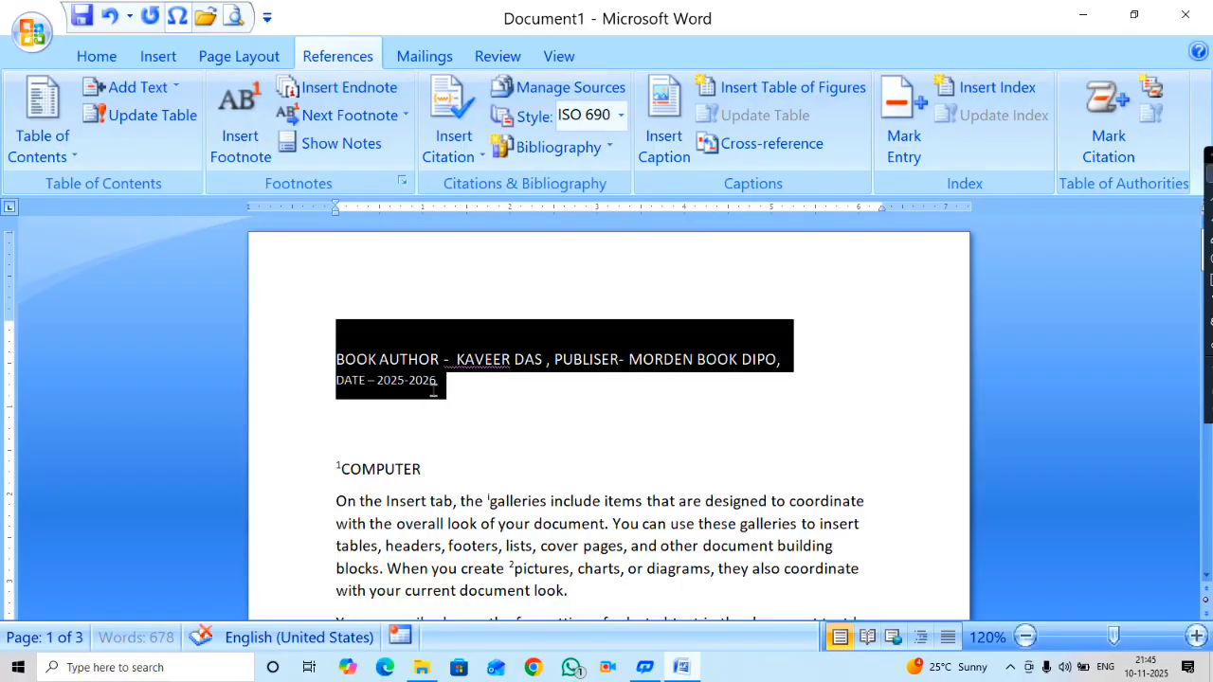
click(611, 152)
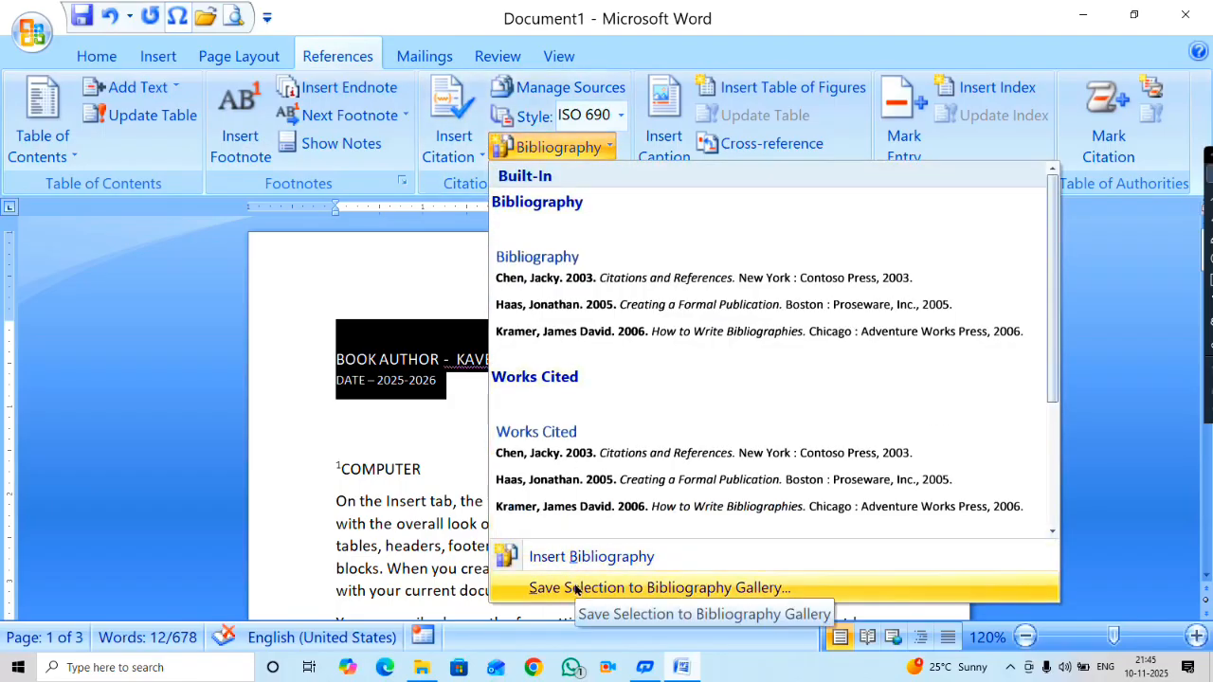
click(649, 589)
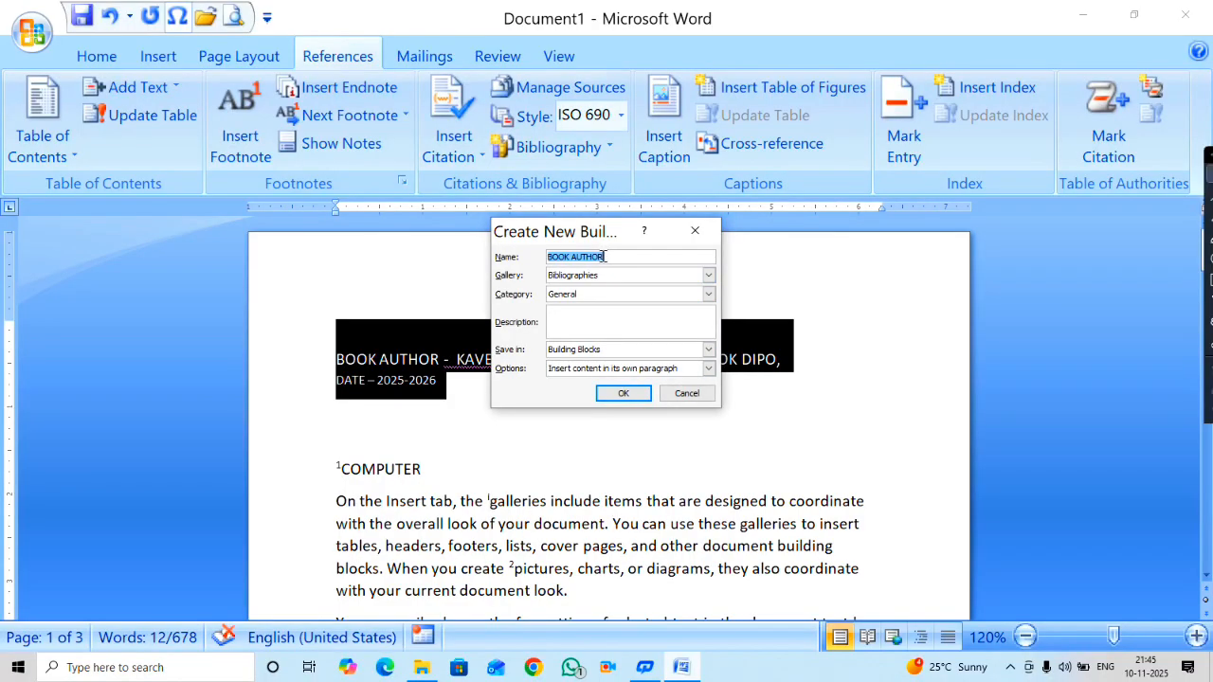
text(KAVEER DAS)
click(628, 393)
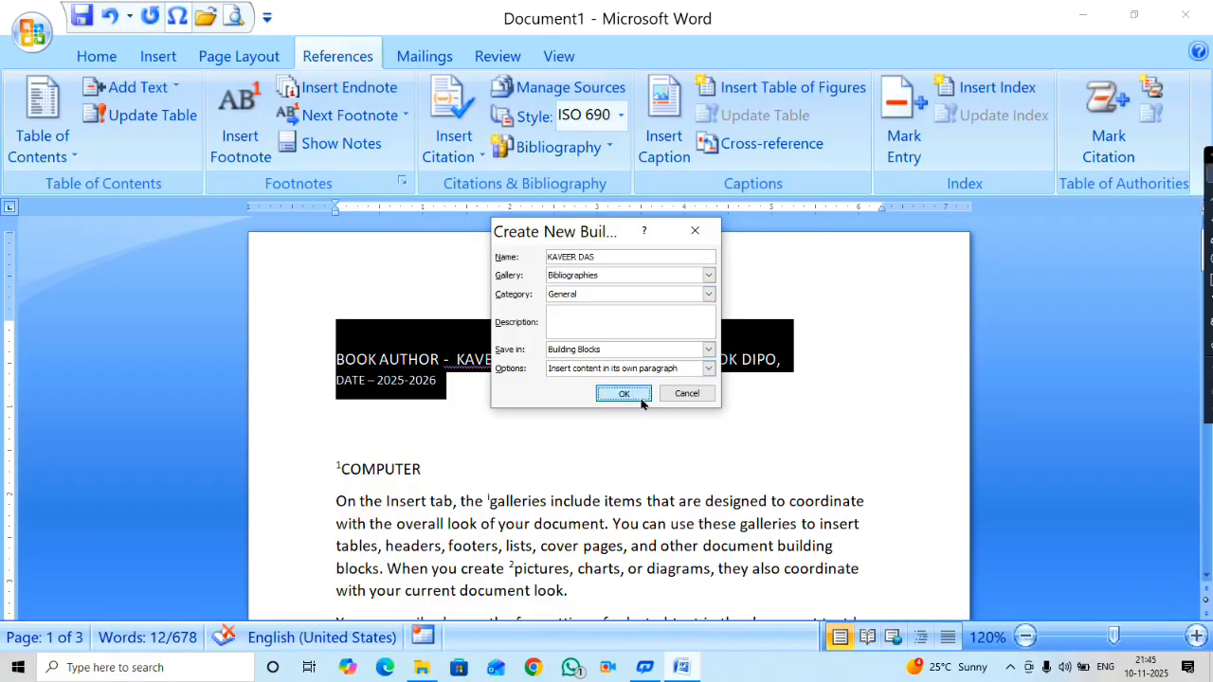
key(Delete)
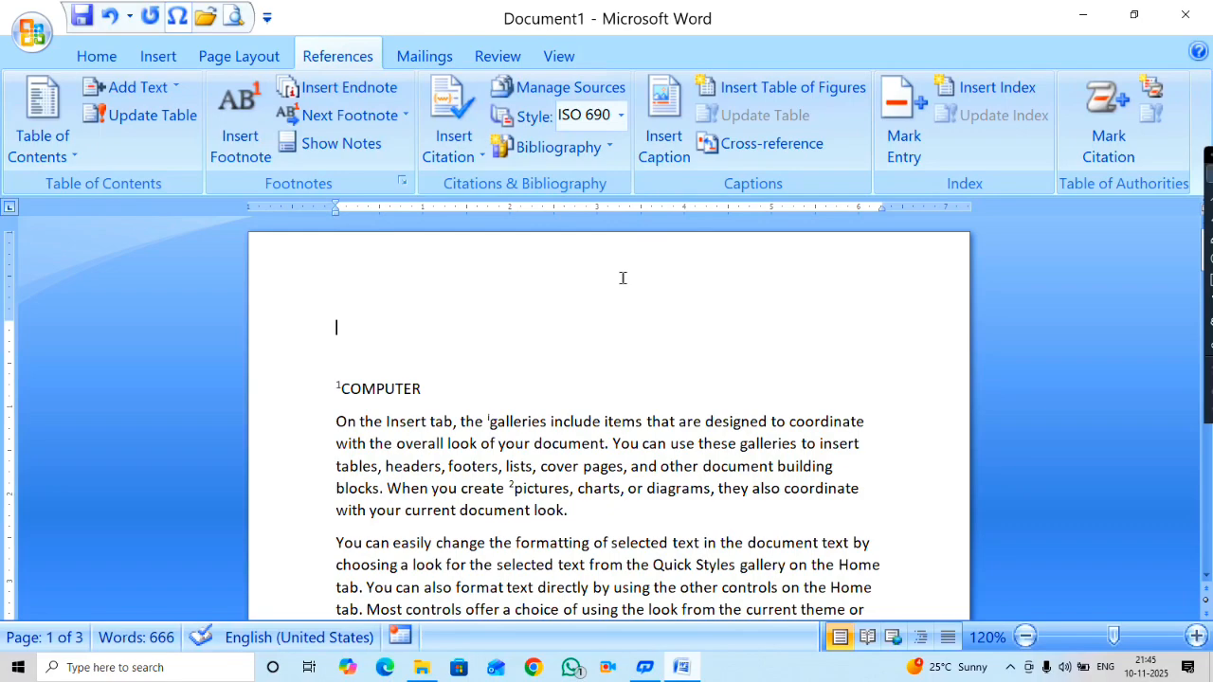
Insert the saved custom entry with MORDEN BOOK DIPO and 2025-2026 above COMPUTER.
click(557, 147)
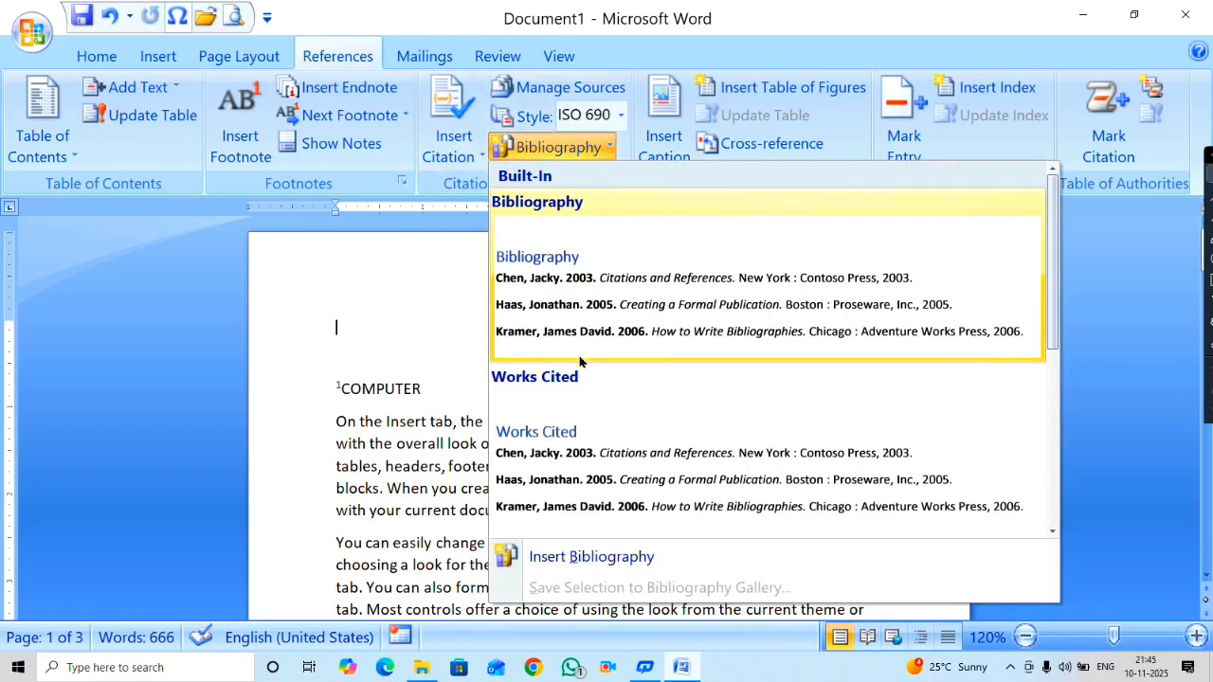
scroll(601, 368, down, 3)
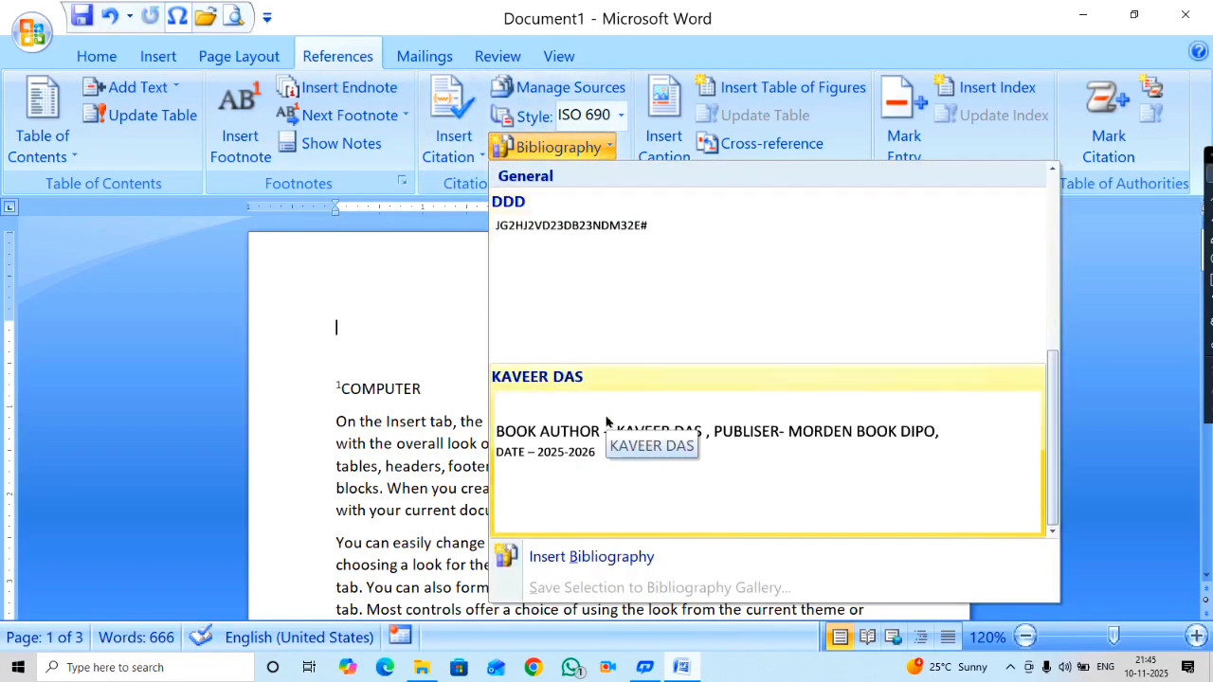
click(591, 484)
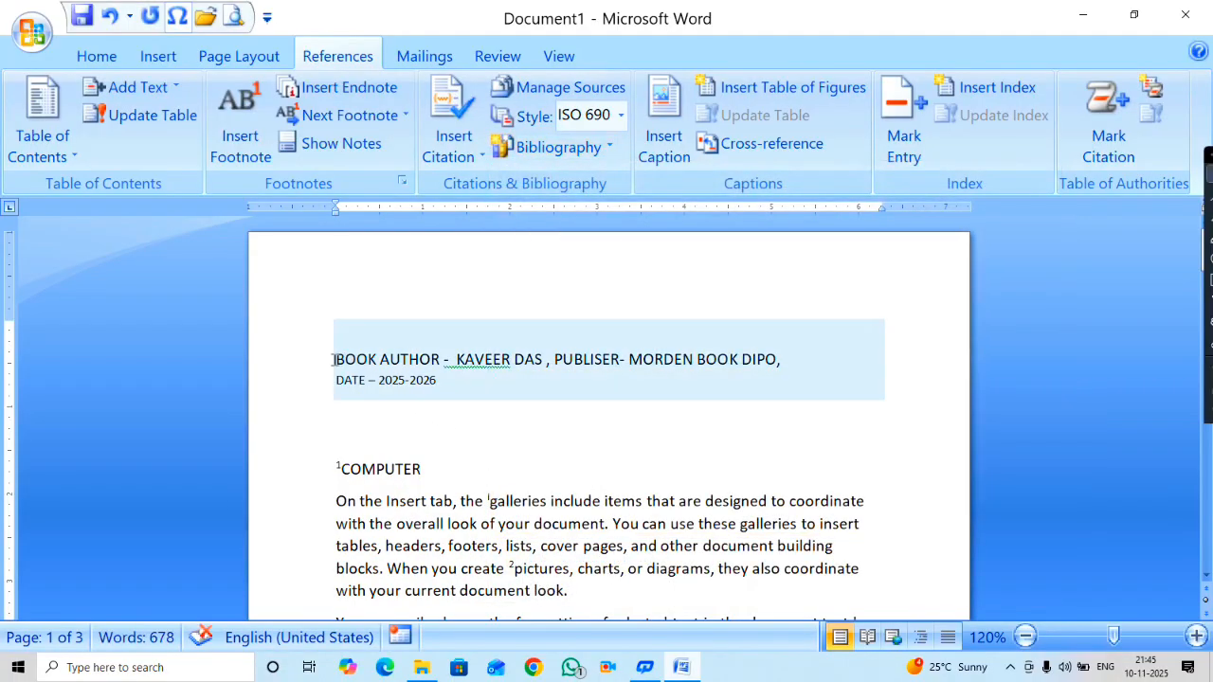
drag(332, 359, 452, 393)
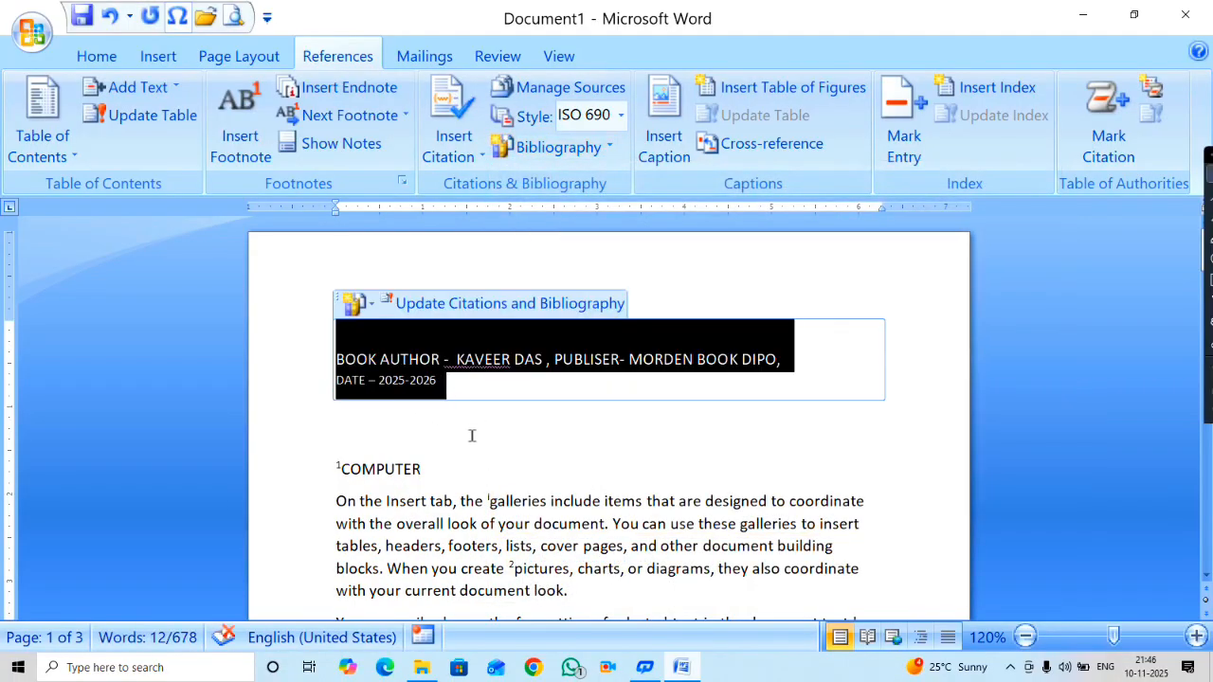
click(477, 393)
click(476, 434)
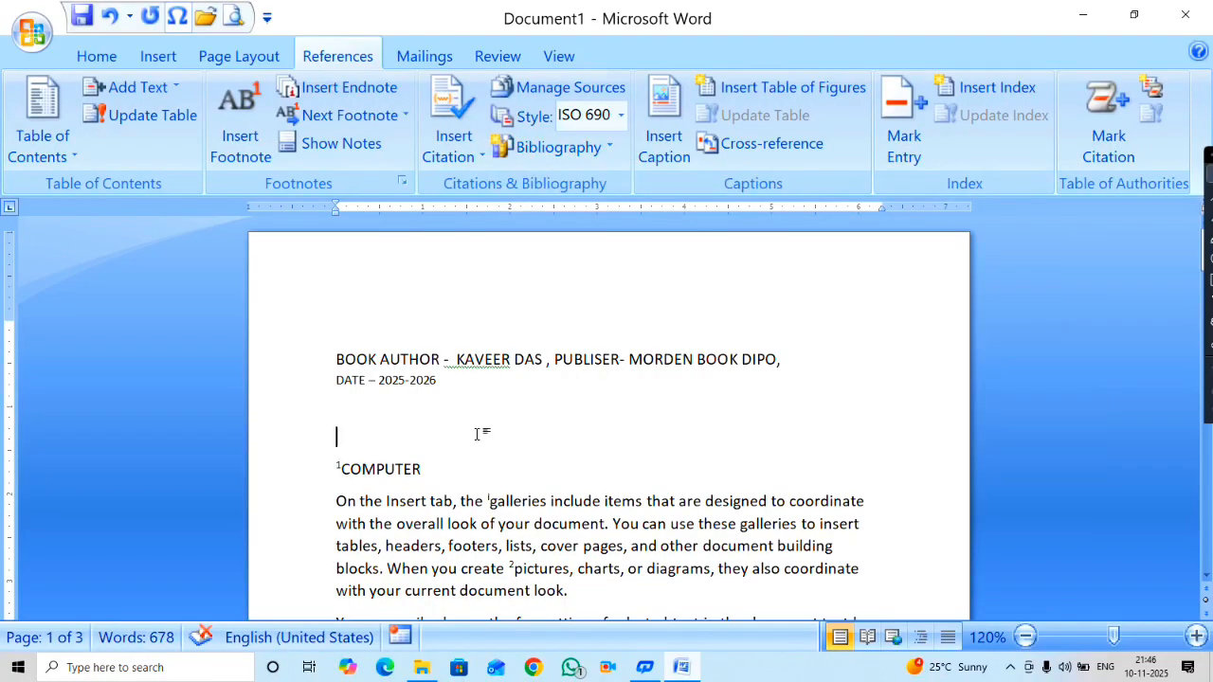
Edit the FUNDAMENTAL OF COMUTER source's city to MUMBAI and update it in both lists.
click(541, 89)
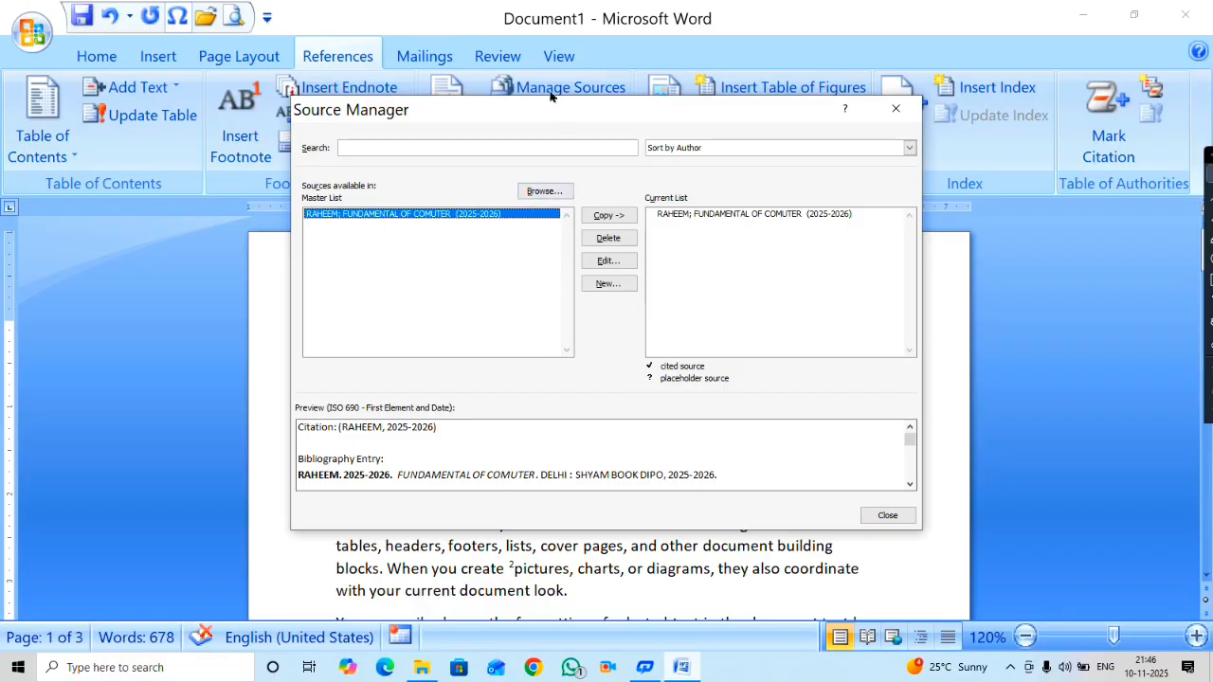
drag(535, 107, 268, 23)
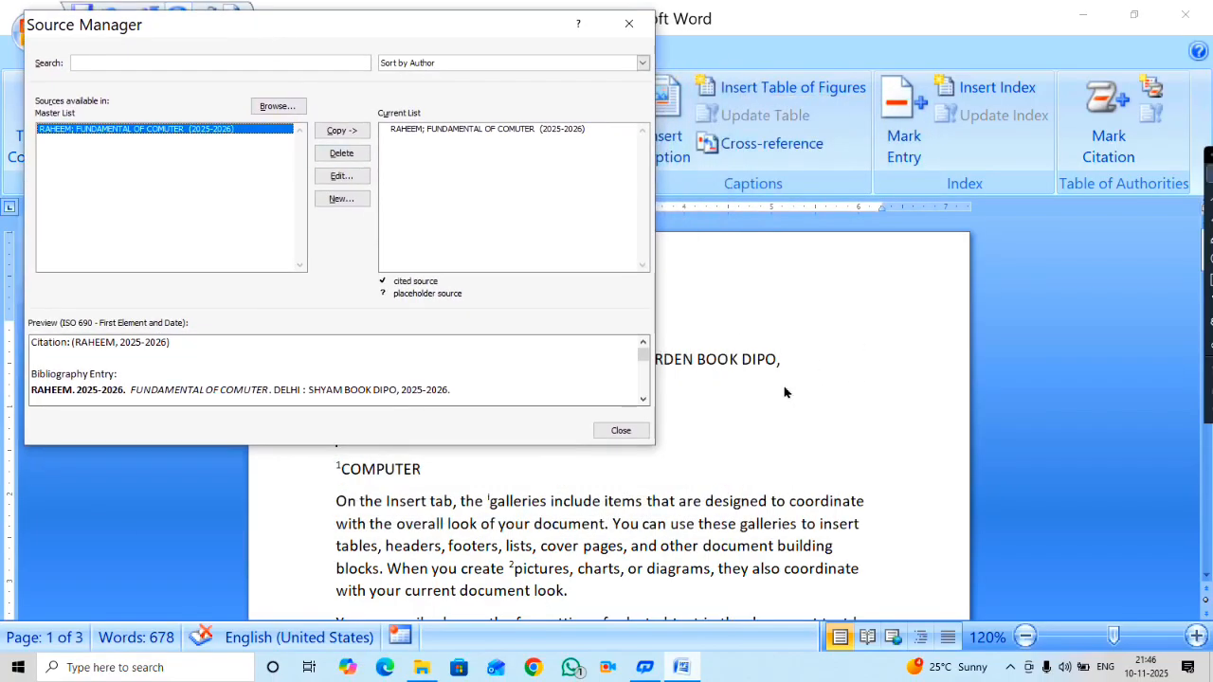
click(425, 145)
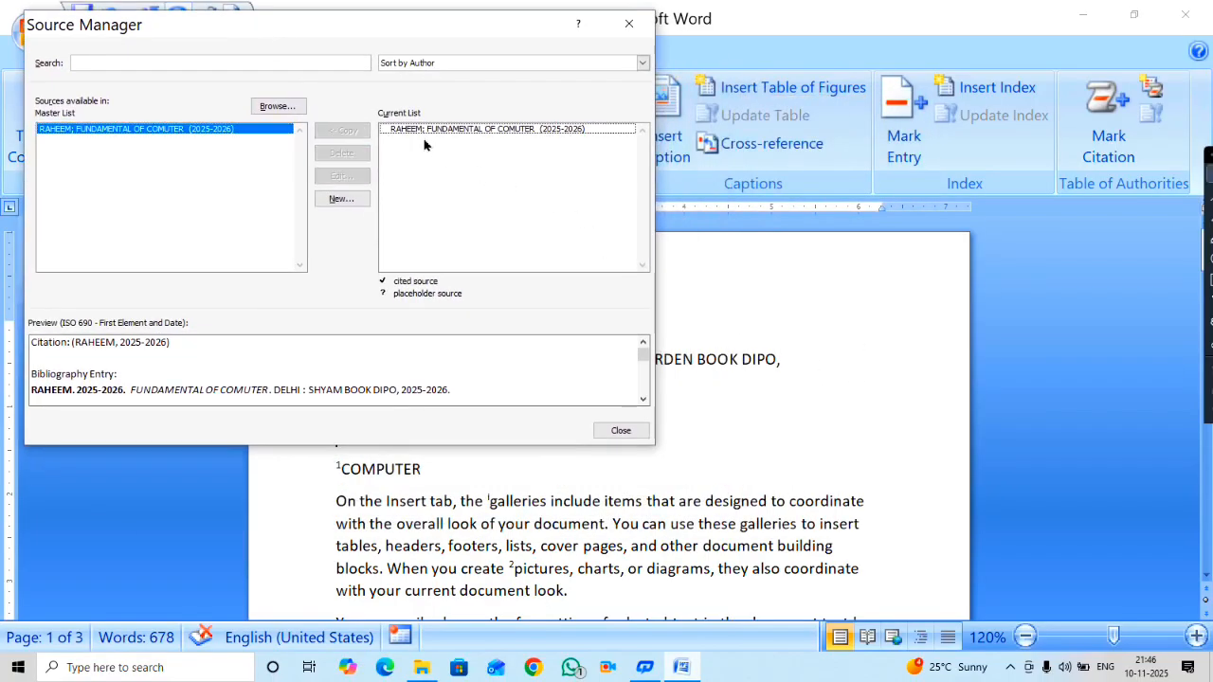
click(254, 129)
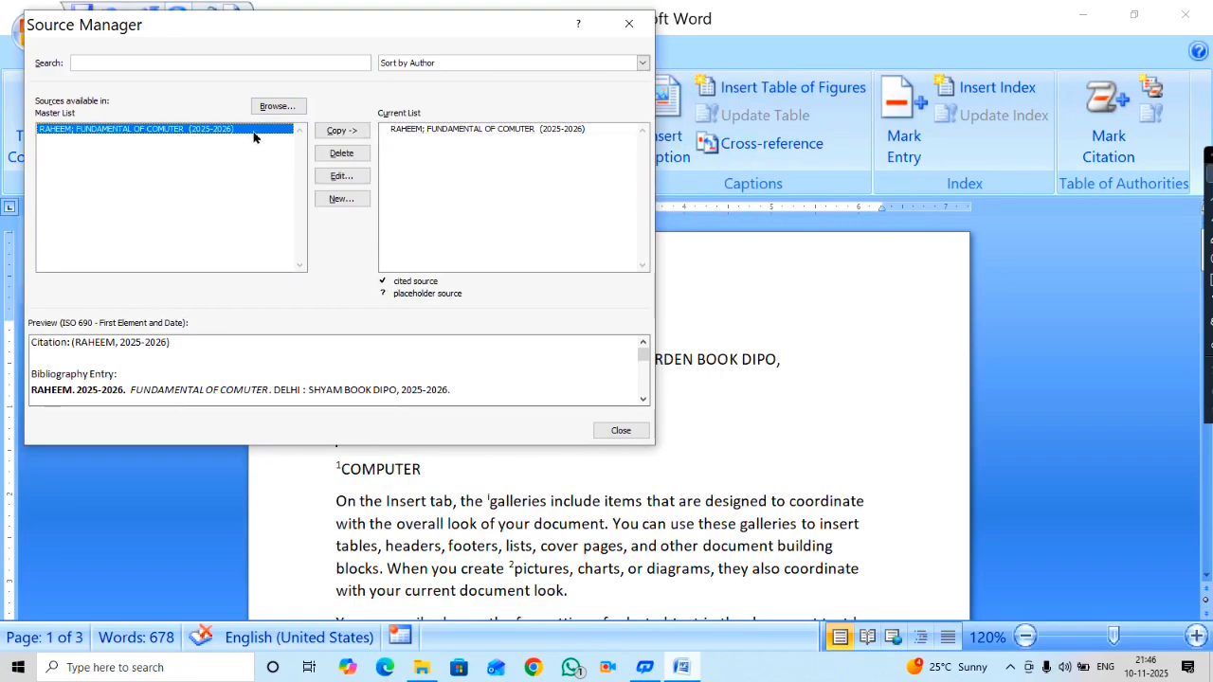
click(341, 177)
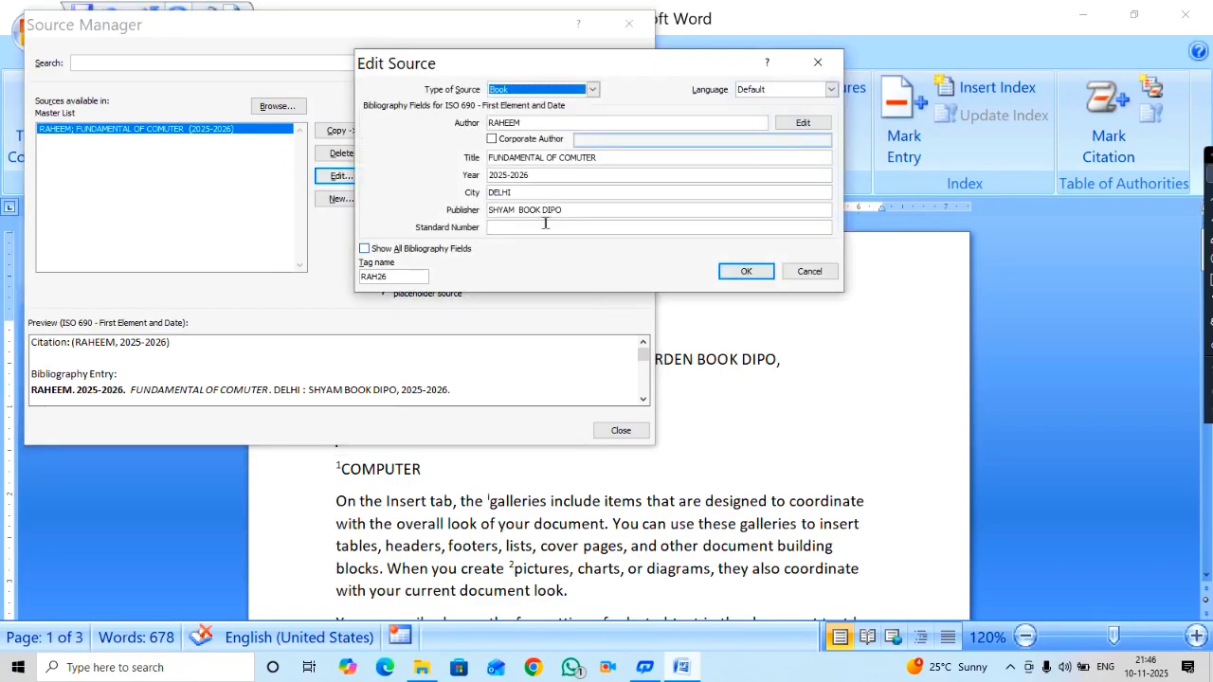
click(527, 192)
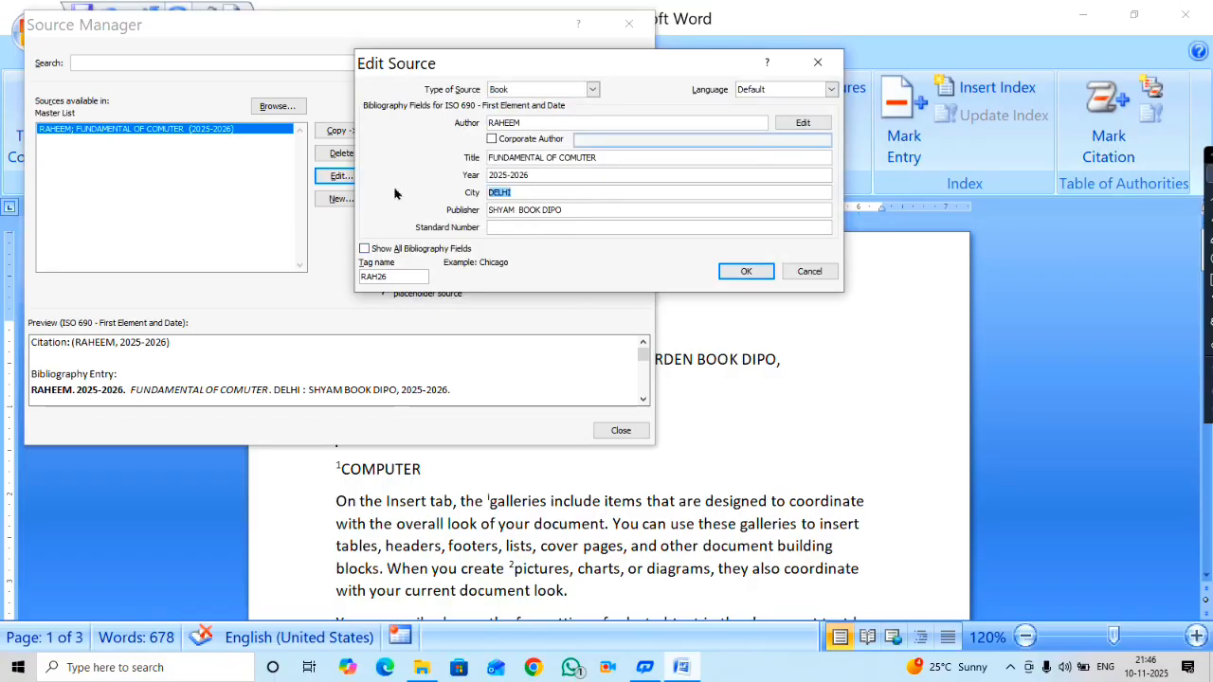
text(MUMBAI)
click(735, 272)
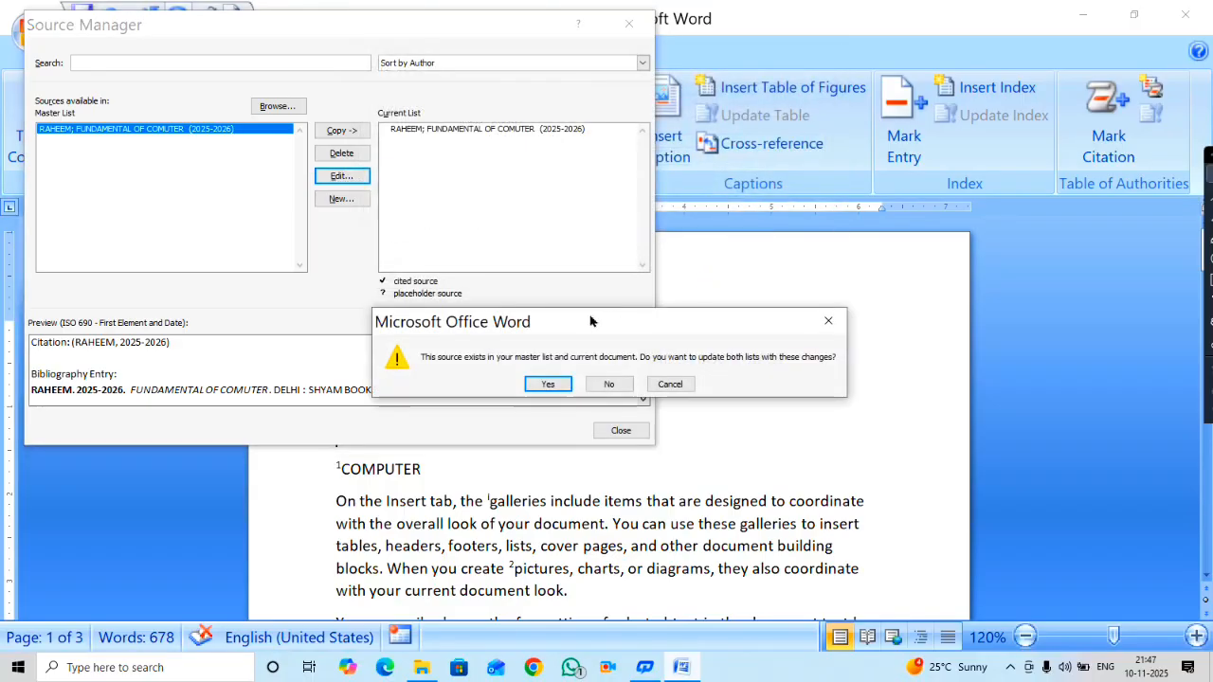
click(547, 384)
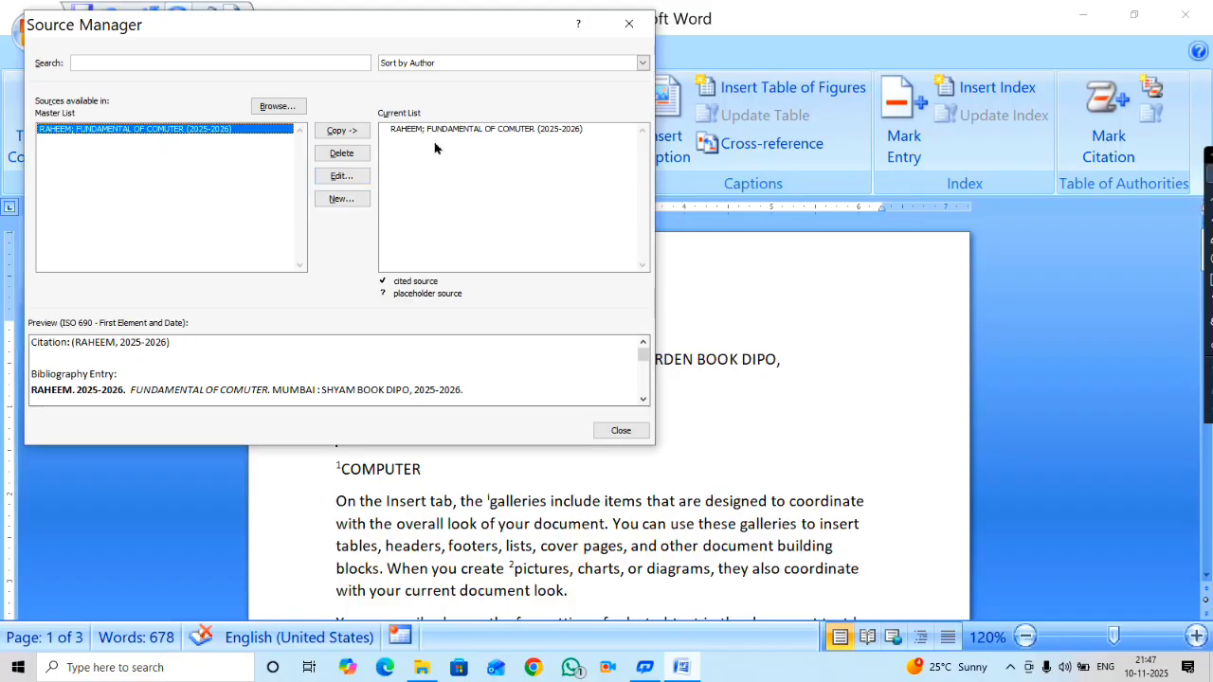
click(620, 430)
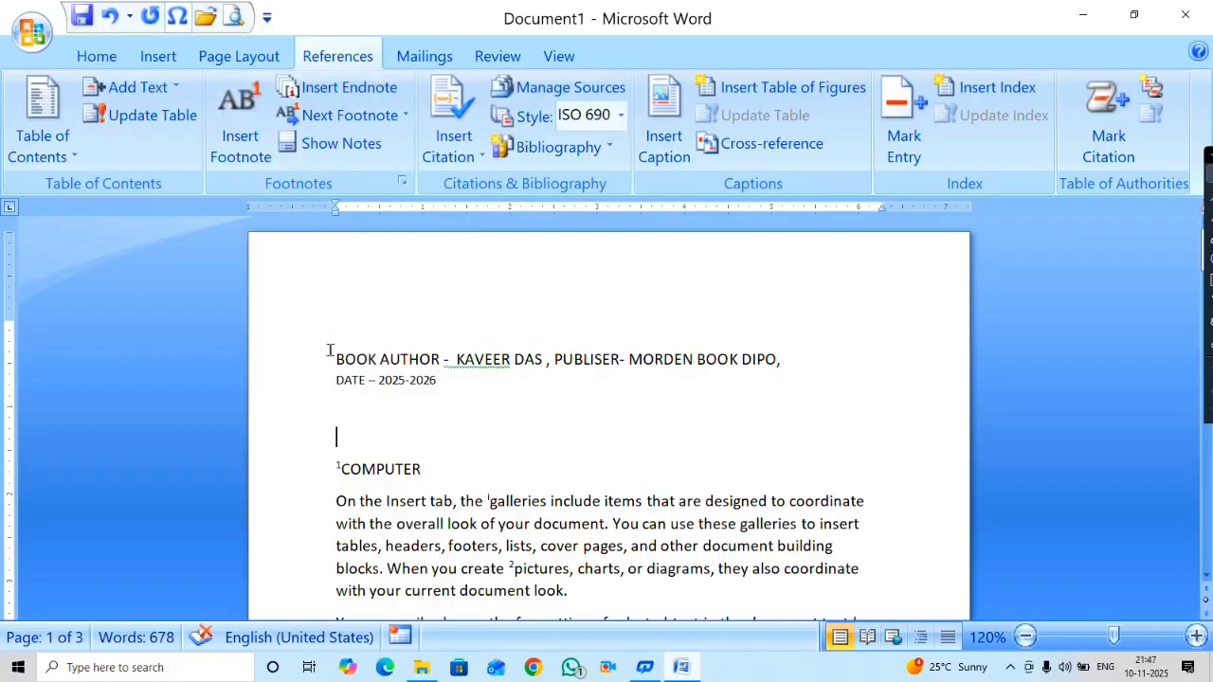
Delete the custom entry and insert the built-in Bibliography in its place.
drag(330, 353, 338, 419)
key(Delete)
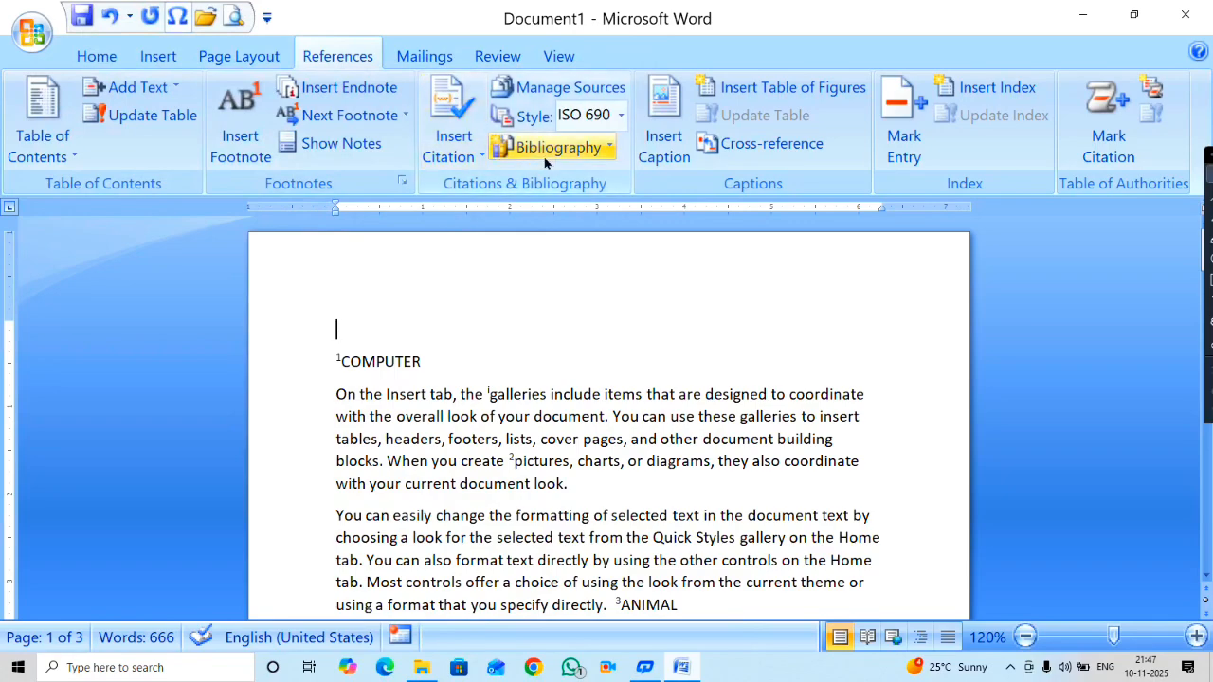
click(548, 152)
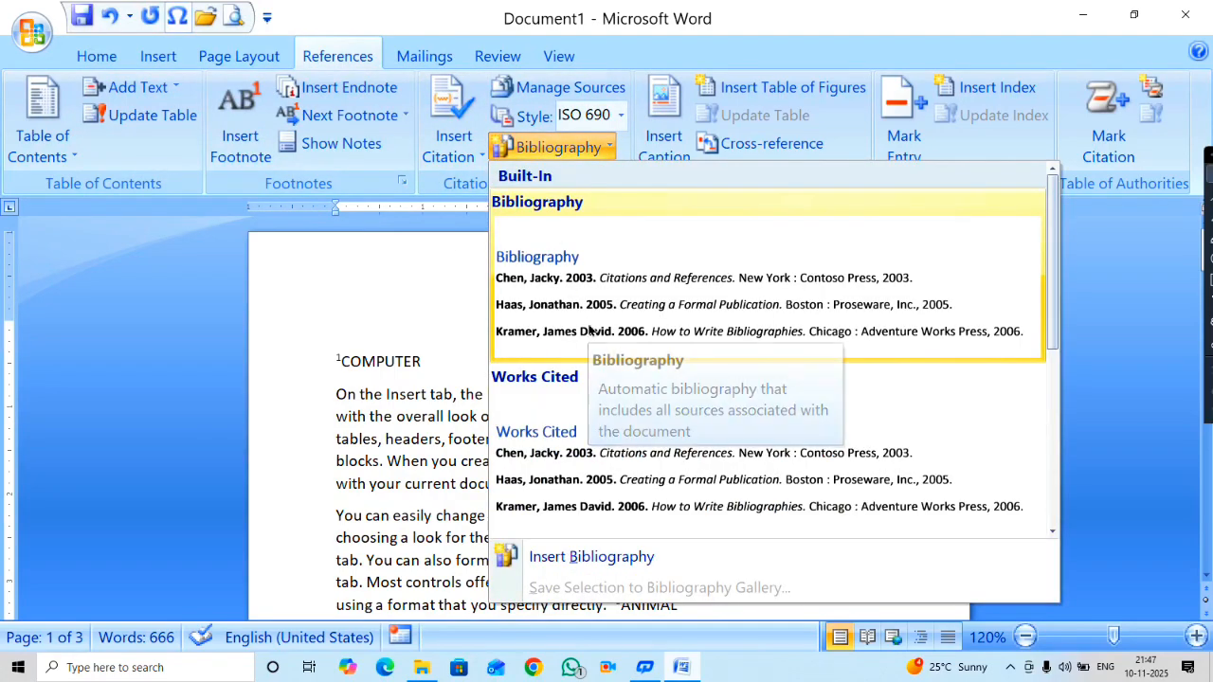
scroll(570, 308, down, 3)
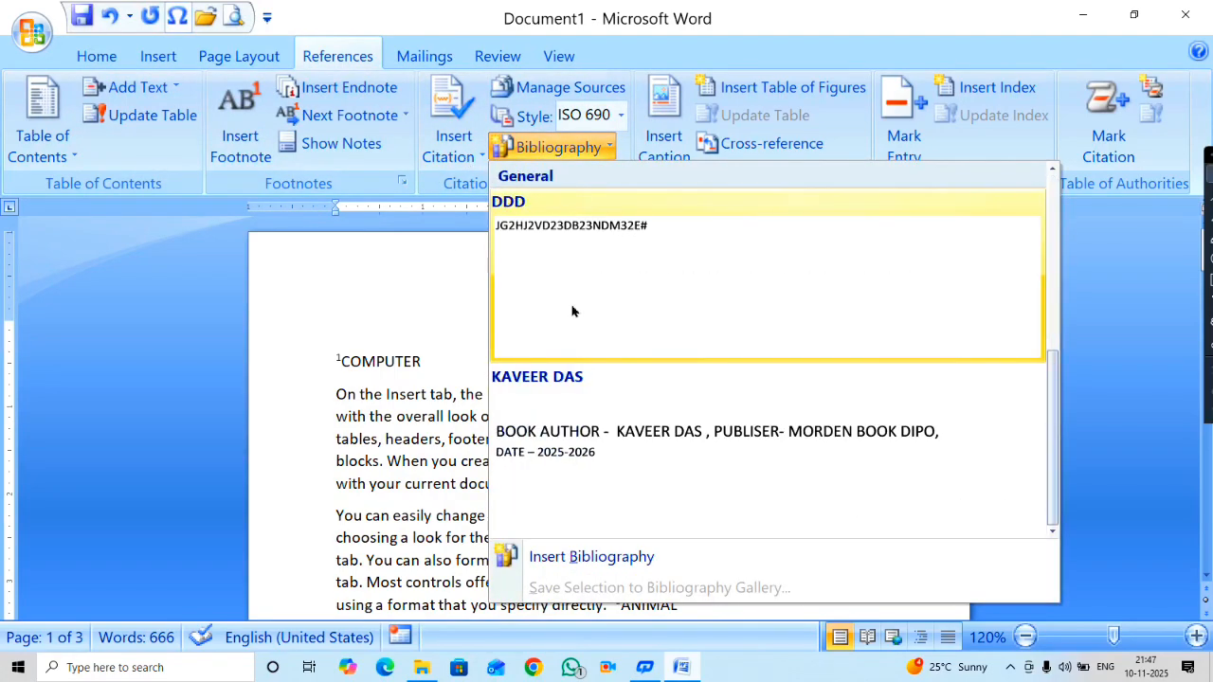
scroll(573, 327, up, 3)
click(573, 308)
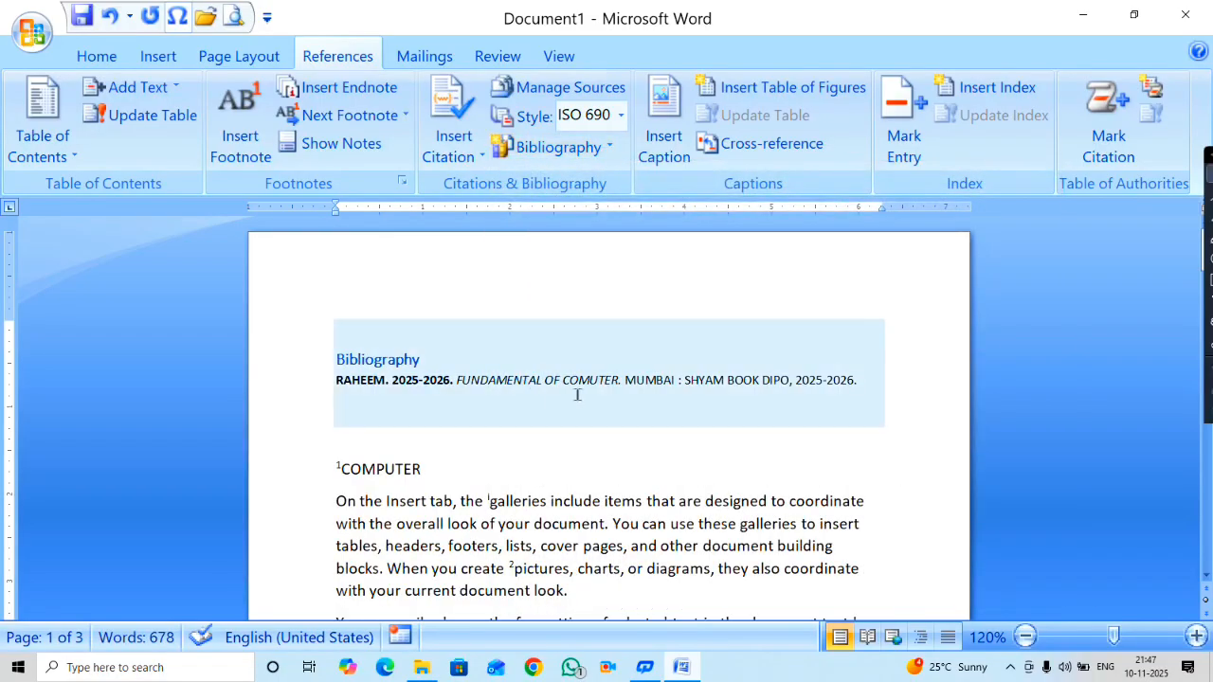
Check the entry shows MUMBAI, then delete the whole bibliography block.
drag(627, 379, 676, 384)
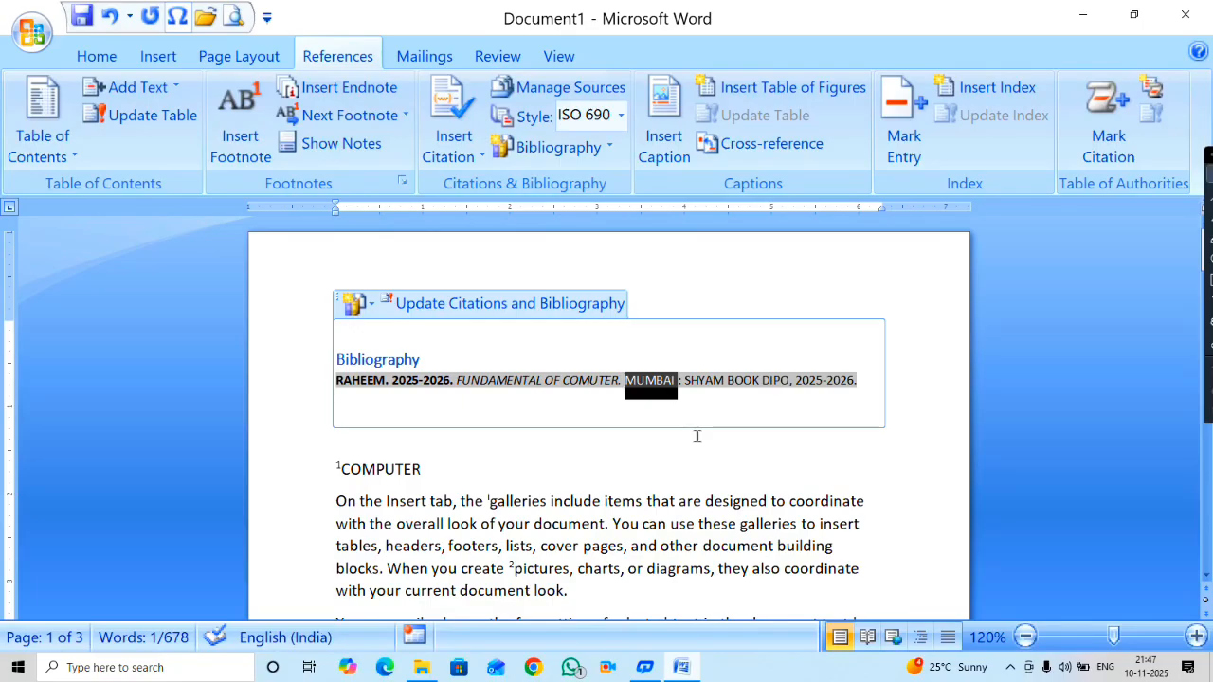
drag(664, 457, 353, 358)
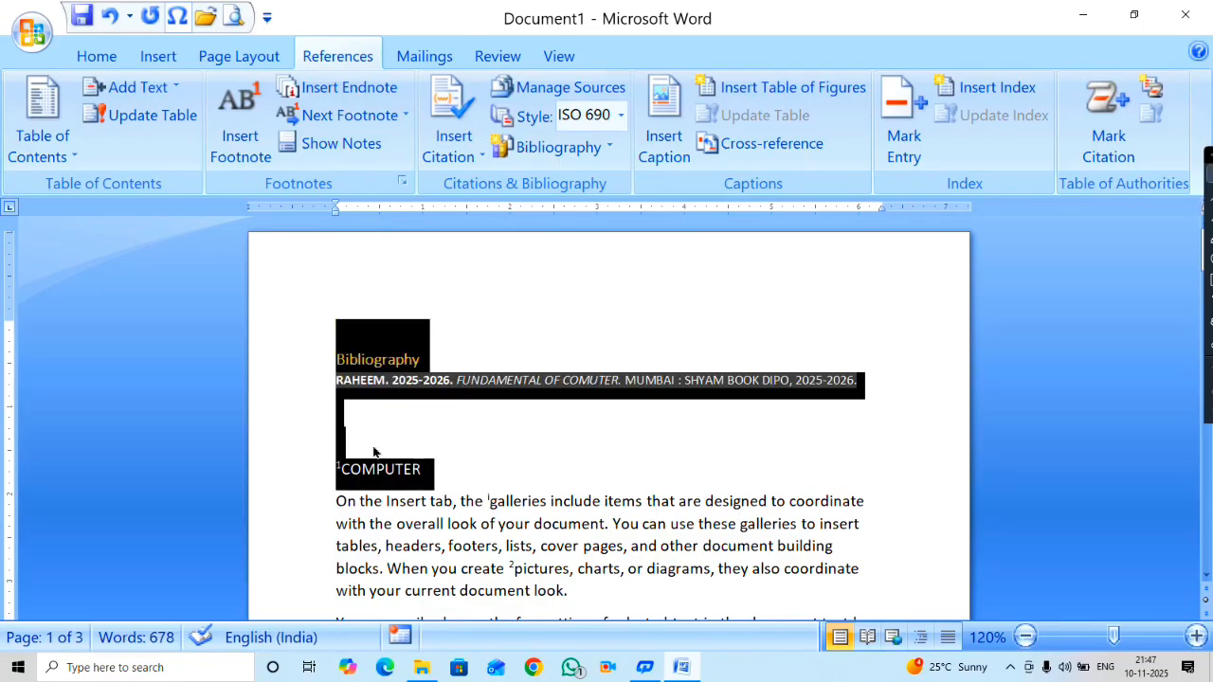
drag(343, 434, 303, 311)
key(Delete)
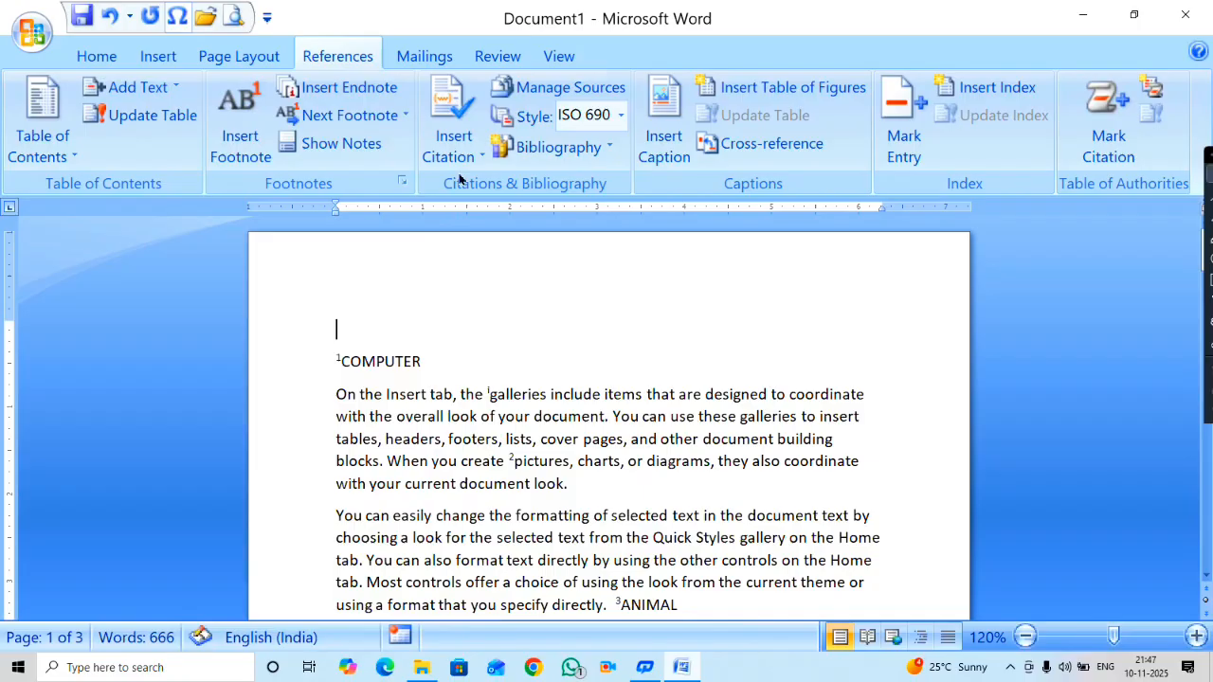
click(559, 87)
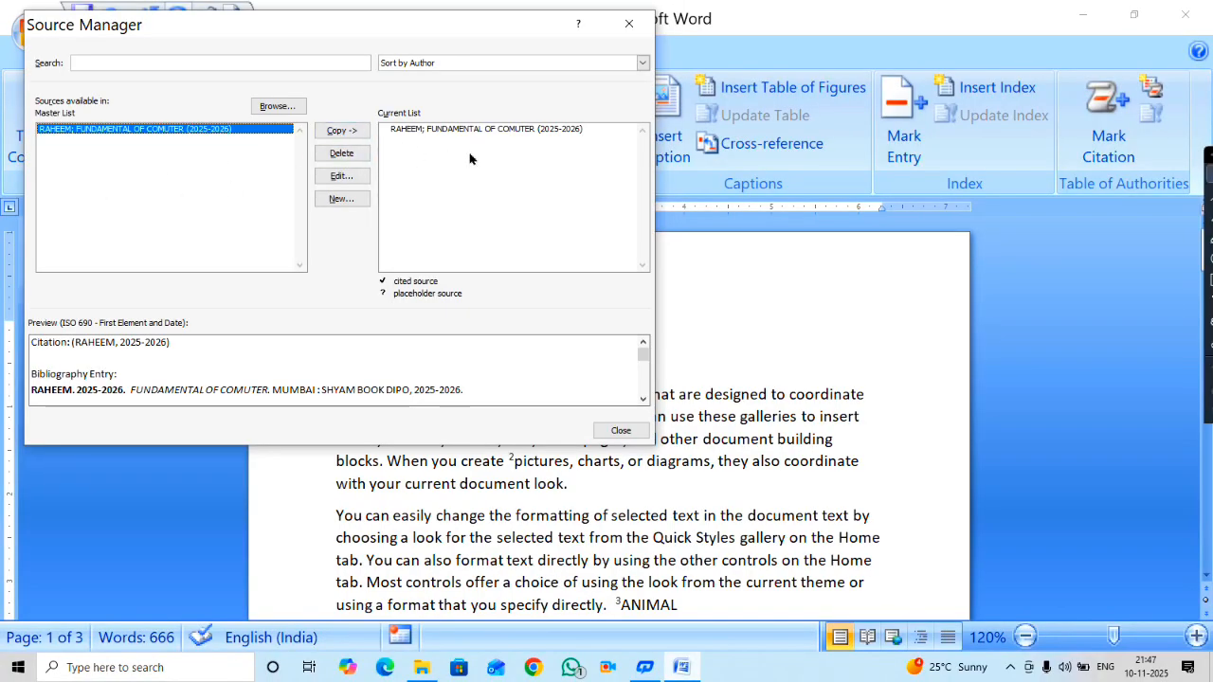
click(343, 199)
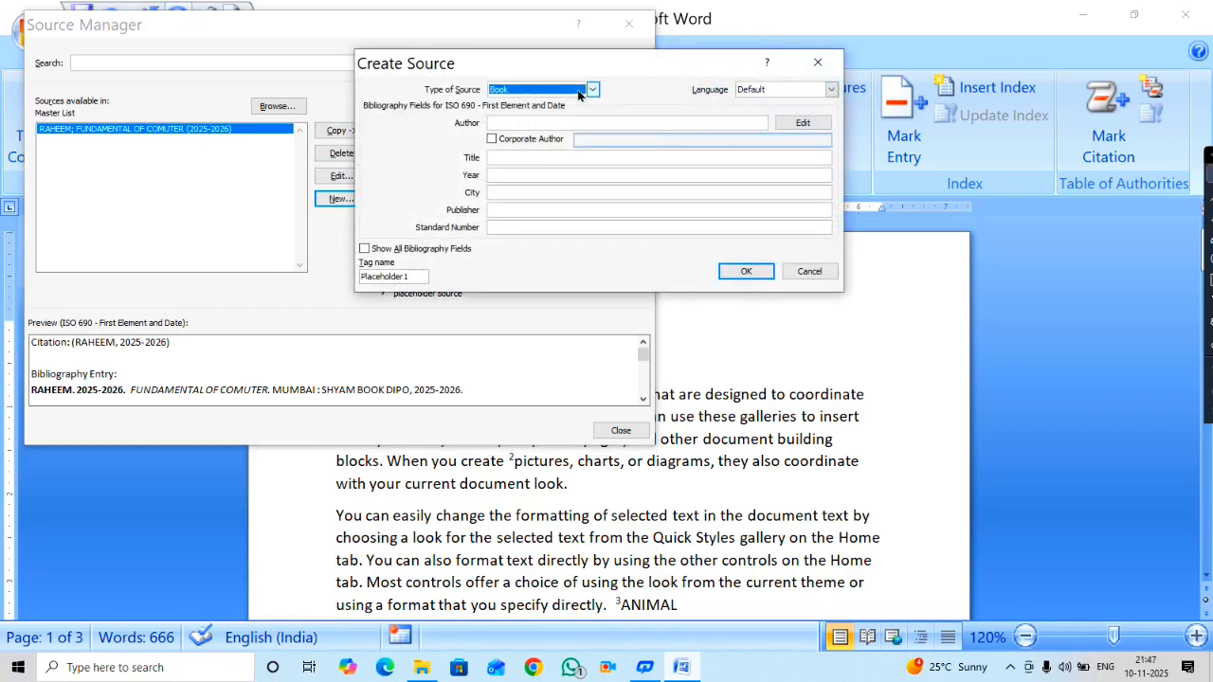
click(597, 91)
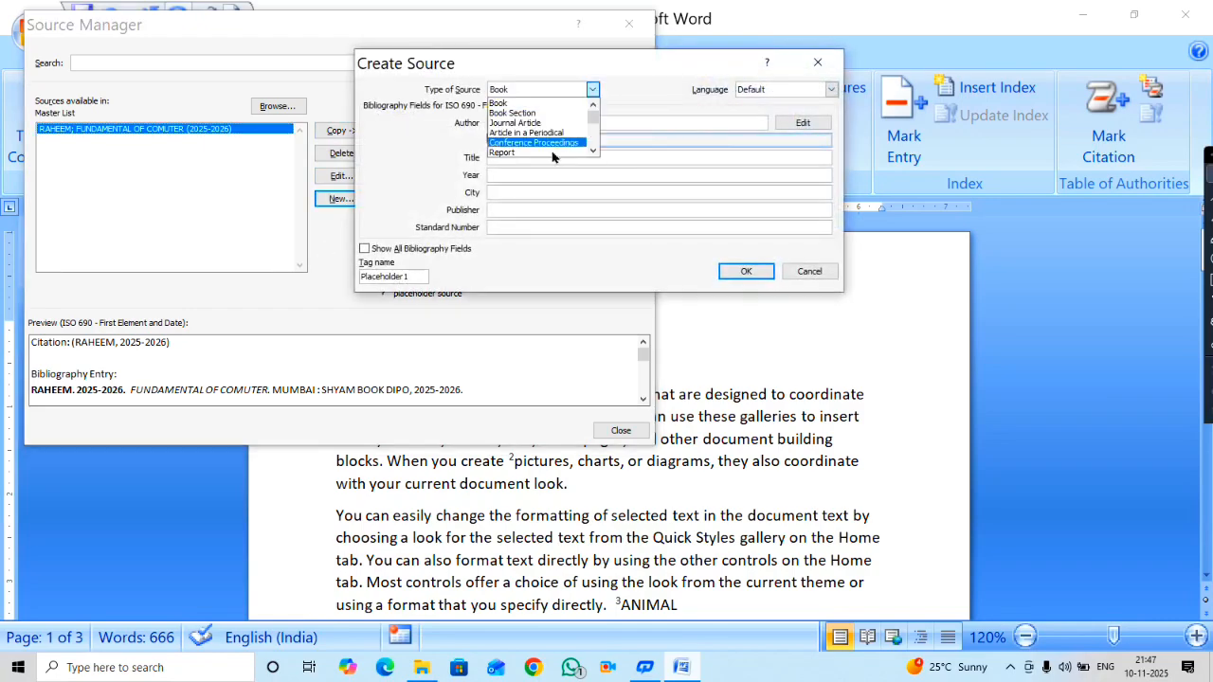
click(505, 125)
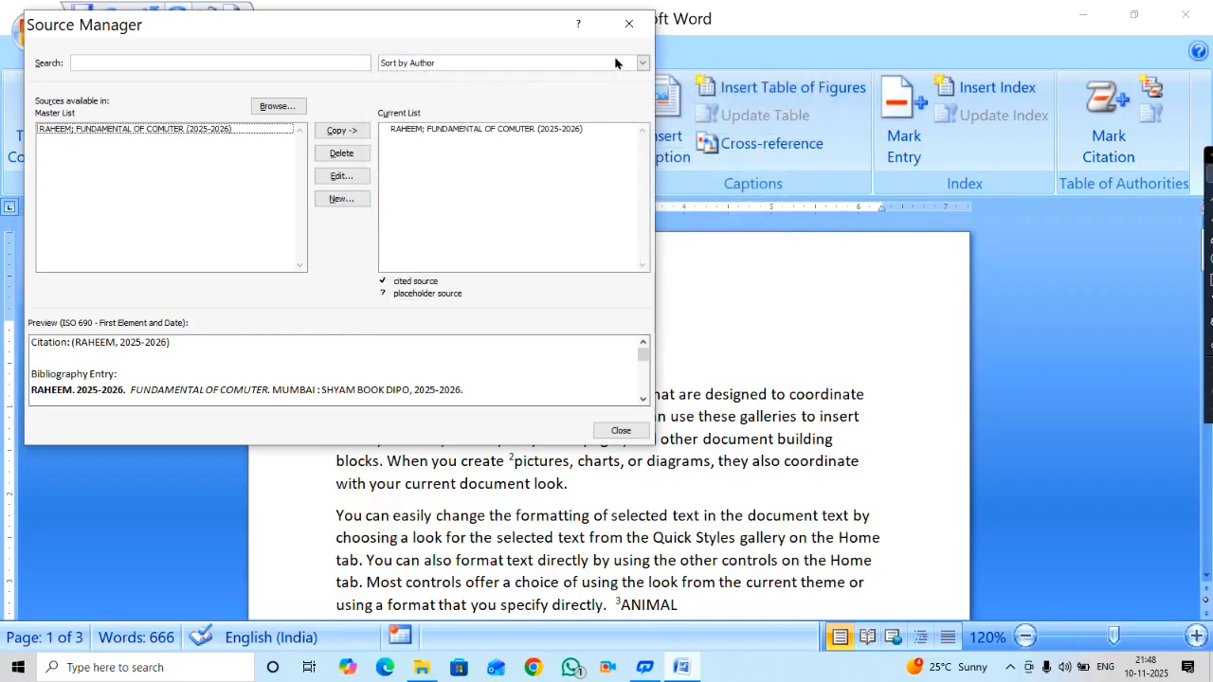
click(628, 24)
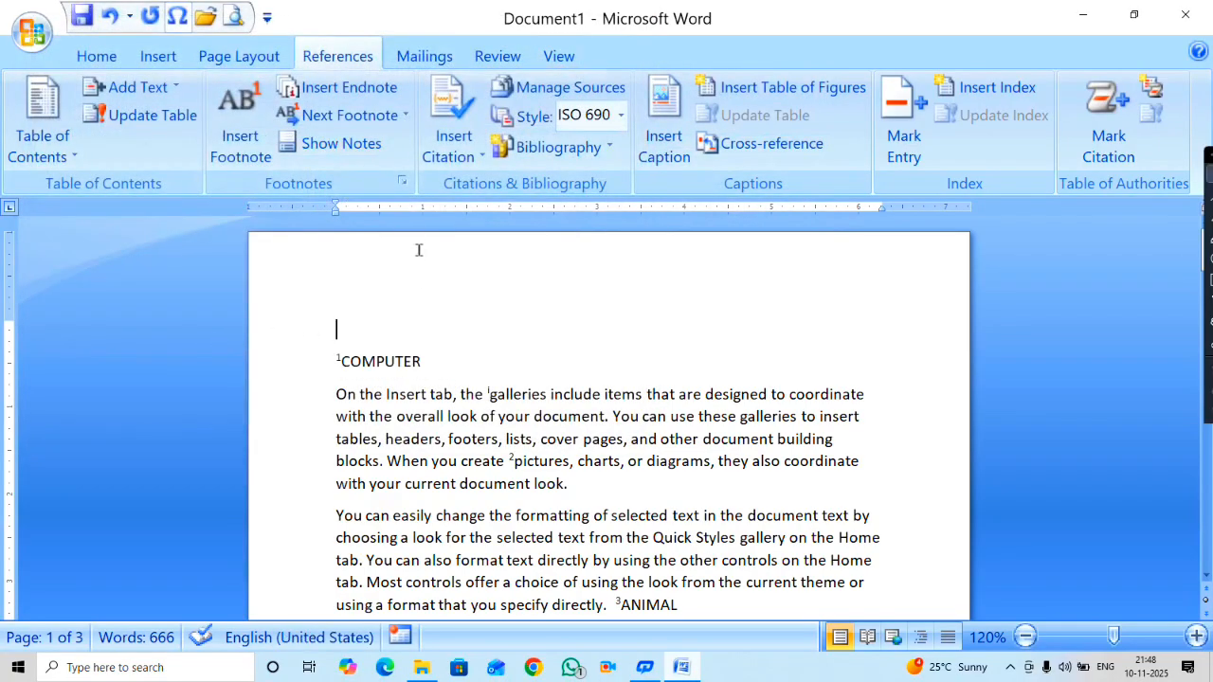